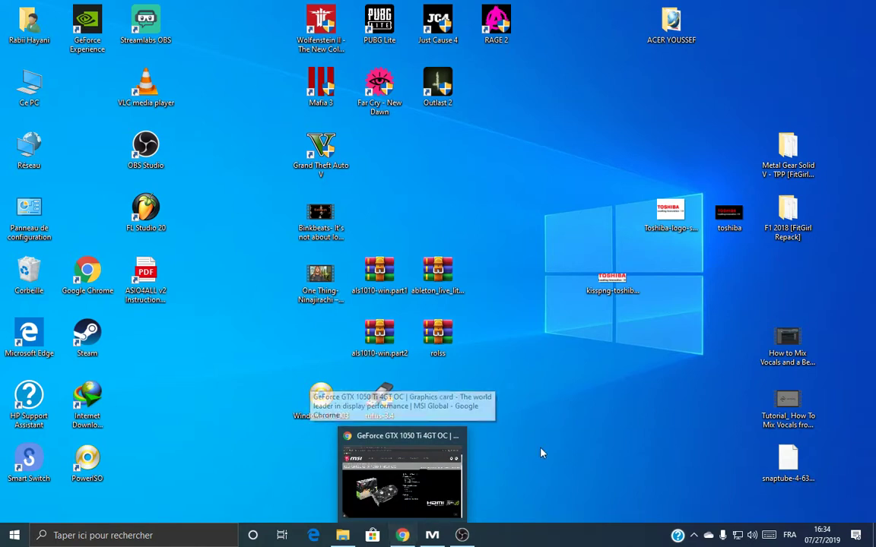
# Step: Switch to Chrome and look through the MSI overview page for the GeForce GTX 1050 Ti 4GT OC
pyautogui.click(399, 471)
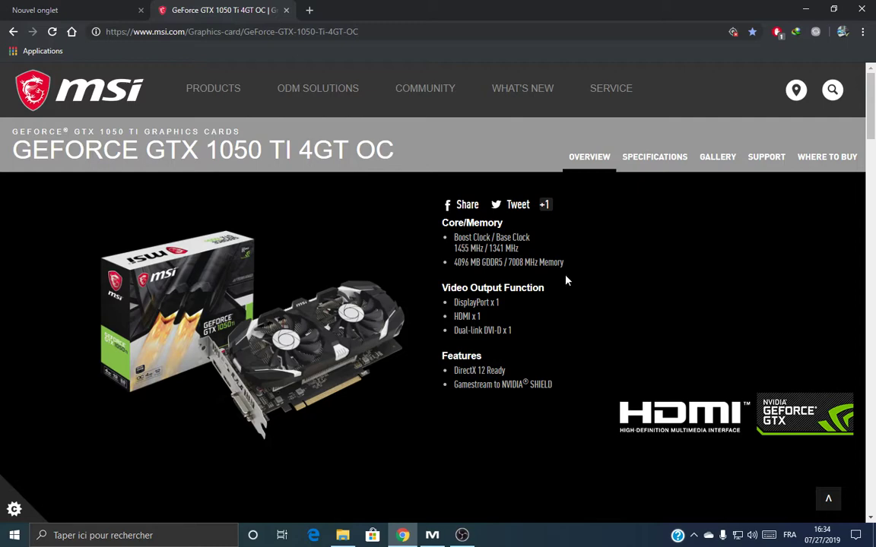
pyautogui.scroll(-2, 567, 280)
pyautogui.scroll(2, 575, 275)
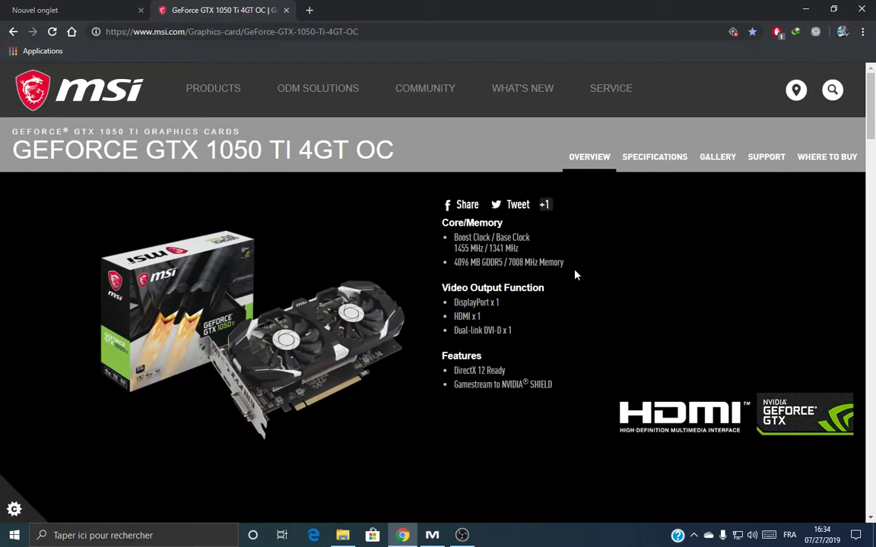
pyautogui.scroll(-2, 575, 275)
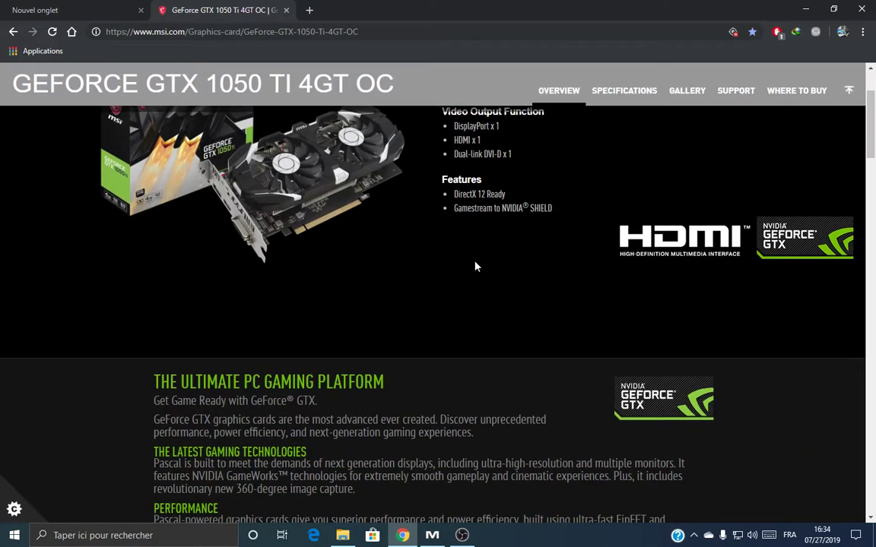
pyautogui.scroll(2, 346, 262)
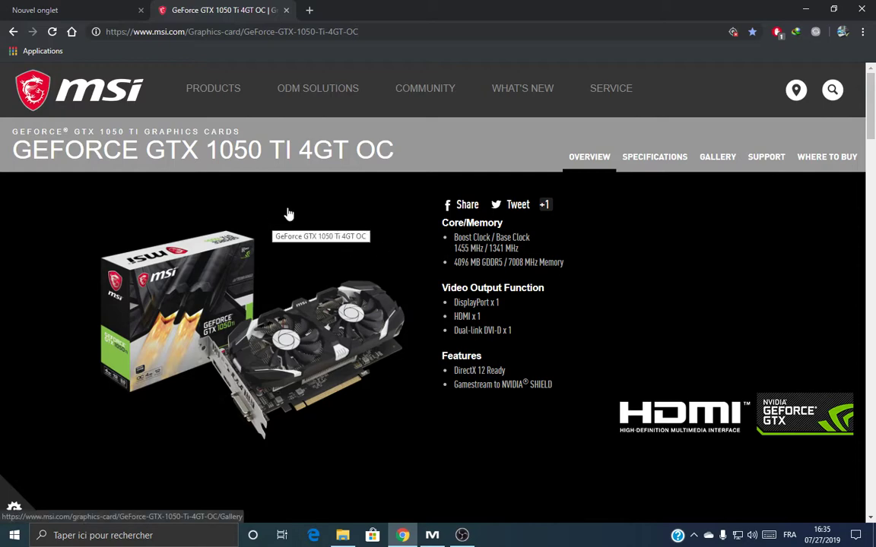
pyautogui.scroll(-3, 287, 216)
pyautogui.scroll(3, 510, 199)
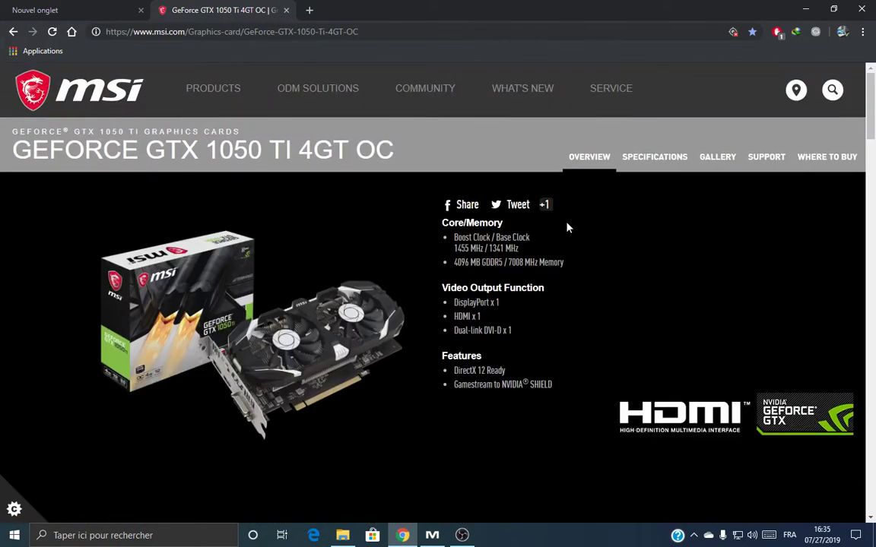
pyautogui.scroll(-3, 510, 199)
pyautogui.scroll(3, 324, 229)
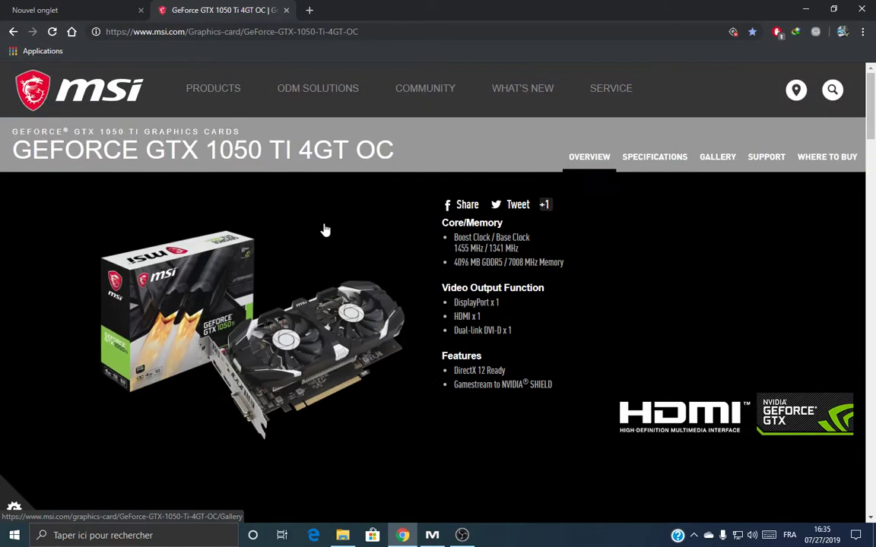
pyautogui.scroll(-5, 384, 246)
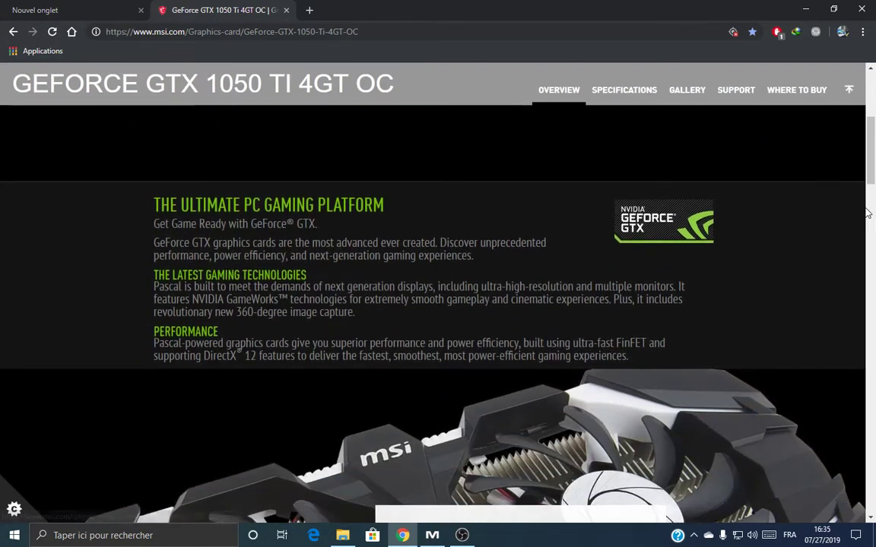
pyautogui.scroll(-3, 870, 177)
pyautogui.moveTo(870, 177); pyautogui.dragTo(527, 113)
# Step: View the specifications and the image gallery of the graphics card
pyautogui.click(620, 92)
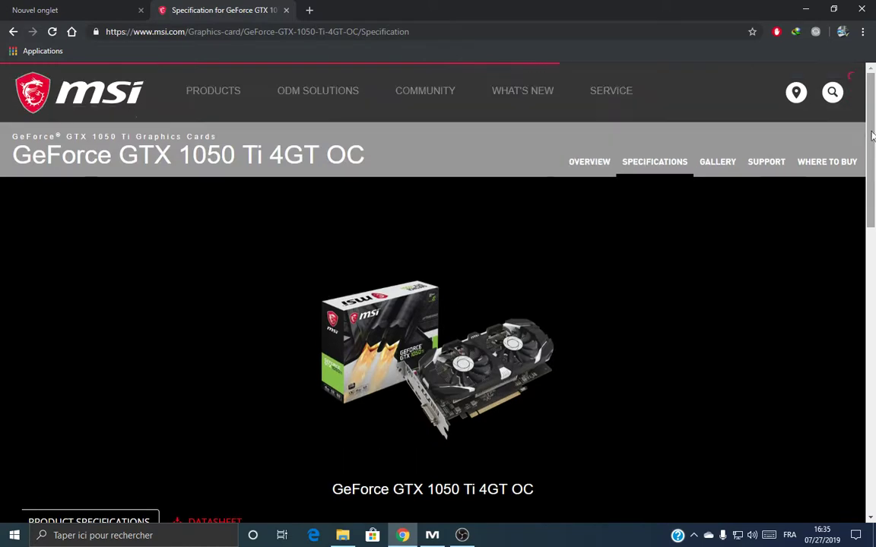
pyautogui.moveTo(872, 135); pyautogui.dragTo(706, 108)
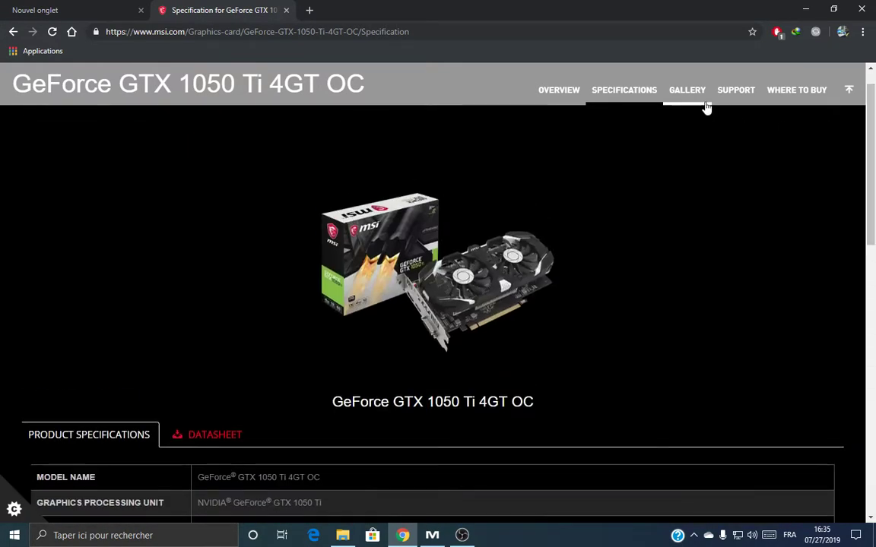
pyautogui.click(692, 95)
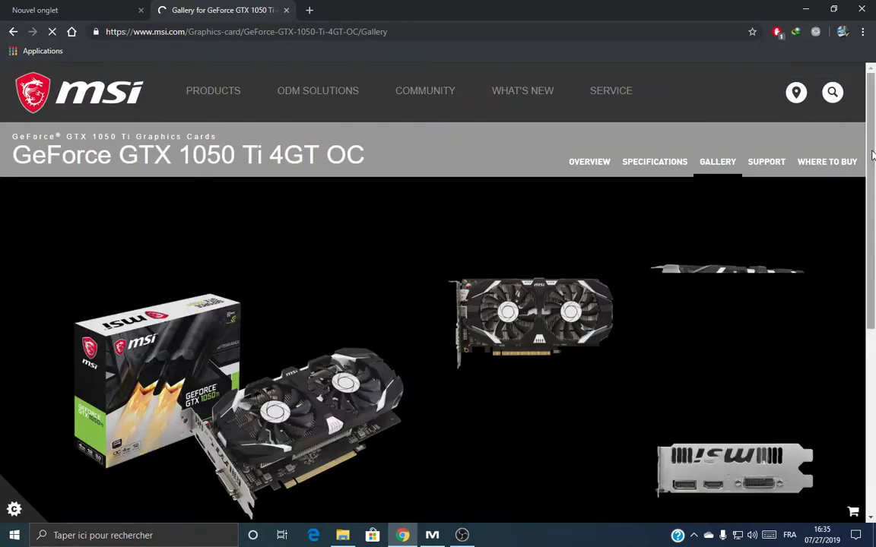
pyautogui.moveTo(873, 155); pyautogui.dragTo(779, 120)
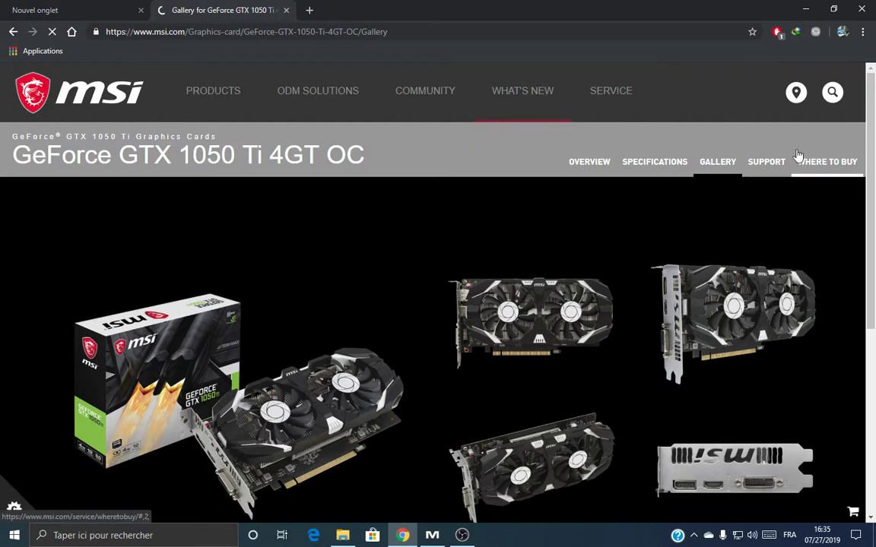
# Step: On the card's support page, list the drivers for Win10 64 and expand the NVIDIA Graphics Drivers section
pyautogui.click(766, 162)
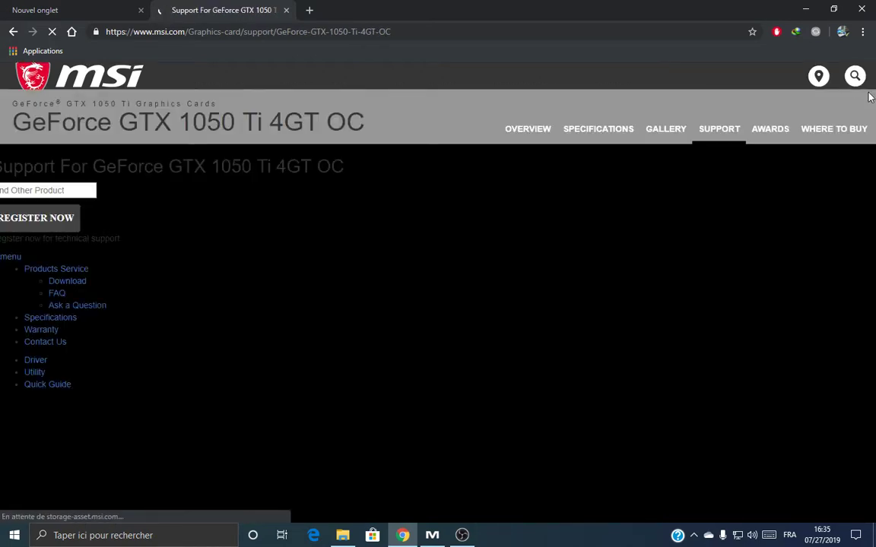
pyautogui.scroll(-1, 863, 118)
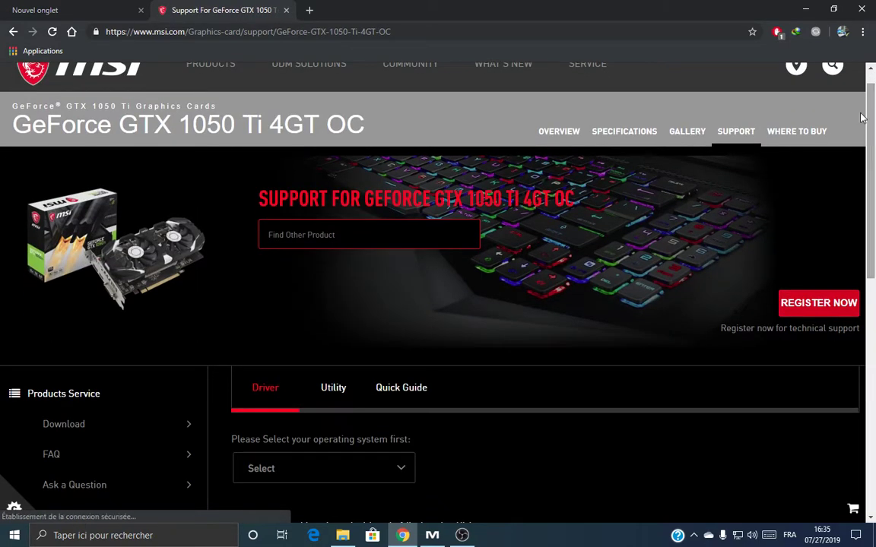
pyautogui.scroll(-2, 316, 203)
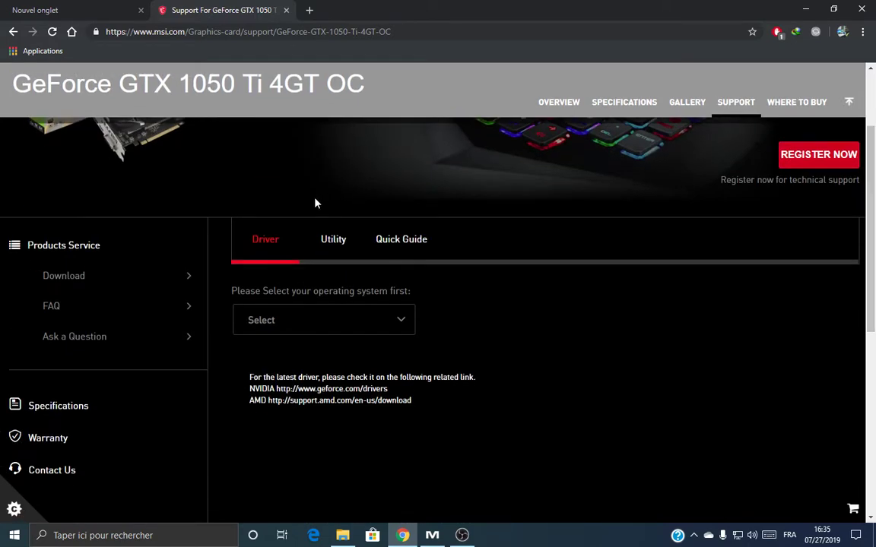
pyautogui.click(412, 325)
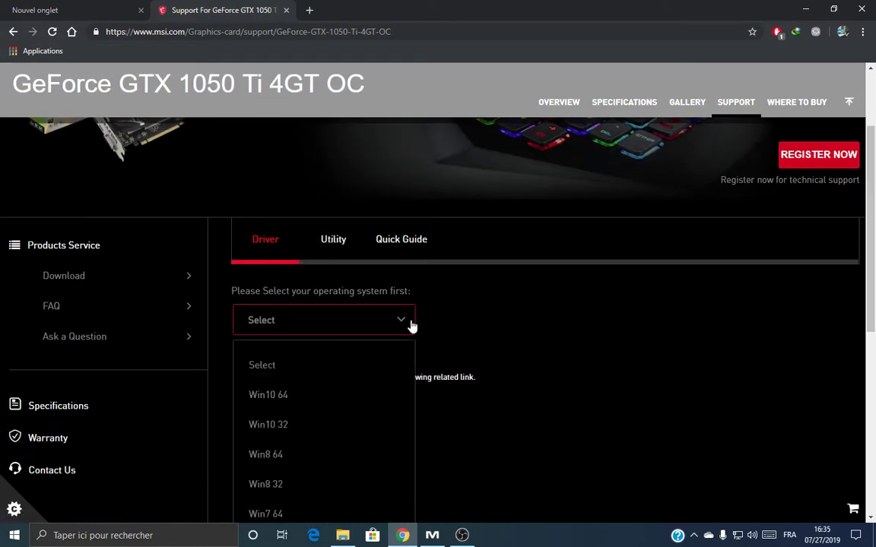
pyautogui.click(411, 325)
pyautogui.click(389, 328)
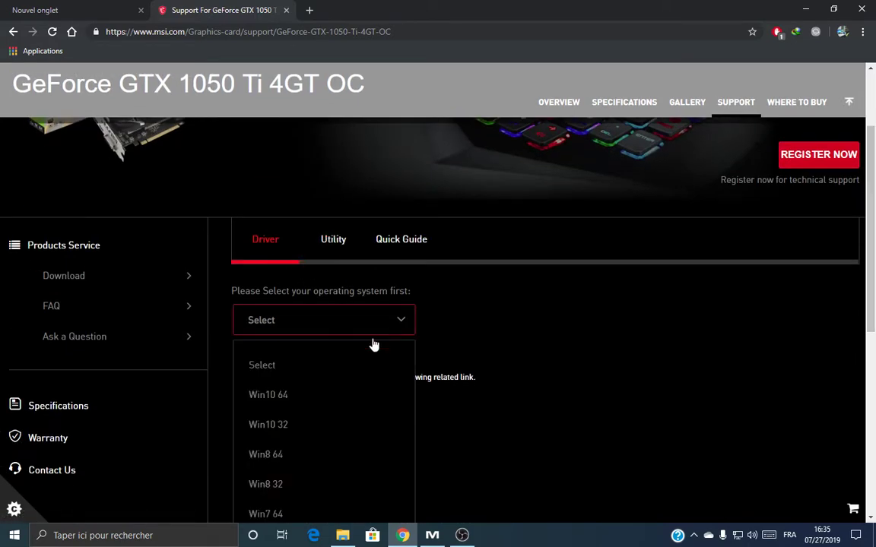
pyautogui.click(306, 394)
pyautogui.scroll(-2, 340, 344)
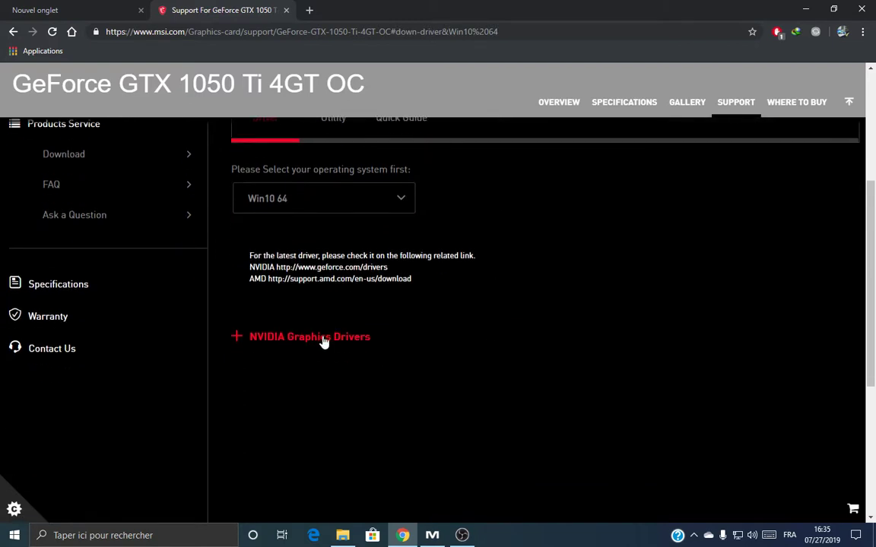
pyautogui.click(324, 339)
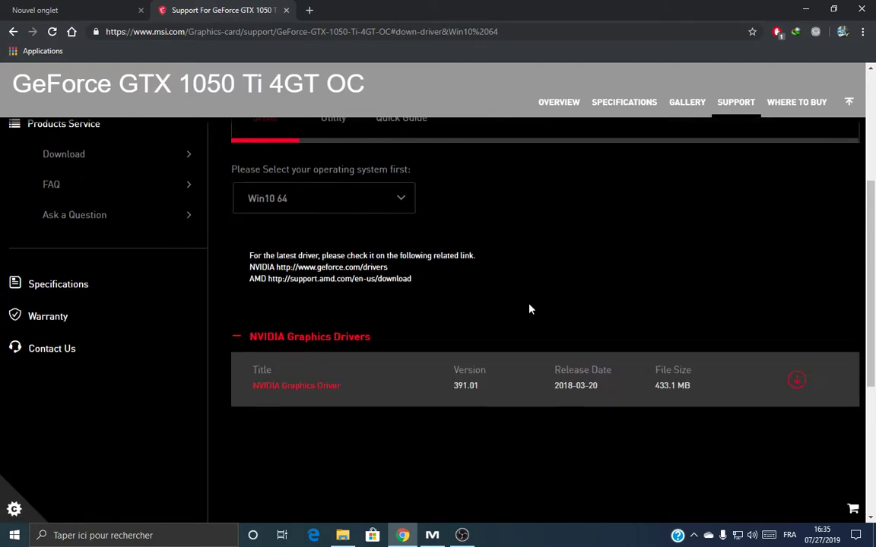
# Step: Try to load the support page's NVIDIA driver link in a new tab, reload it, and close that tab
pyautogui.rightClick(314, 269)
pyautogui.click(377, 280)
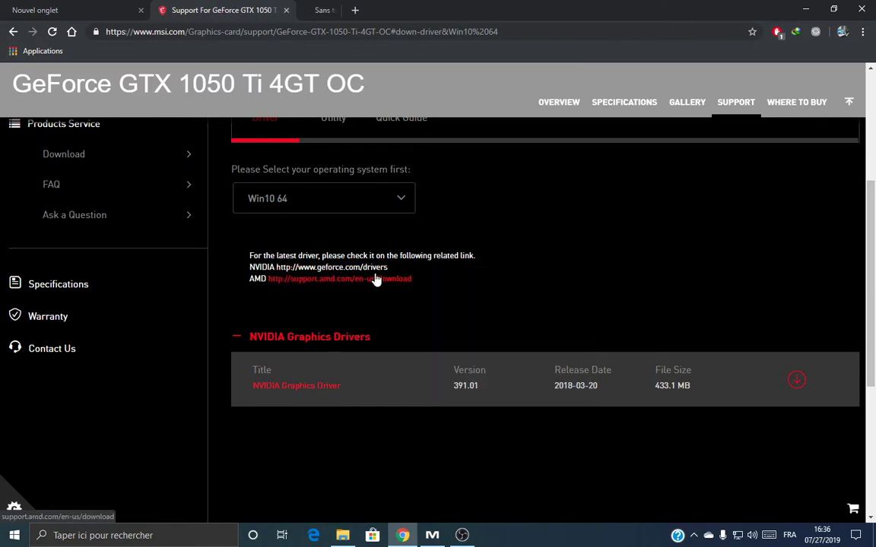
pyautogui.click(362, 17)
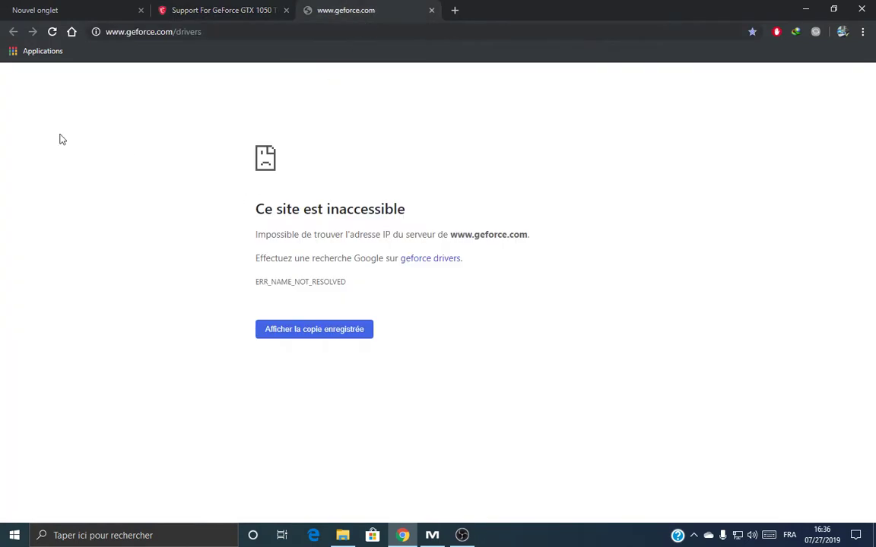
pyautogui.click(50, 30)
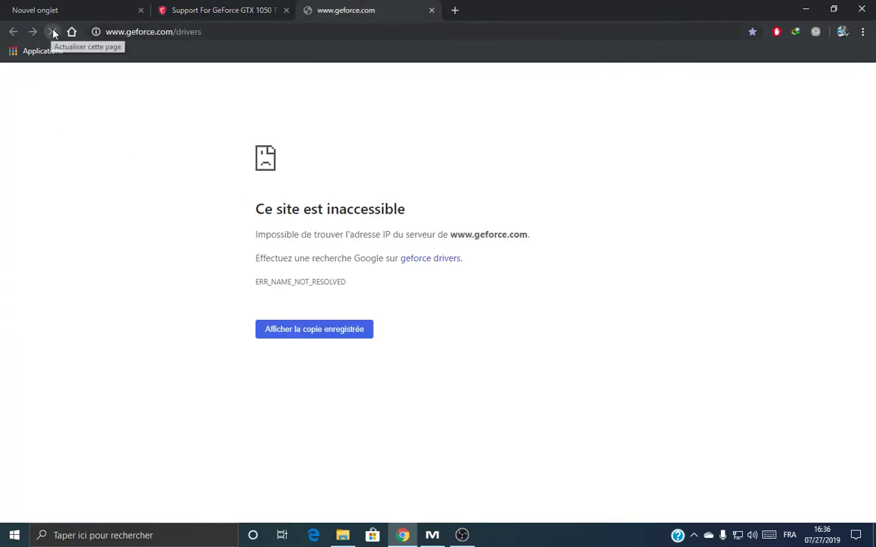
pyautogui.click(432, 11)
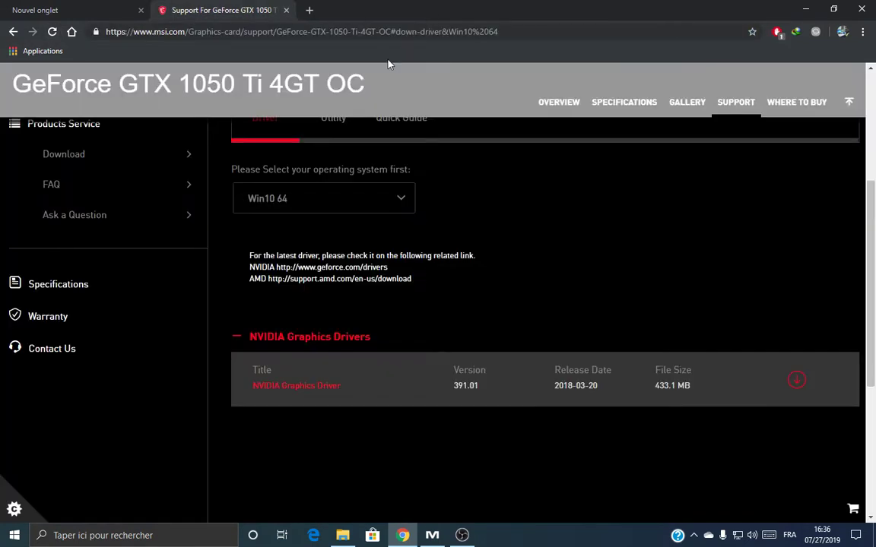
# Step: Try to visit geforce.com/drivers directly in a new tab, and close that tab
pyautogui.click(310, 10)
pyautogui.write('ge')
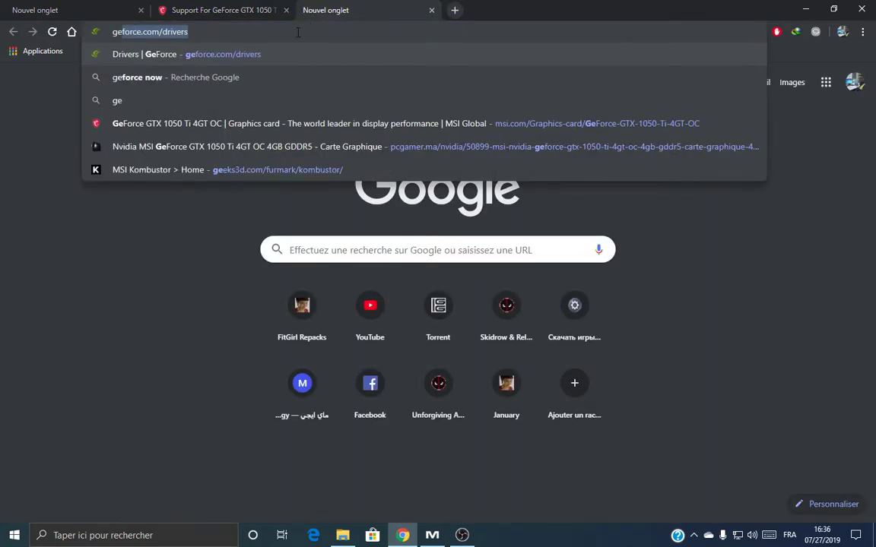
pyautogui.click(242, 55)
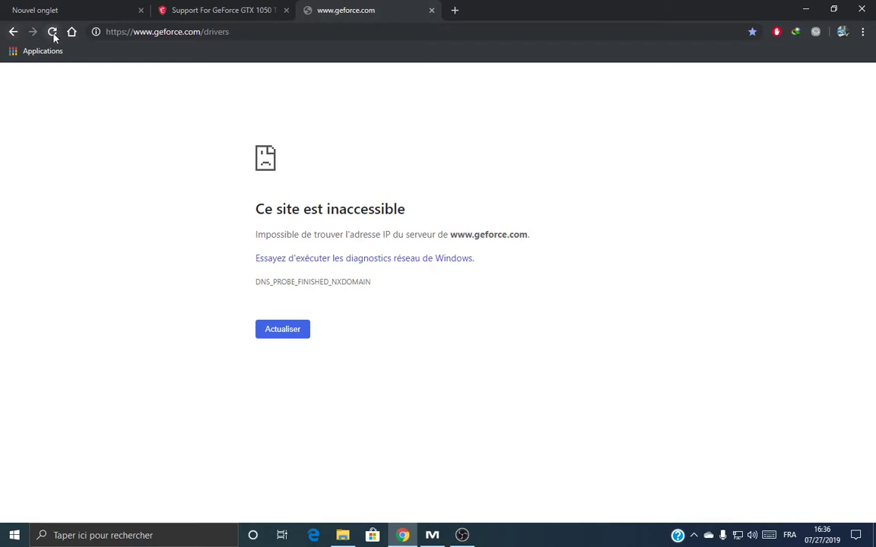
pyautogui.click(209, 14)
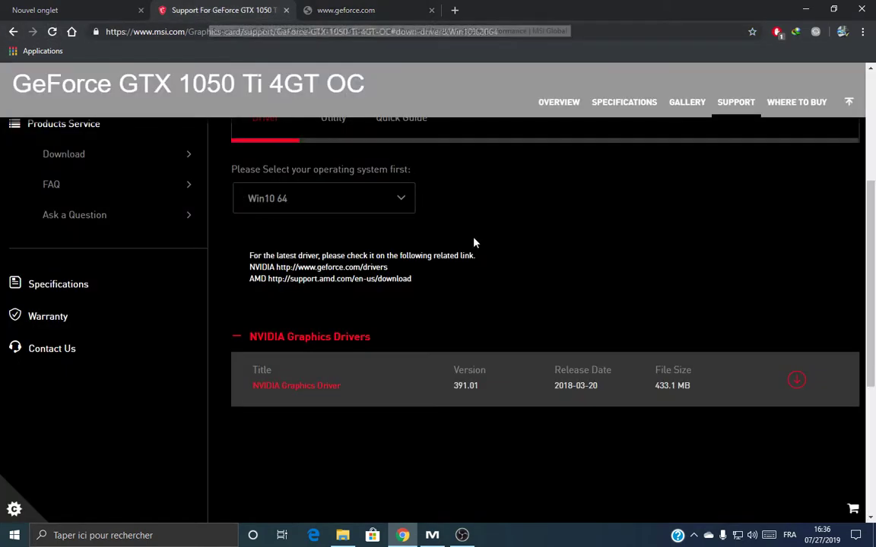
pyautogui.click(346, 11)
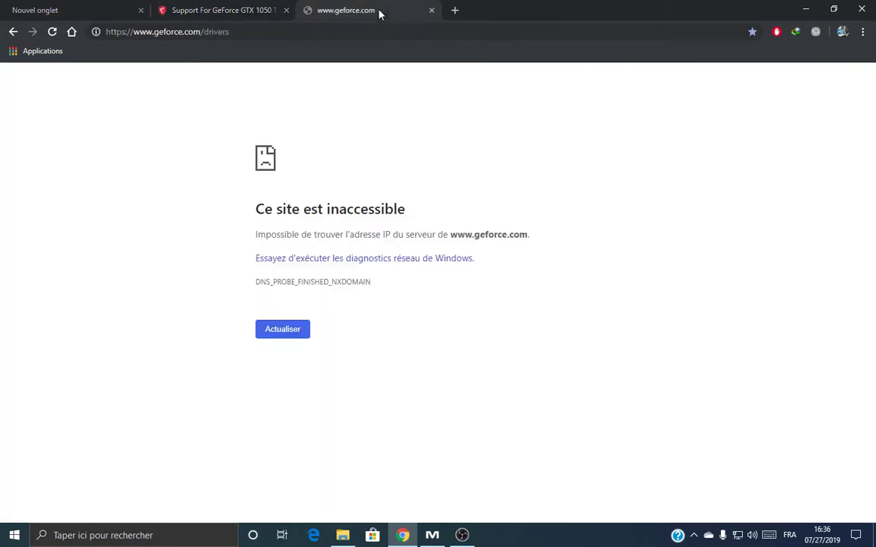
pyautogui.click(431, 10)
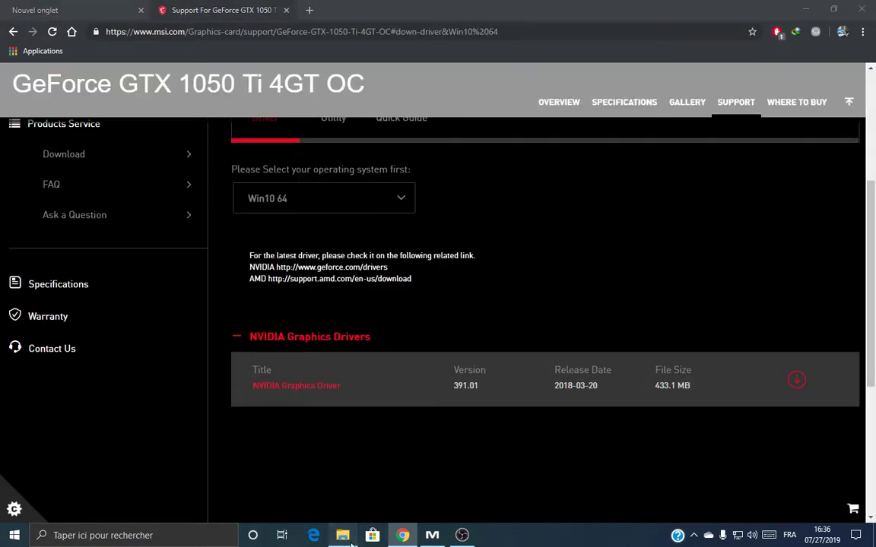
# Step: Switch to File Explorer and point out the 431.60 desktop Win10 64-bit driver installer in the MSI GEFORCE GTX 1050 TI folder
pyautogui.click(343, 535)
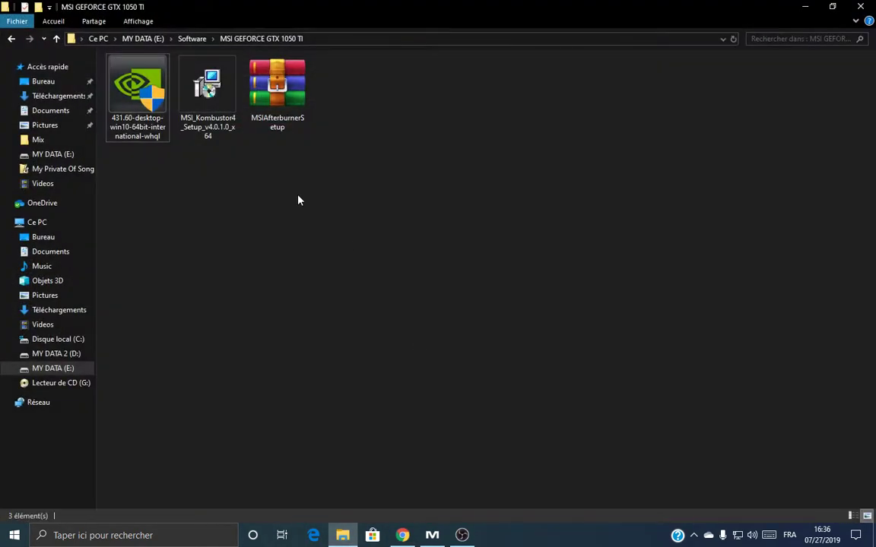
pyautogui.click(139, 138)
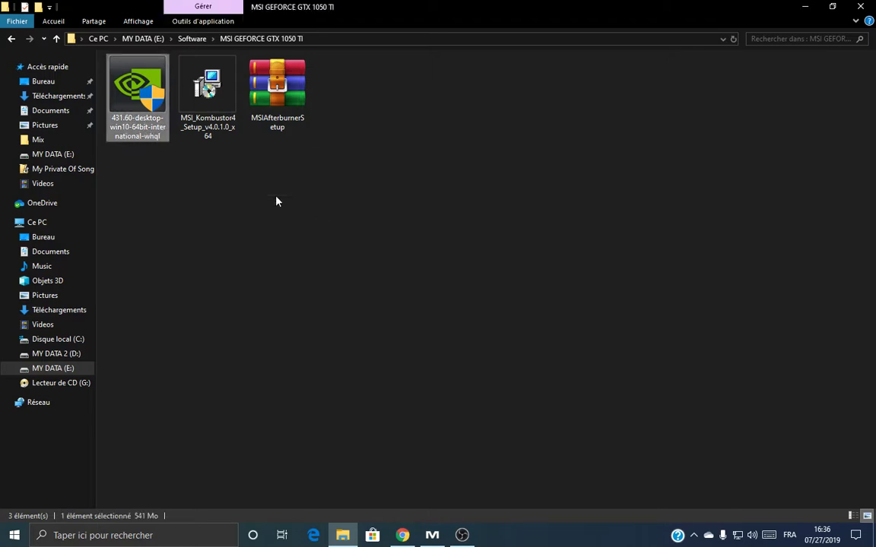
pyautogui.click(331, 220)
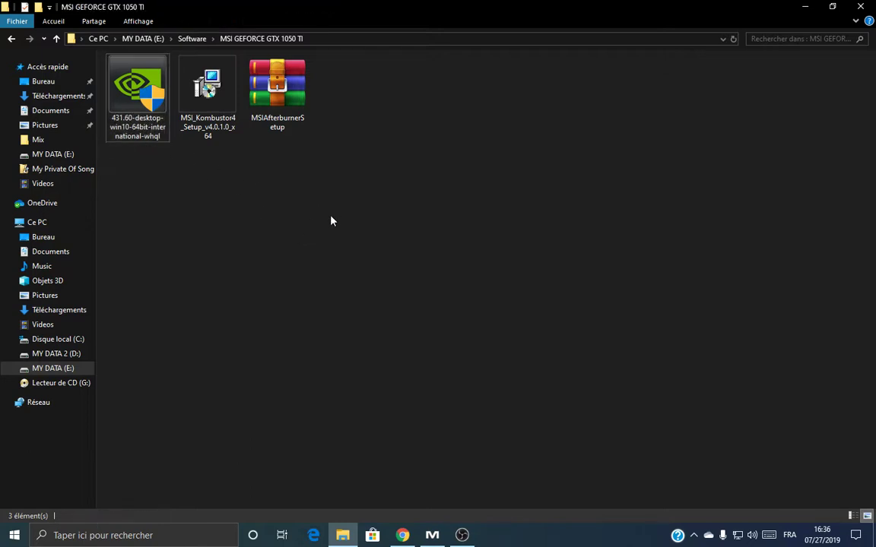
# Step: Return to the MSI support page in Chrome and list the utility downloads for Win10 64
pyautogui.click(402, 536)
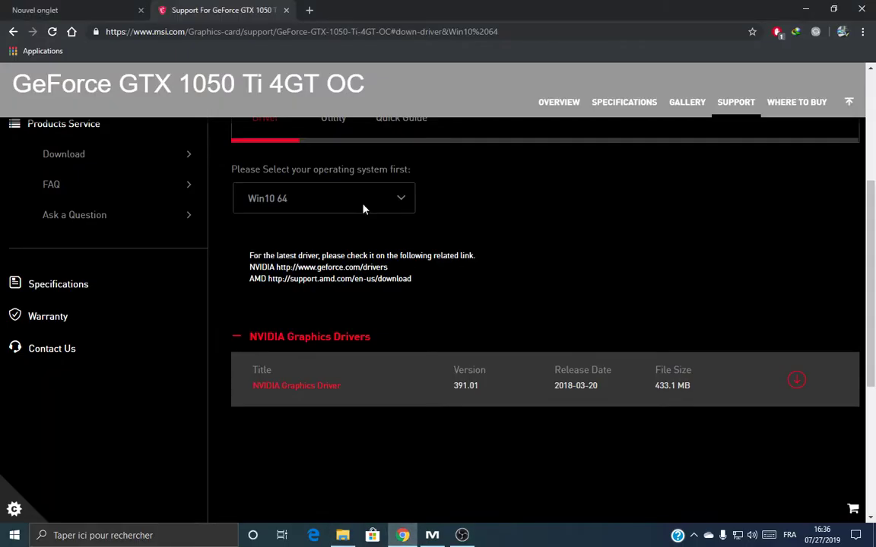
pyautogui.scroll(2, 548, 319)
pyautogui.click(339, 303)
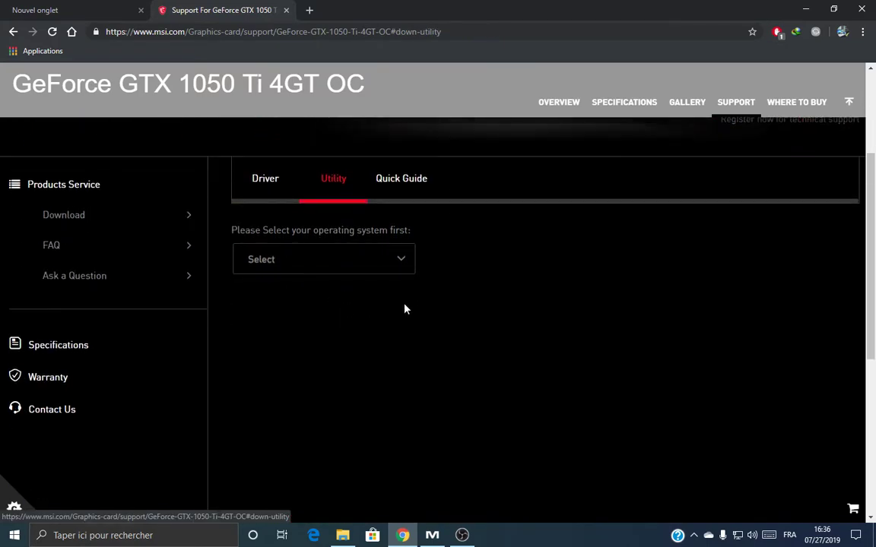
pyautogui.click(408, 260)
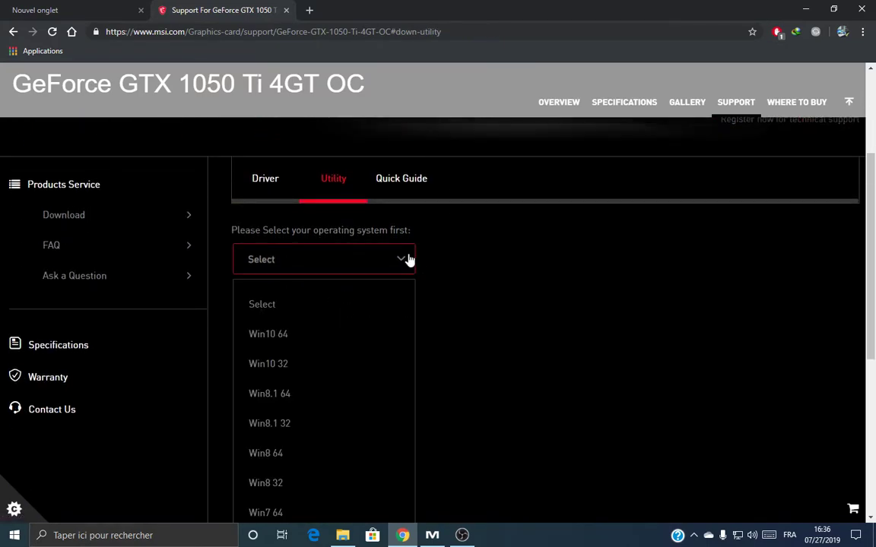
pyautogui.click(321, 335)
pyautogui.scroll(-2, 491, 296)
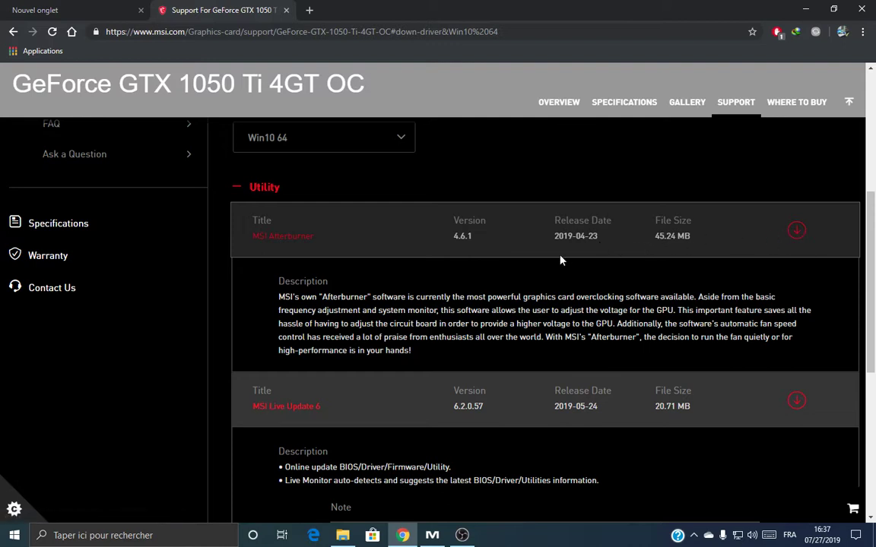
# Step: Open guru3d.com in a new tab and go to the MSI Afterburner 4.6.2 Beta 2 page in its downloads section
pyautogui.click(310, 10)
pyautogui.write('gu')
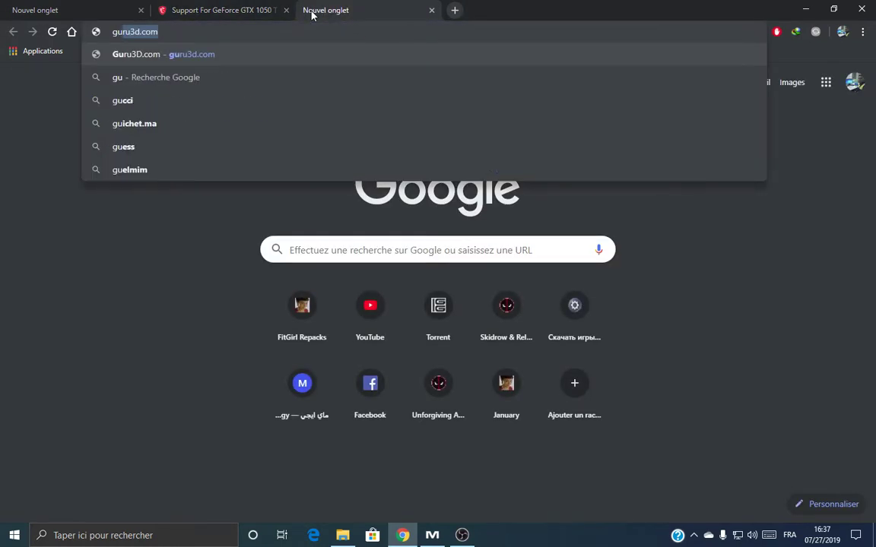
pyautogui.click(149, 54)
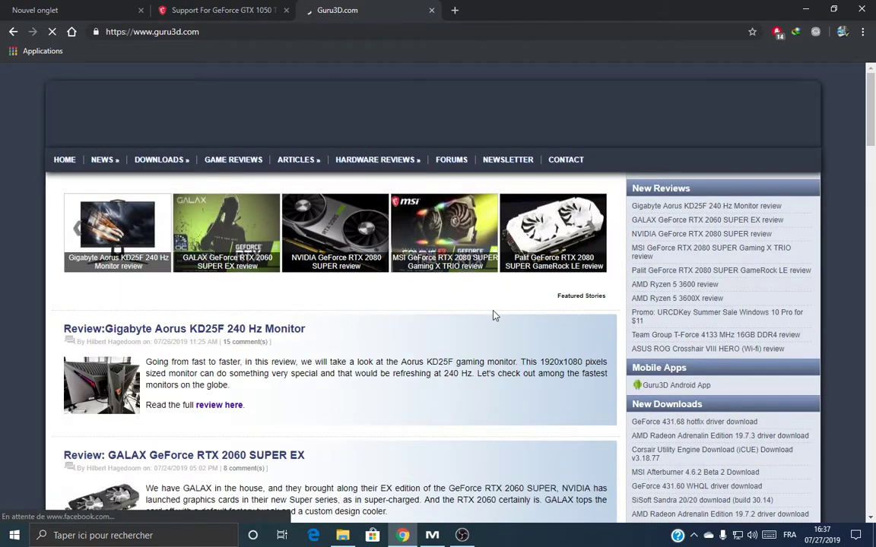
pyautogui.click(159, 160)
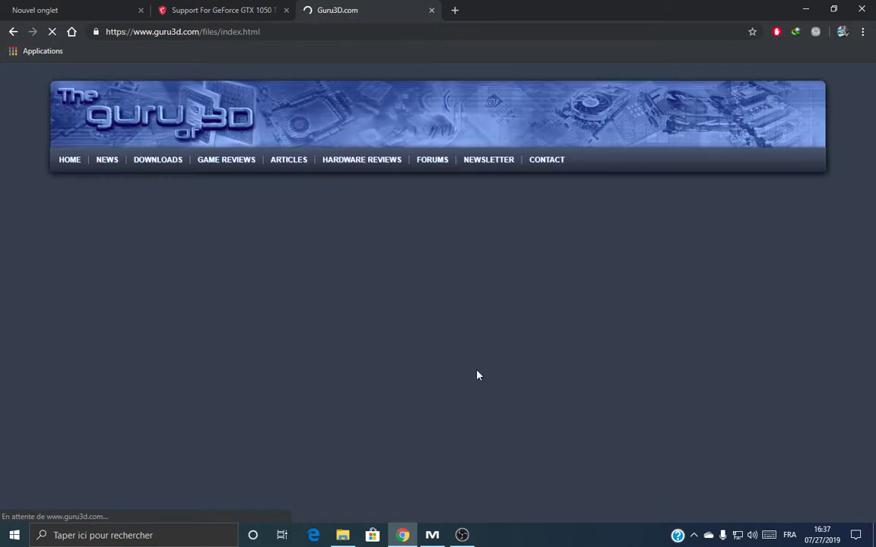
pyautogui.scroll(-6, 477, 374)
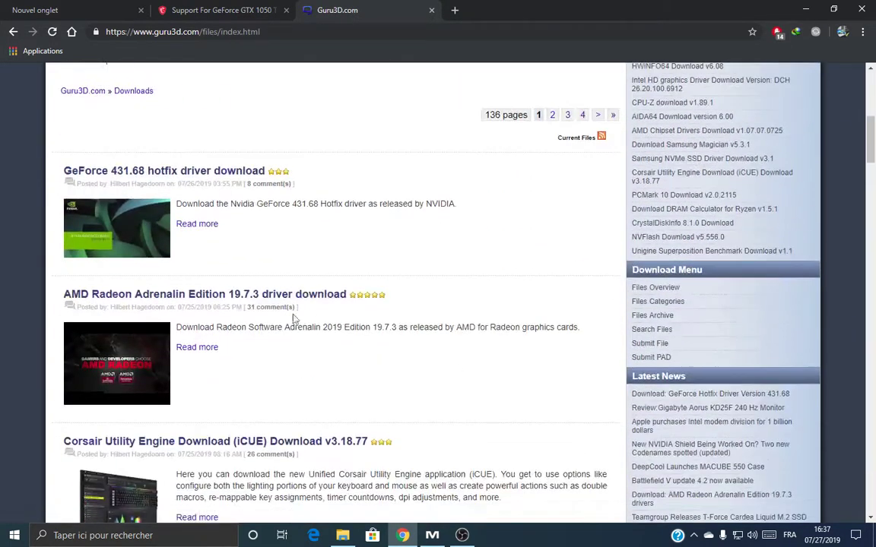
pyautogui.scroll(-4, 315, 316)
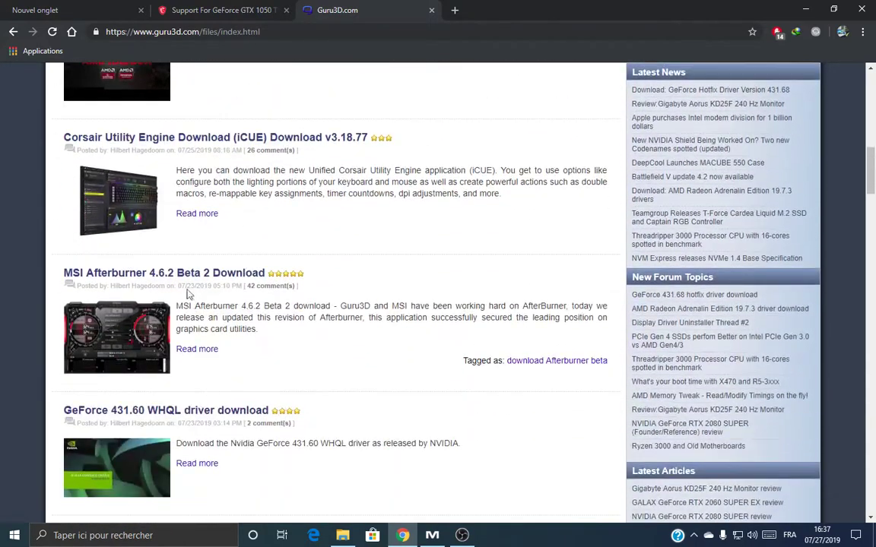
pyautogui.click(200, 350)
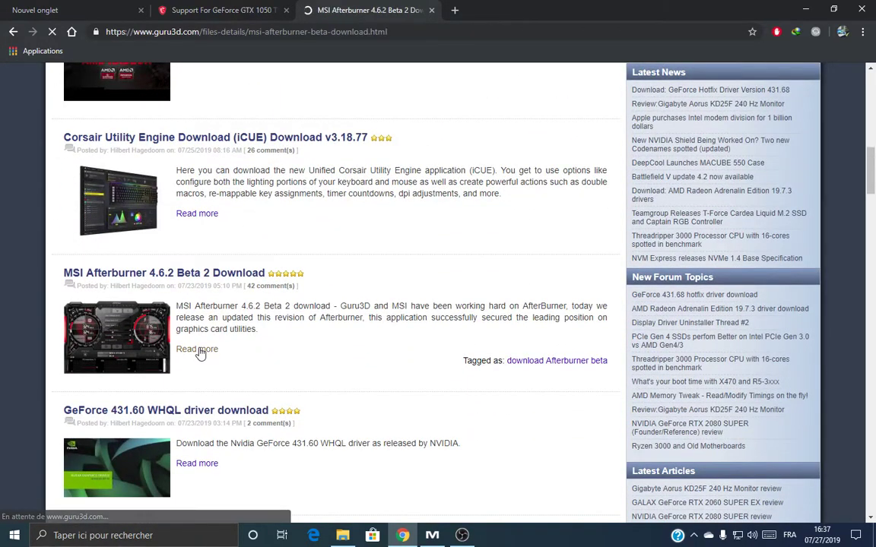
# Step: Request the 4.6.2 Beta 2 Build 15658 file from the Afterburner page's download locations
pyautogui.scroll(-20, 444, 296)
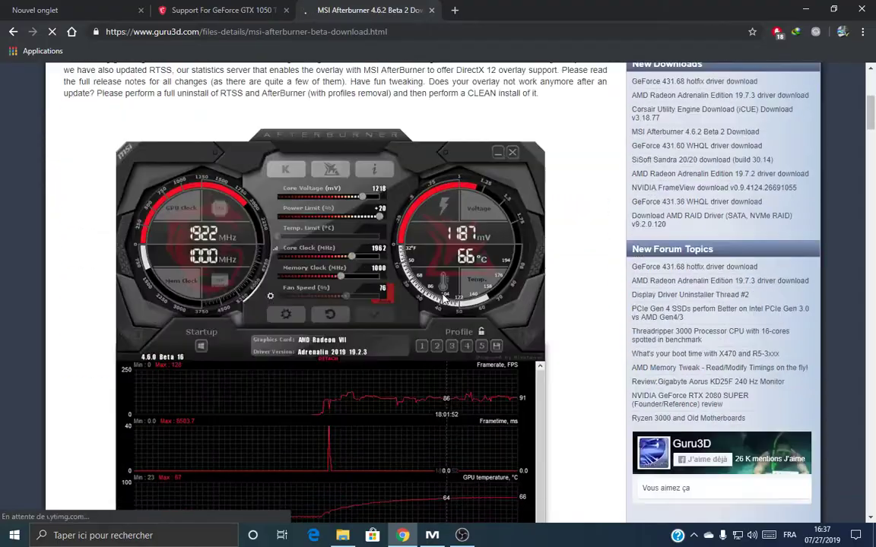
pyautogui.scroll(-3, 444, 299)
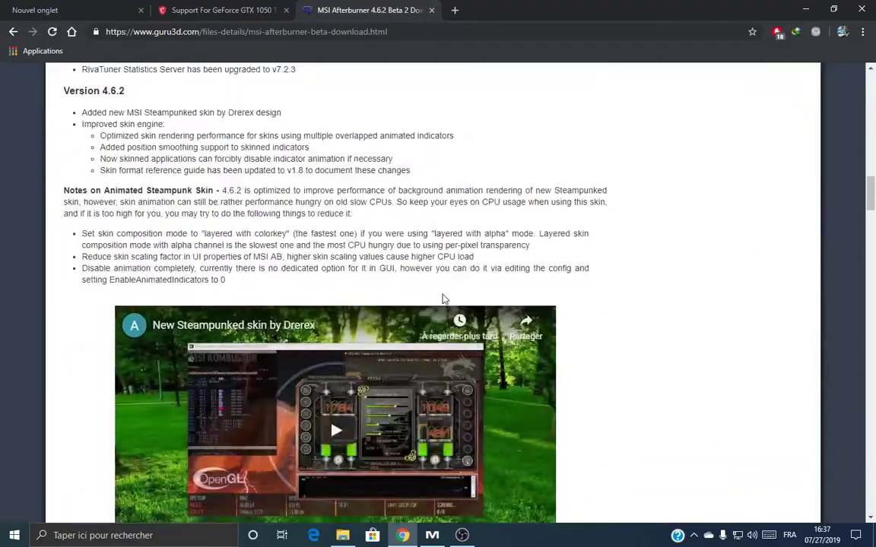
pyautogui.scroll(-15, 430, 241)
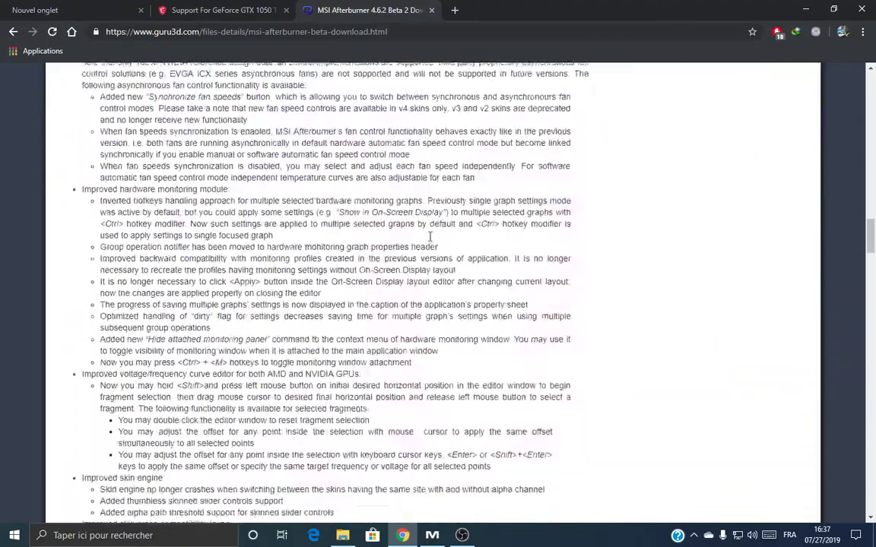
pyautogui.scroll(-2, 429, 241)
pyautogui.scroll(-3, 415, 305)
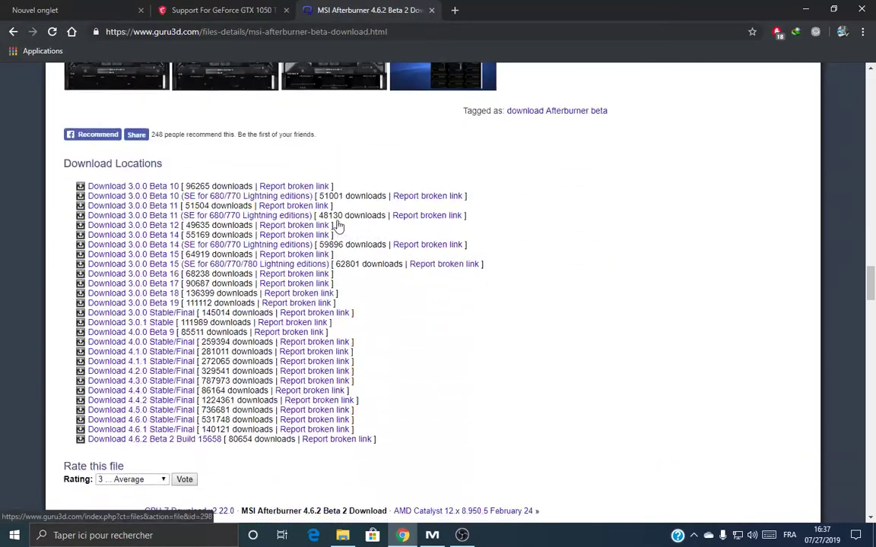
pyautogui.scroll(-1, 405, 332)
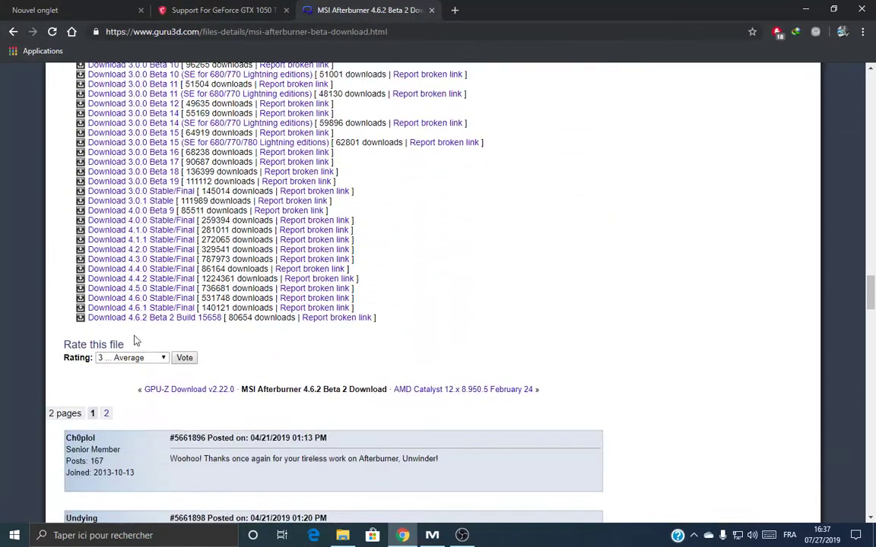
pyautogui.click(189, 325)
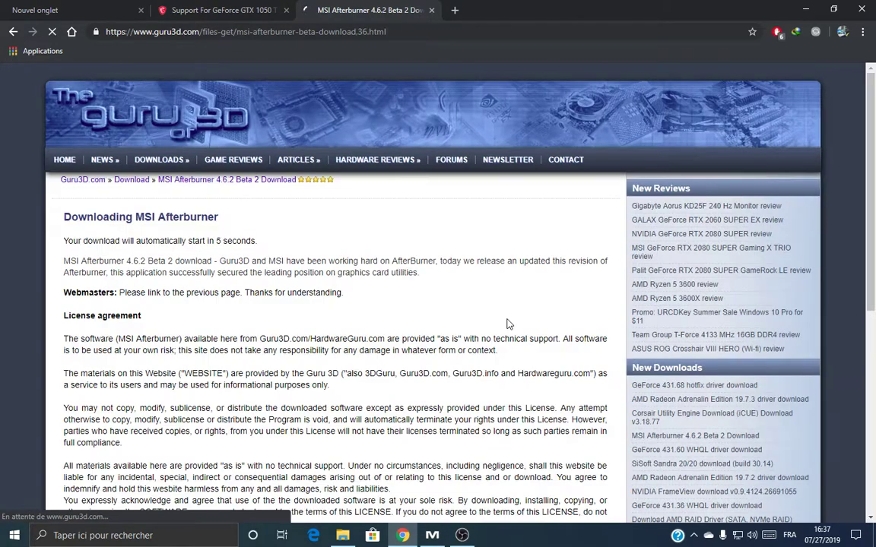
# Step: Download the Afterburner zip to the Compressed folder, show it in File Explorer, and minimize that window
pyautogui.scroll(-4, 471, 329)
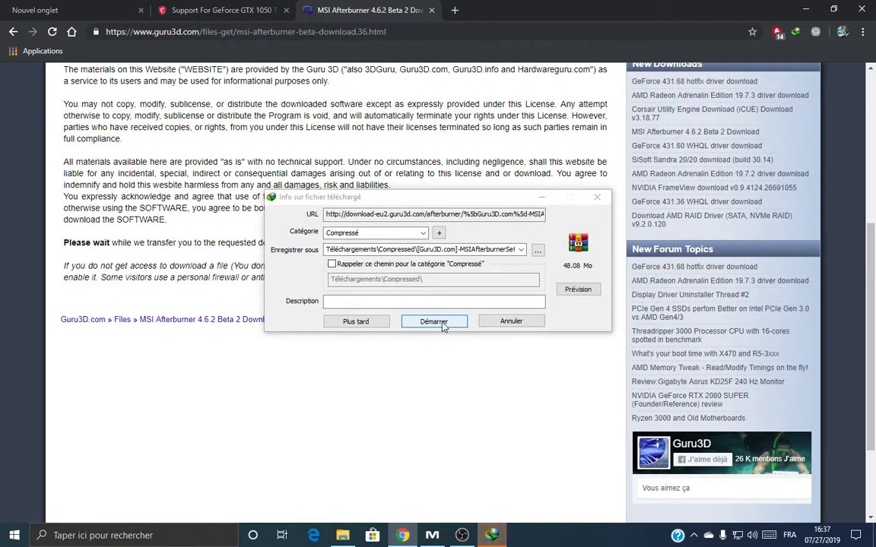
pyautogui.click(445, 323)
pyautogui.click(469, 295)
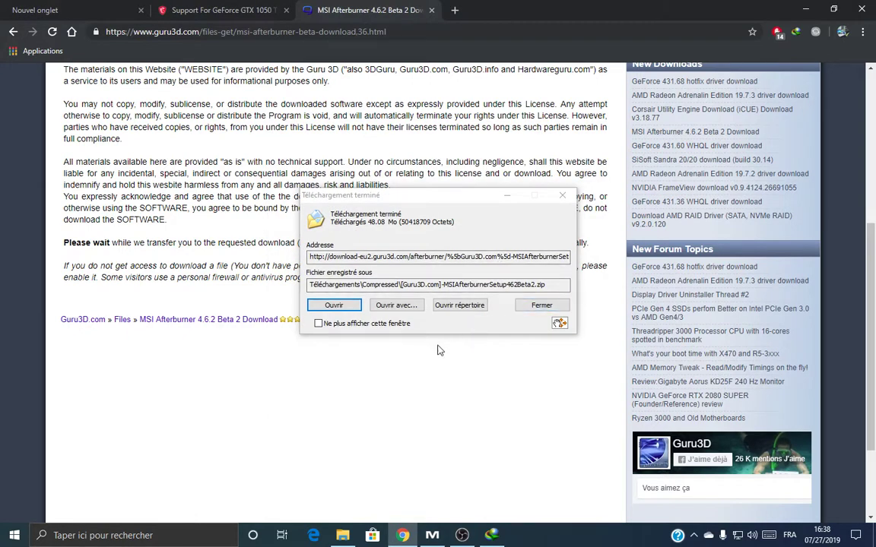
pyautogui.click(456, 305)
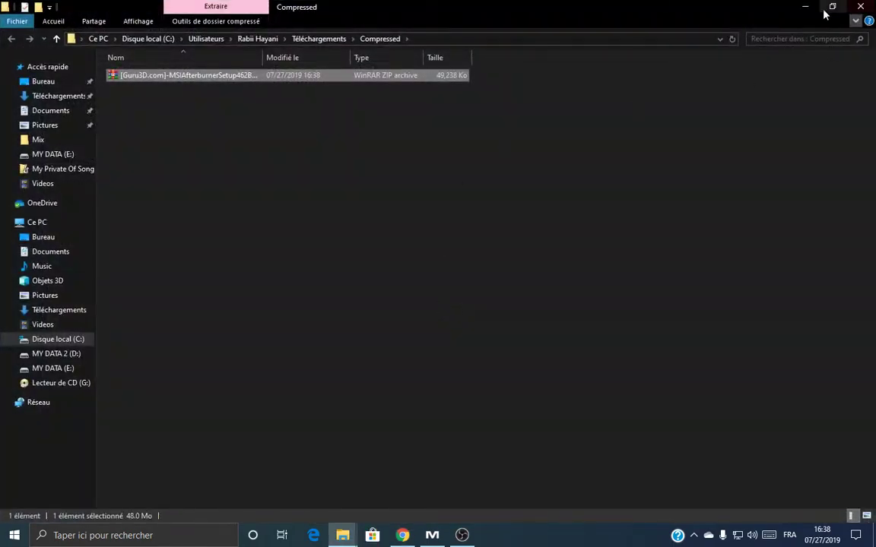
pyautogui.click(805, 7)
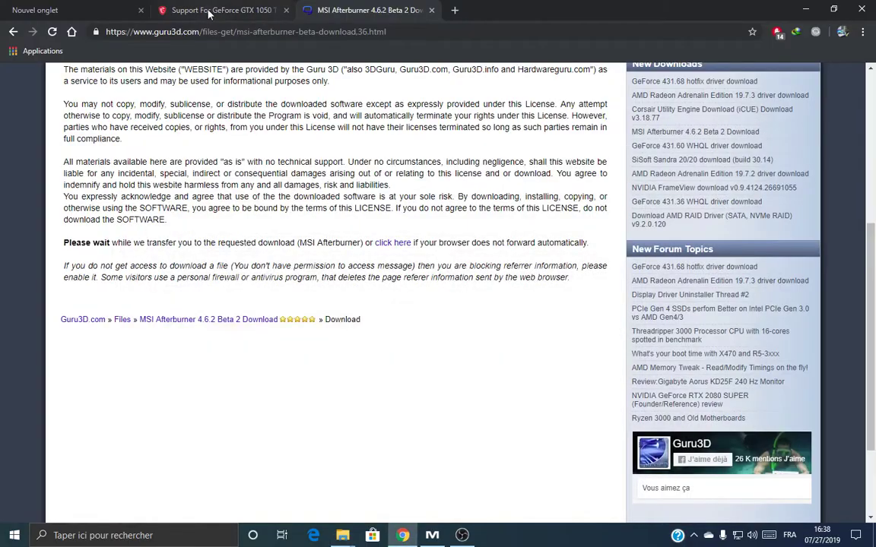
# Step: Download MSI Live Update 6 from the MSI support page and close the support tab
pyautogui.click(220, 10)
pyautogui.scroll(-1, 402, 295)
pyautogui.scroll(-1, 401, 296)
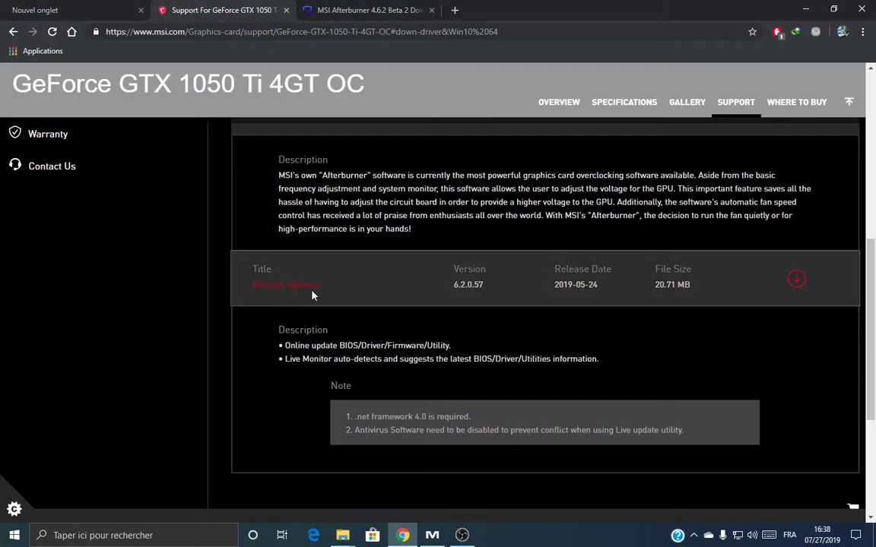
pyautogui.click(799, 282)
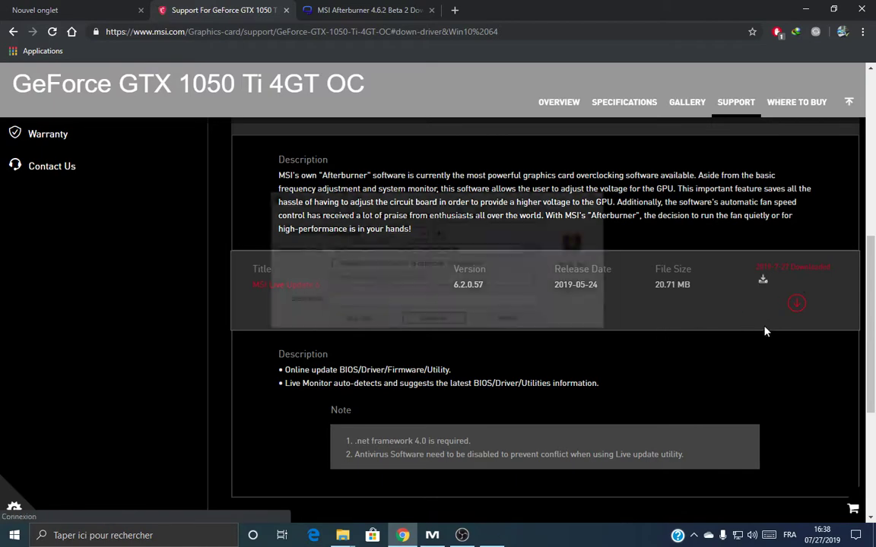
pyautogui.click(433, 321)
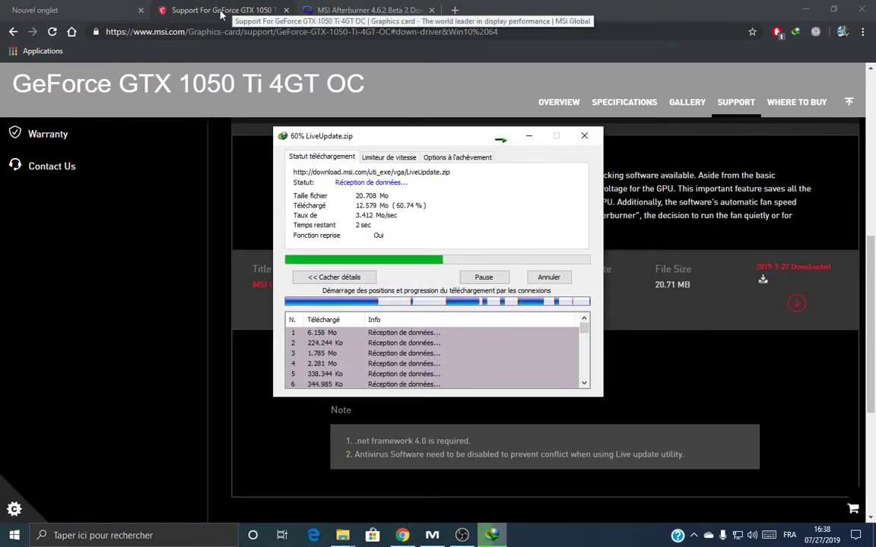
pyautogui.click(266, 22)
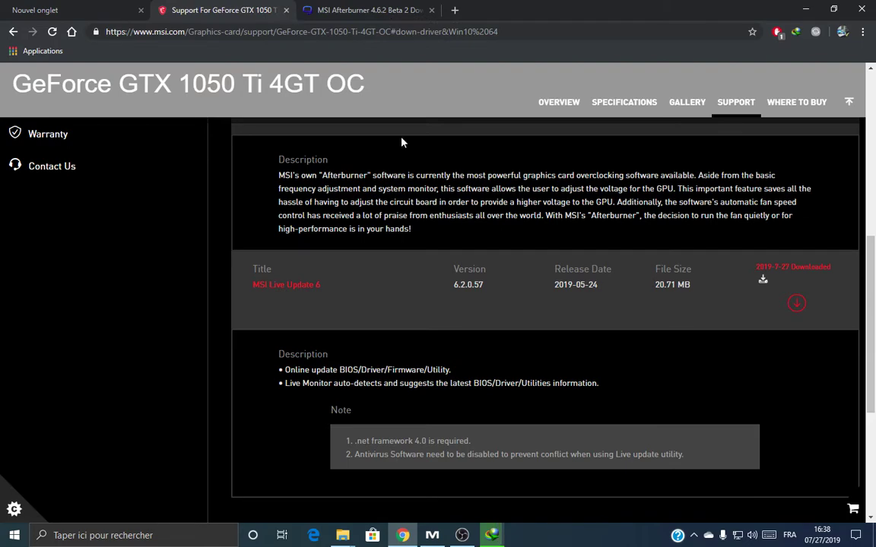
pyautogui.scroll(-3, 401, 141)
pyautogui.click(521, 313)
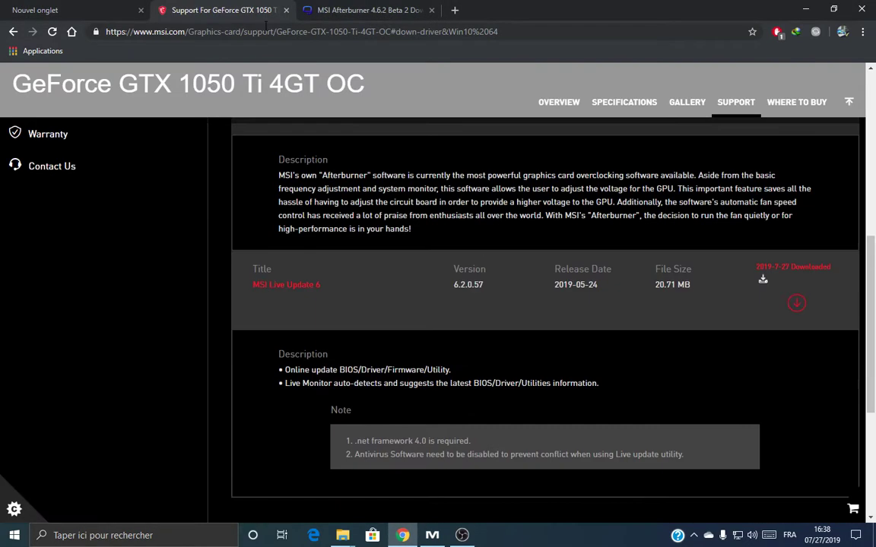
pyautogui.click(286, 10)
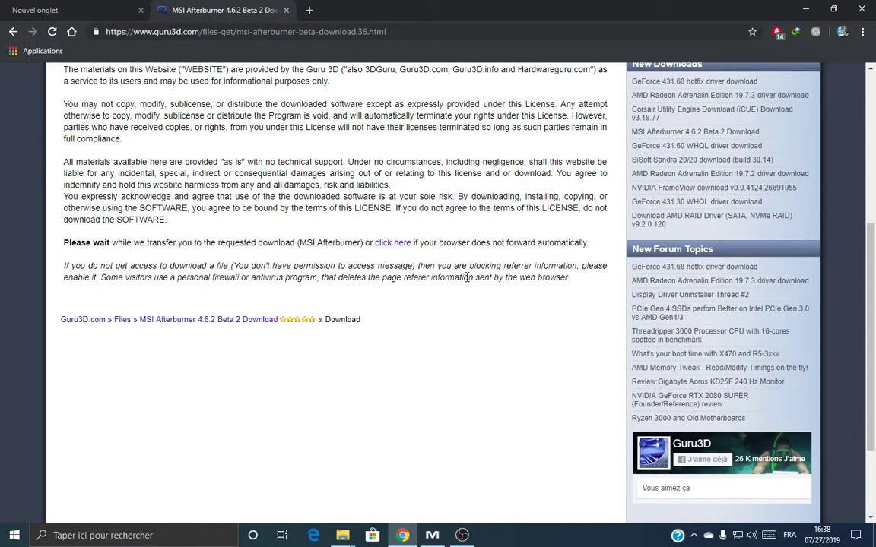
# Step: Open the MSI GeForce GTX 1050 Ti 4GT OC product page and view its specifications
pyautogui.click(276, 35)
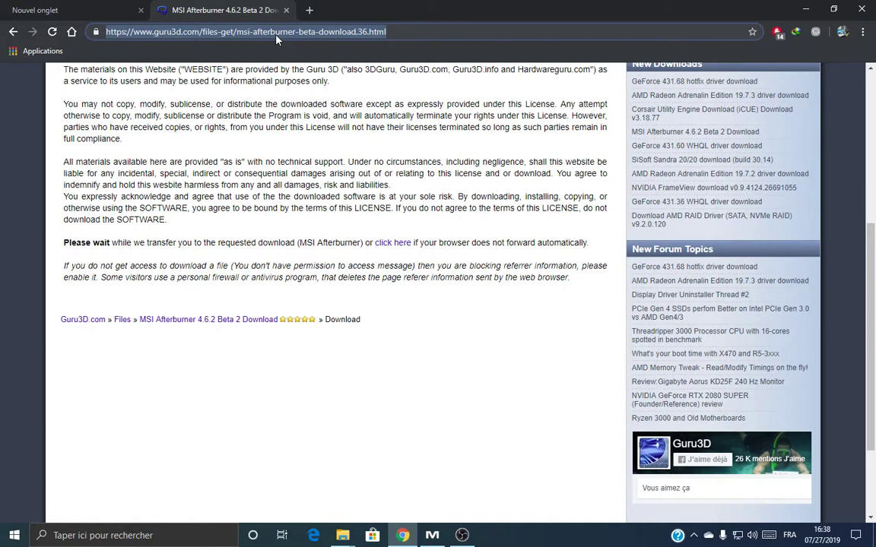
pyautogui.write('msi')
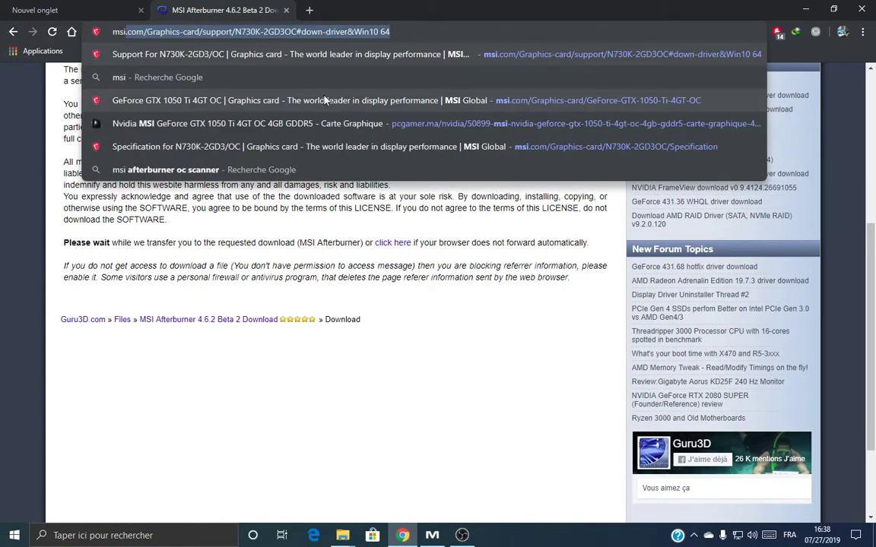
pyautogui.click(324, 100)
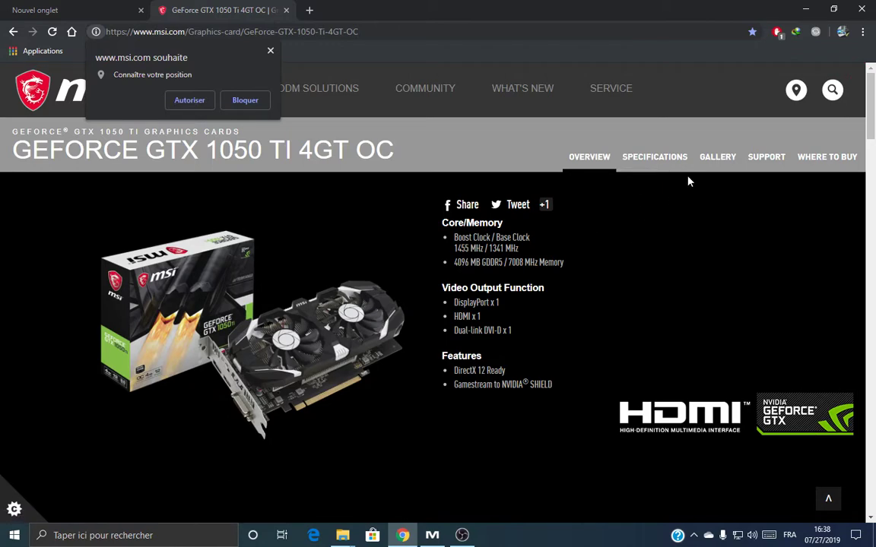
pyautogui.click(655, 157)
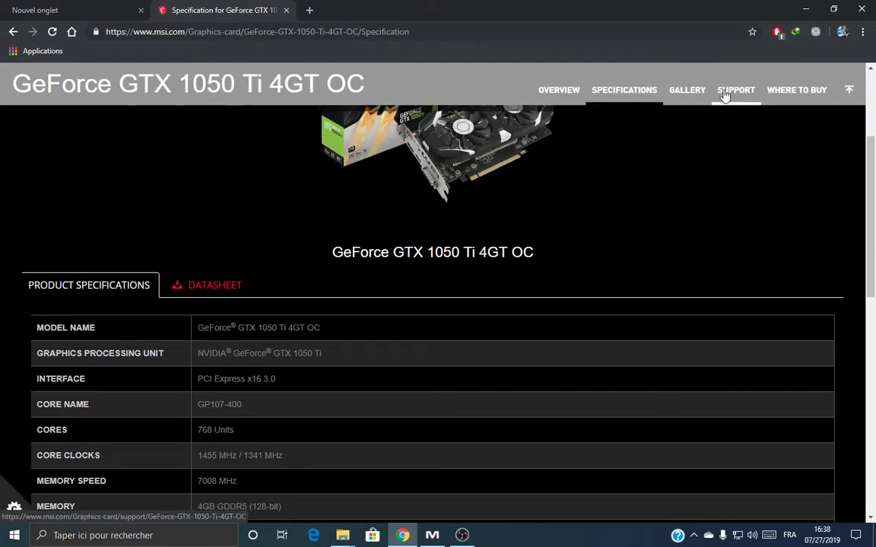
pyautogui.click(728, 92)
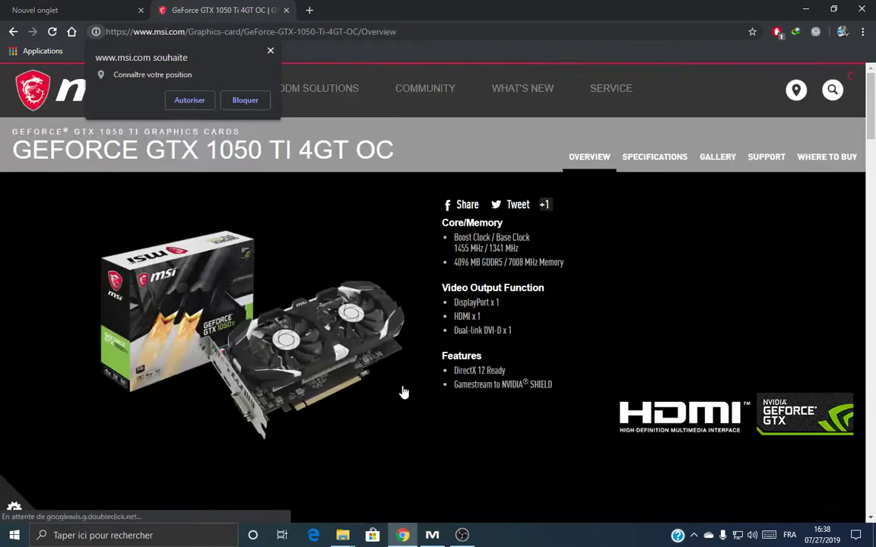
# Step: Look through the card's overview page, including the Afterburner section, and close the tab
pyautogui.scroll(-5, 404, 393)
pyautogui.scroll(-10, 404, 392)
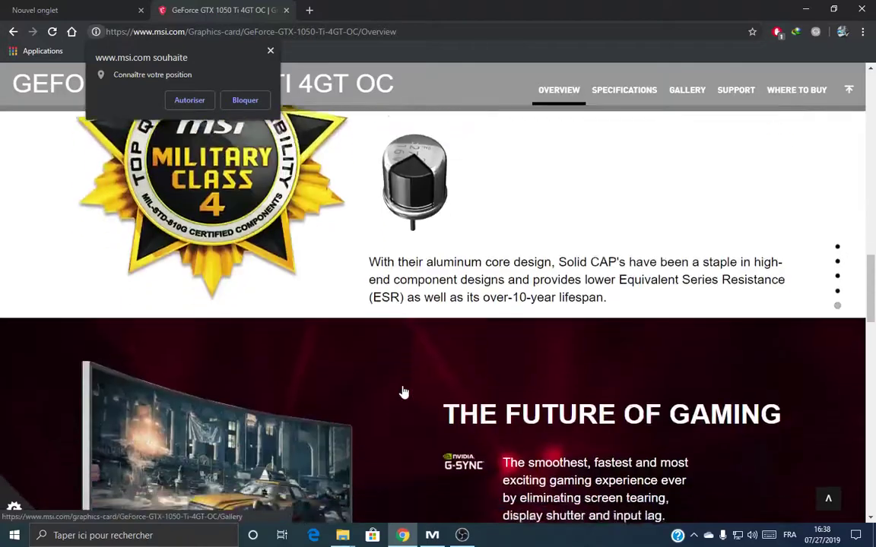
pyautogui.scroll(-8, 404, 393)
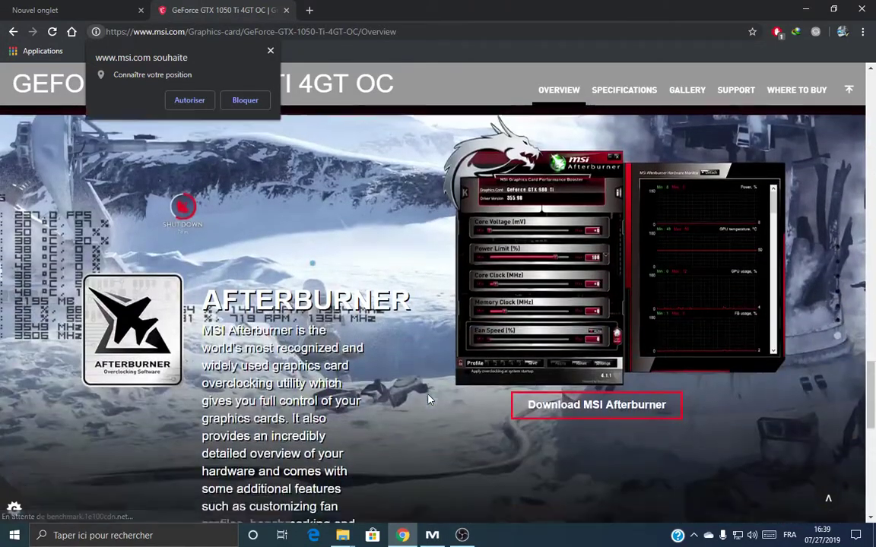
pyautogui.scroll(-5, 401, 303)
pyautogui.scroll(9, 426, 304)
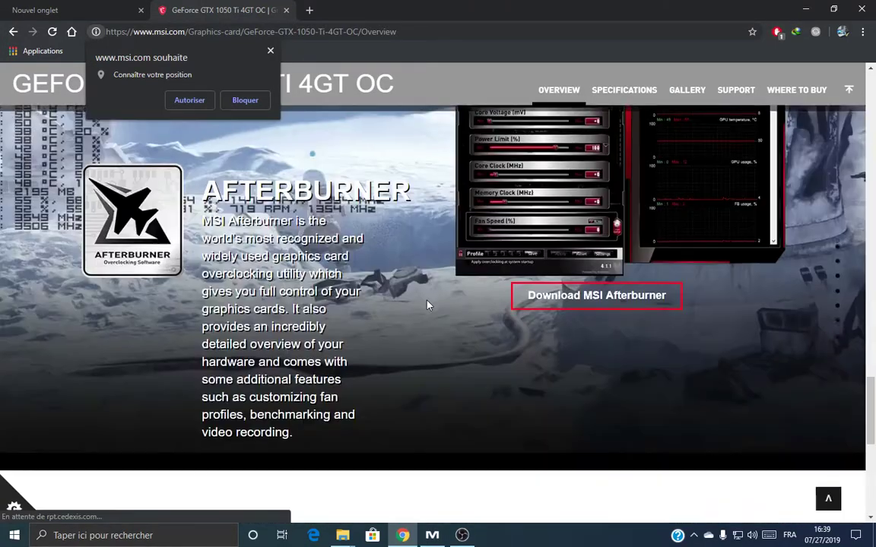
pyautogui.scroll(15, 427, 304)
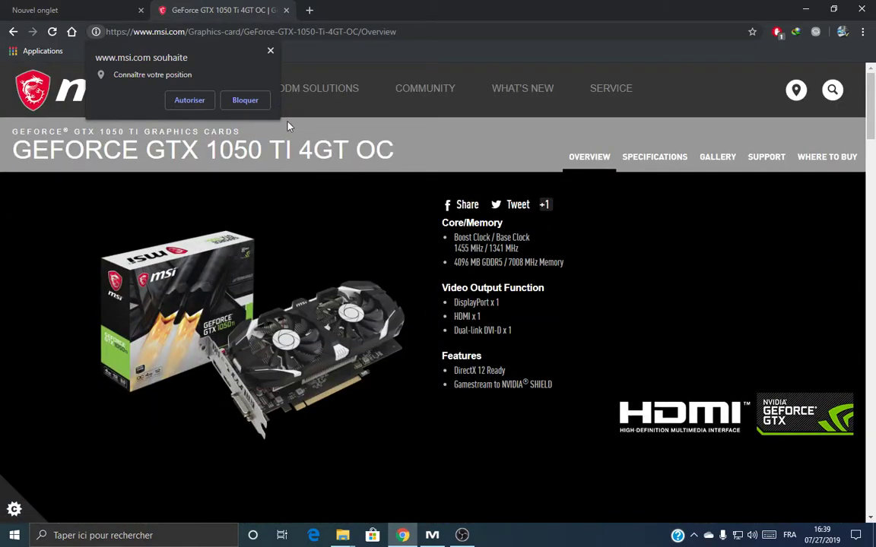
pyautogui.click(286, 9)
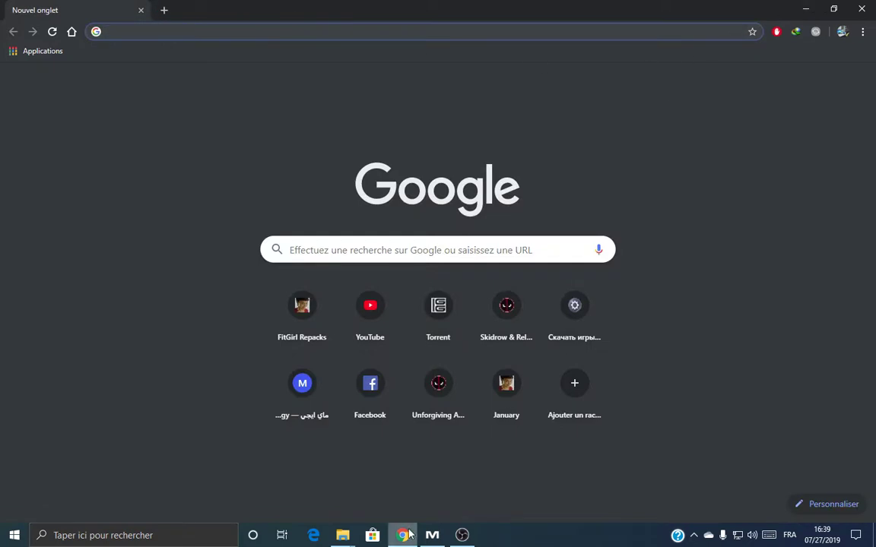
# Step: Switch to the MSI GEFORCE GTX 1050 TI folder in File Explorer and select the MSI Kombustor 4 v4.0.1.0 x64 installer
pyautogui.click(343, 536)
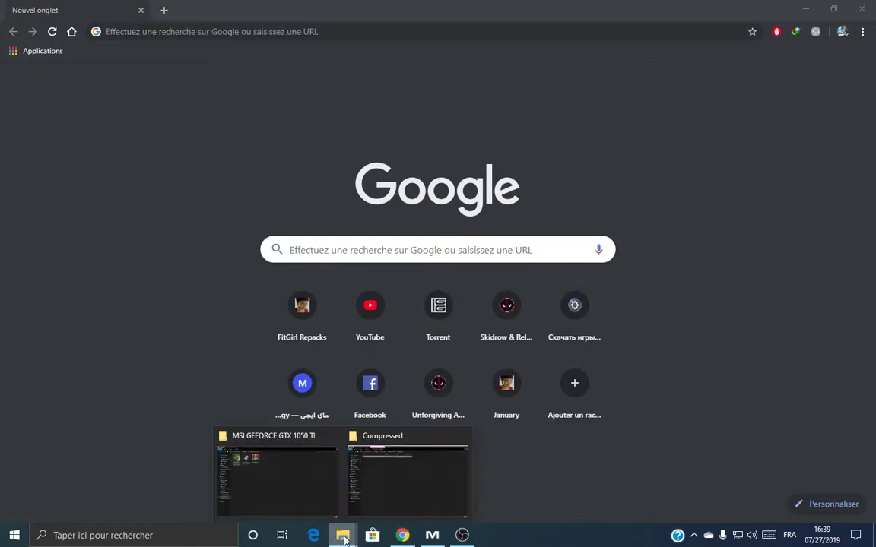
pyautogui.click(297, 481)
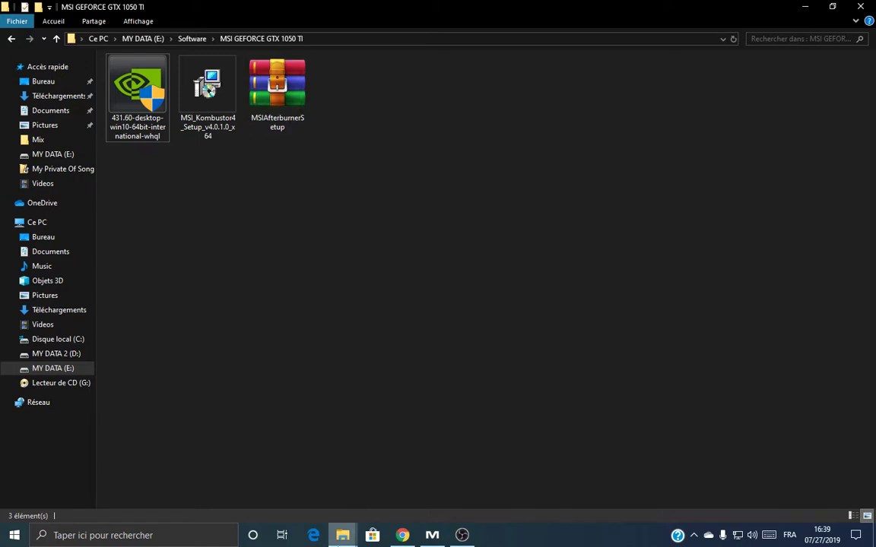
pyautogui.click(148, 144)
pyautogui.click(337, 318)
pyautogui.click(211, 133)
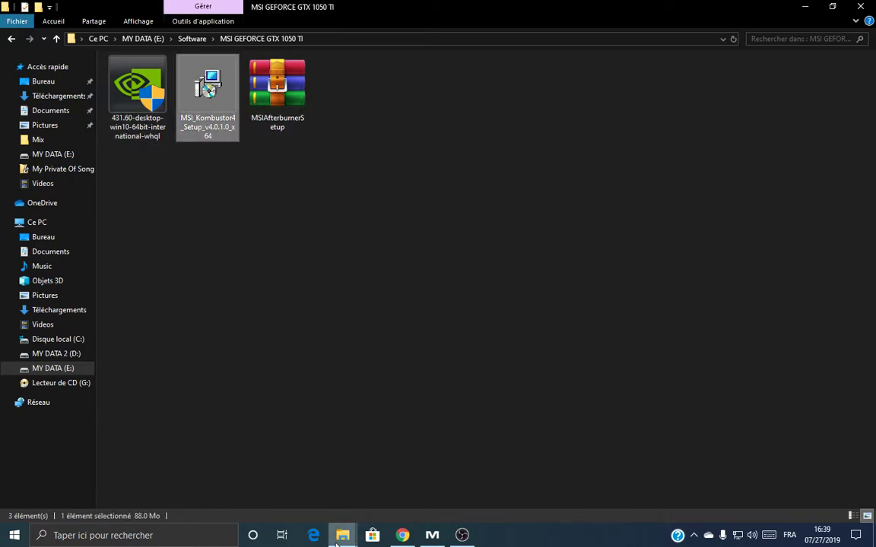
# Step: Switch to the Compressed downloads folder and display its files as large icons
pyautogui.moveTo(340, 540)
pyautogui.click(391, 486)
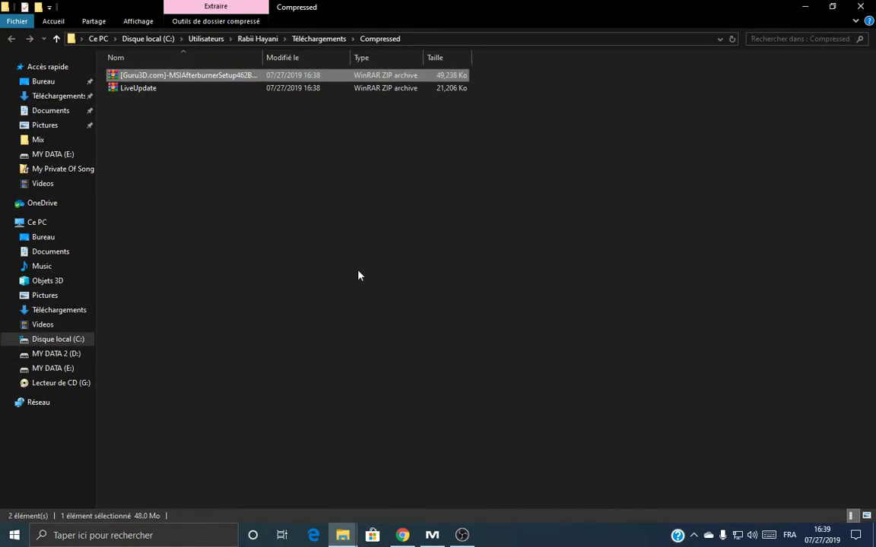
pyautogui.rightClick(352, 196)
pyautogui.click(368, 201)
pyautogui.click(197, 78)
pyautogui.click(137, 21)
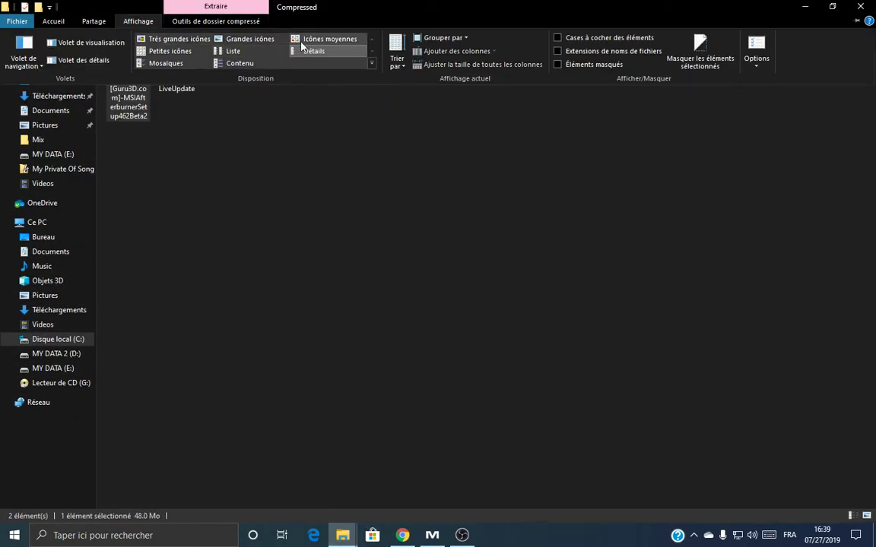
pyautogui.click(230, 37)
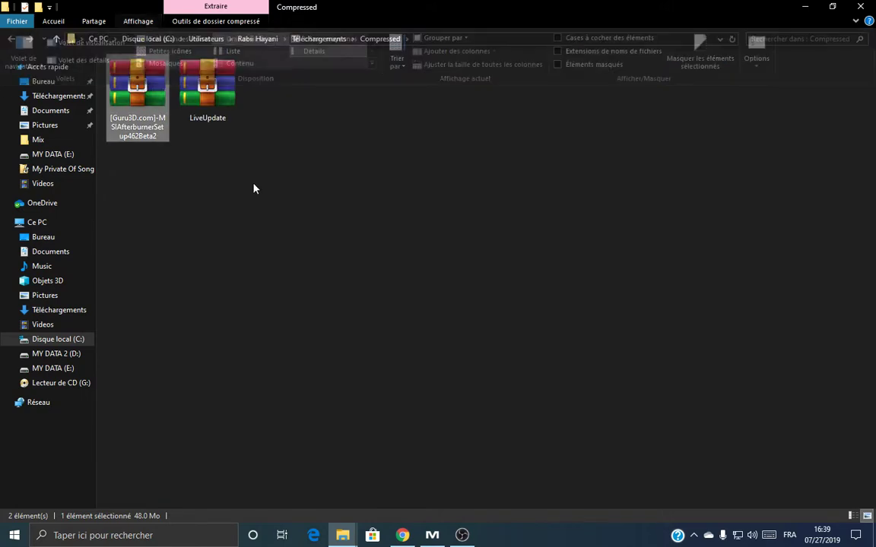
# Step: Extract the Guru3D MSI Afterburner archive in place and run MSIAfterburnerSetup462Beta2 as administrator
pyautogui.rightClick(142, 90)
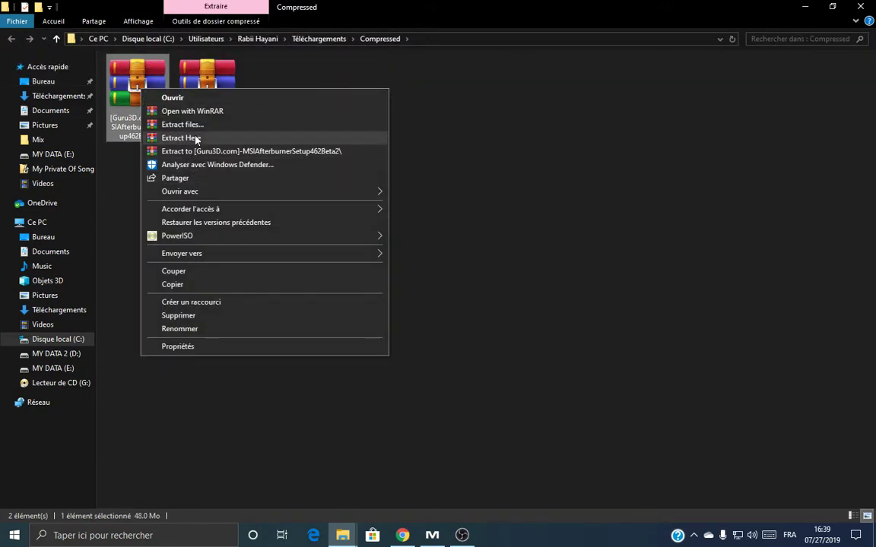
pyautogui.click(181, 138)
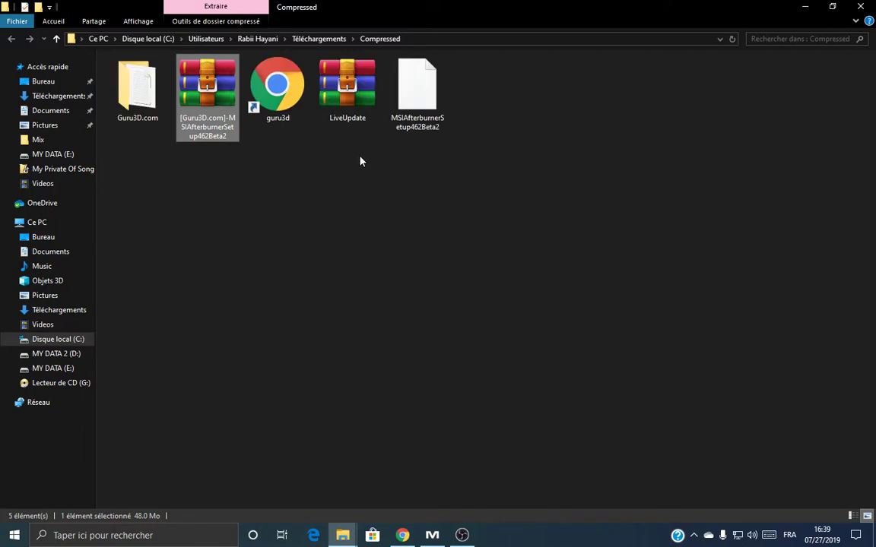
pyautogui.doubleClick(417, 91)
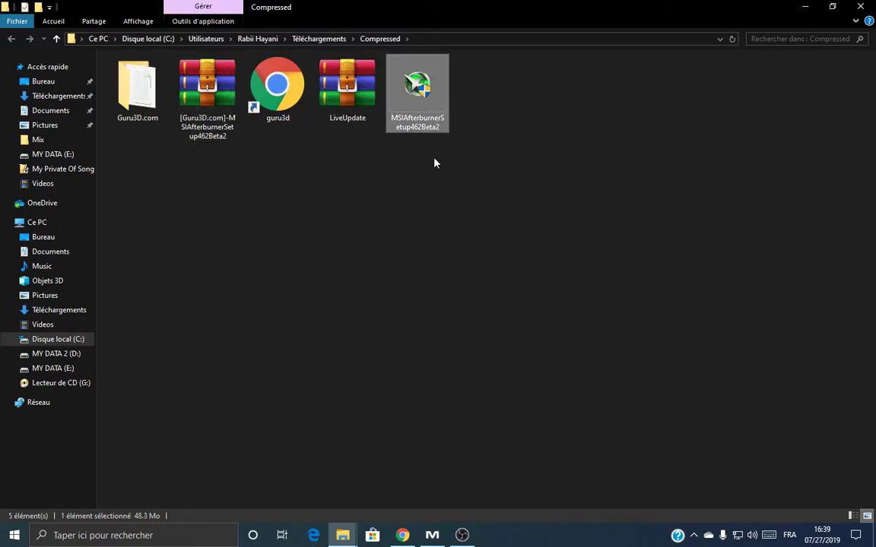
pyautogui.click(411, 88)
pyautogui.rightClick(413, 80)
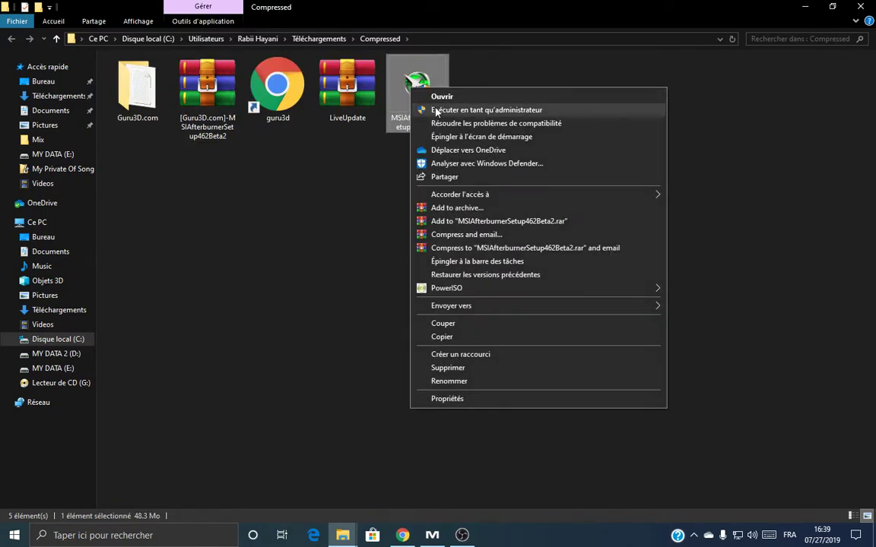
pyautogui.click(421, 109)
pyautogui.rightClick(427, 92)
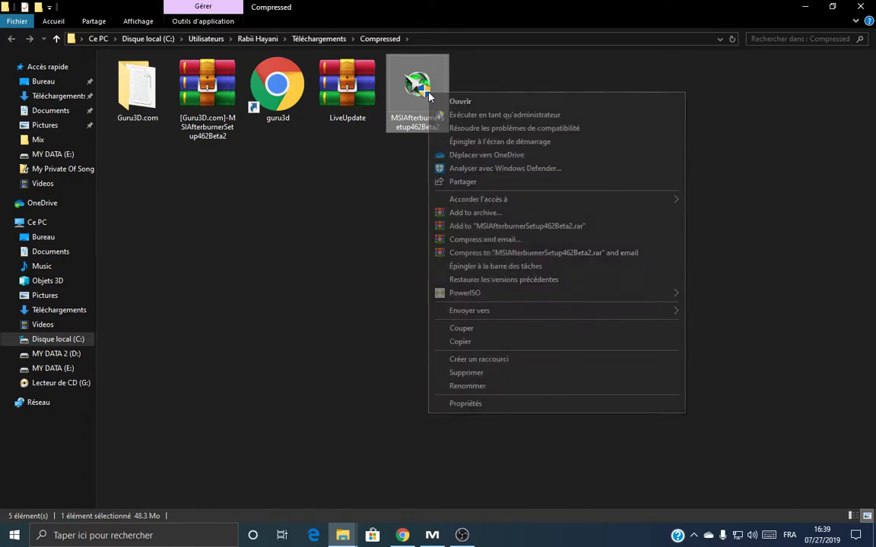
pyautogui.click(497, 116)
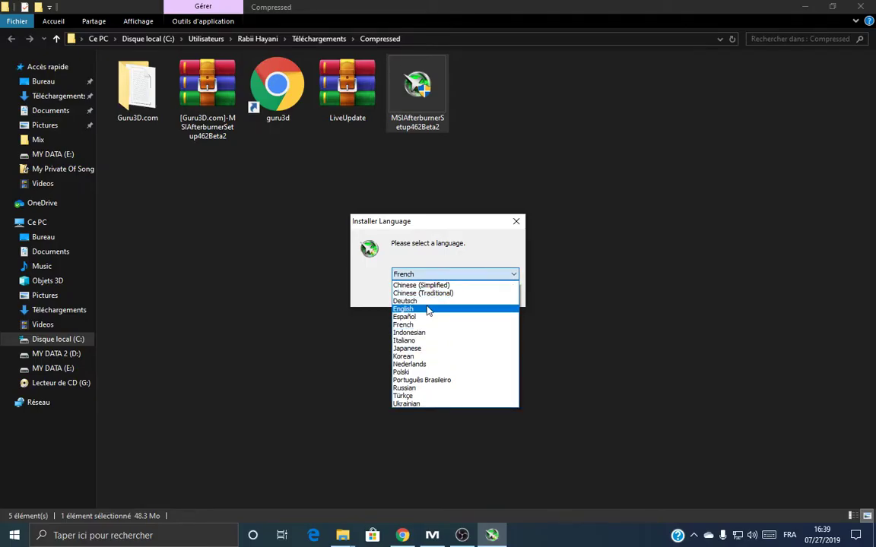
# Step: Choose English as the installer language and accept the MSI Afterburner license agreement
pyautogui.click(428, 310)
pyautogui.click(434, 295)
pyautogui.click(507, 365)
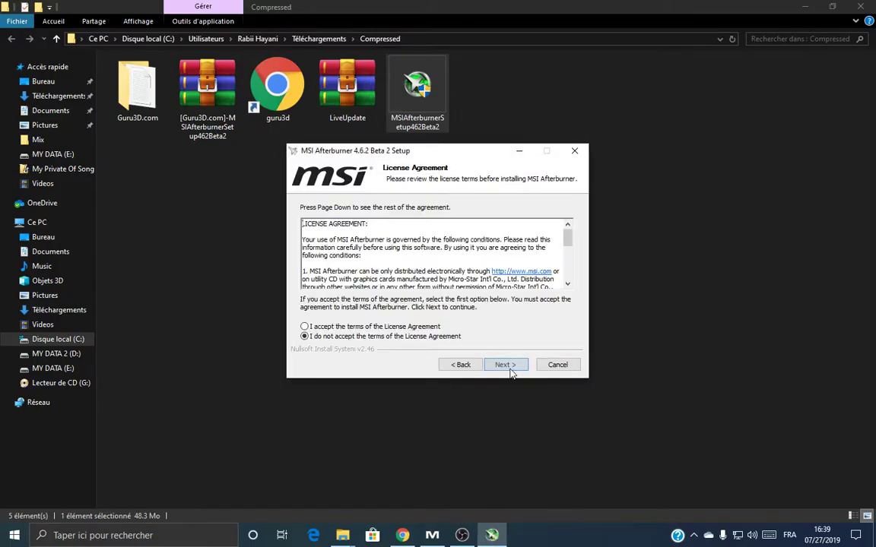
pyautogui.click(462, 363)
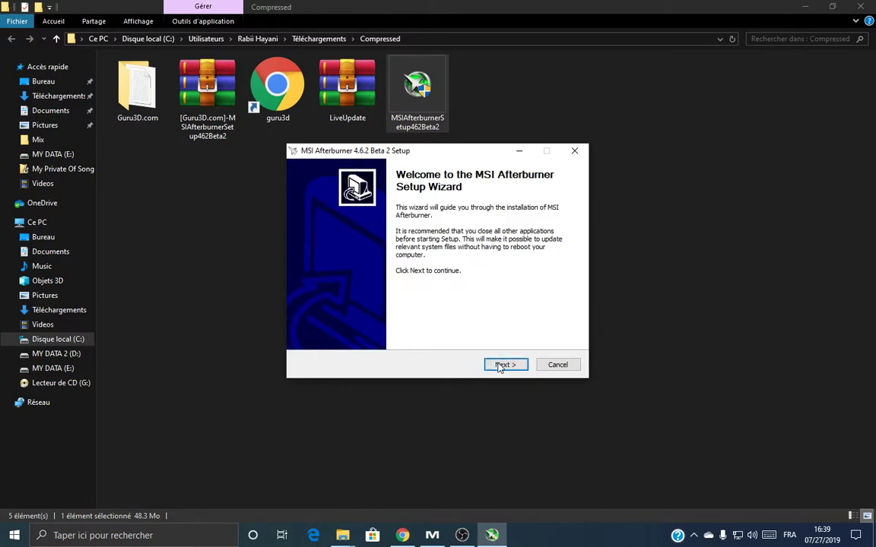
pyautogui.click(490, 367)
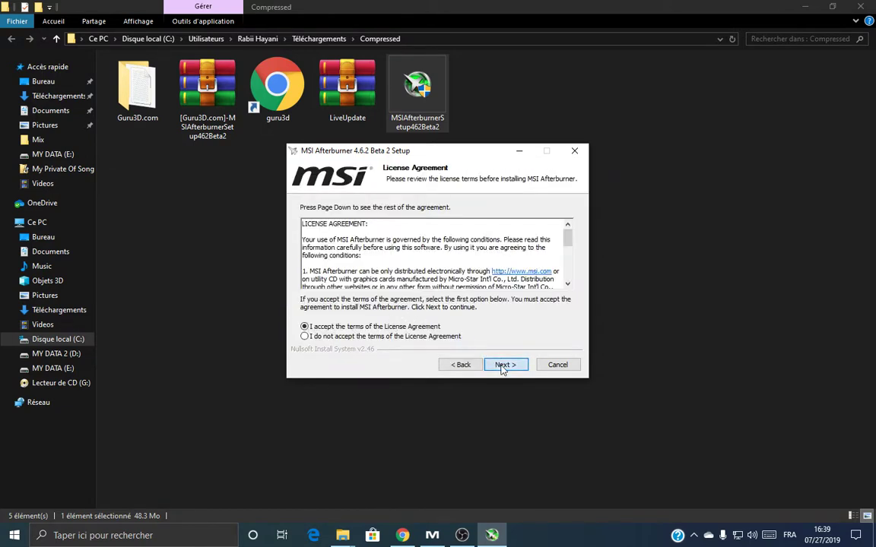
pyautogui.click(502, 368)
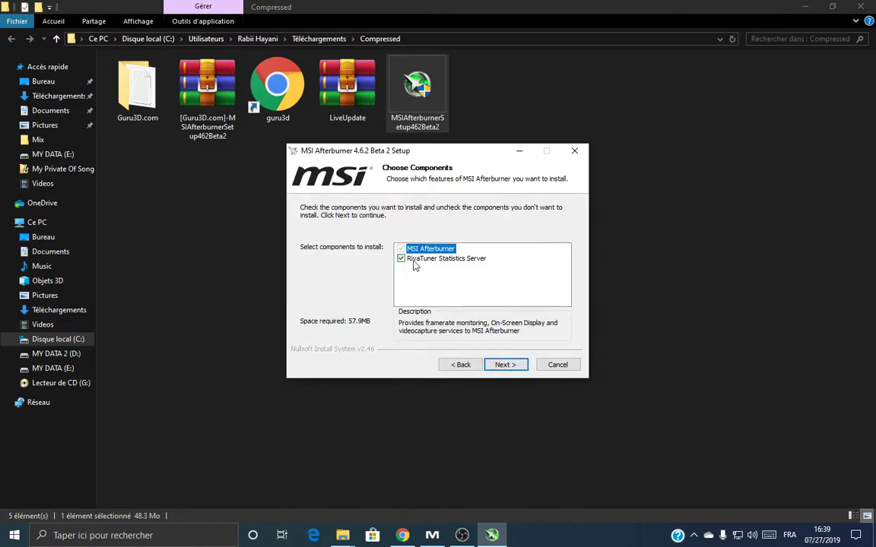
# Step: Start installing MSI Afterburner with RivaTuner Statistics Server into C:\Program Files (x86)\MSI Afterburner and show the installation details
pyautogui.click(507, 366)
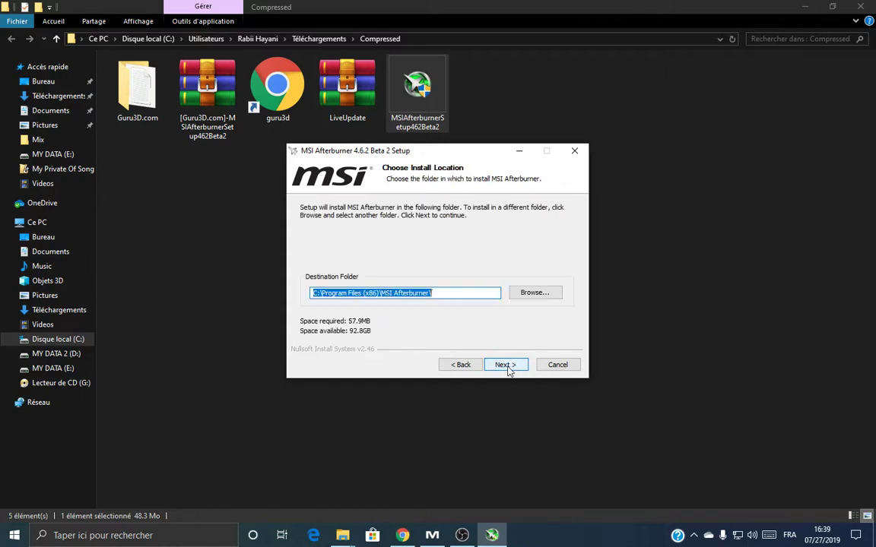
pyautogui.click(507, 367)
pyautogui.click(508, 367)
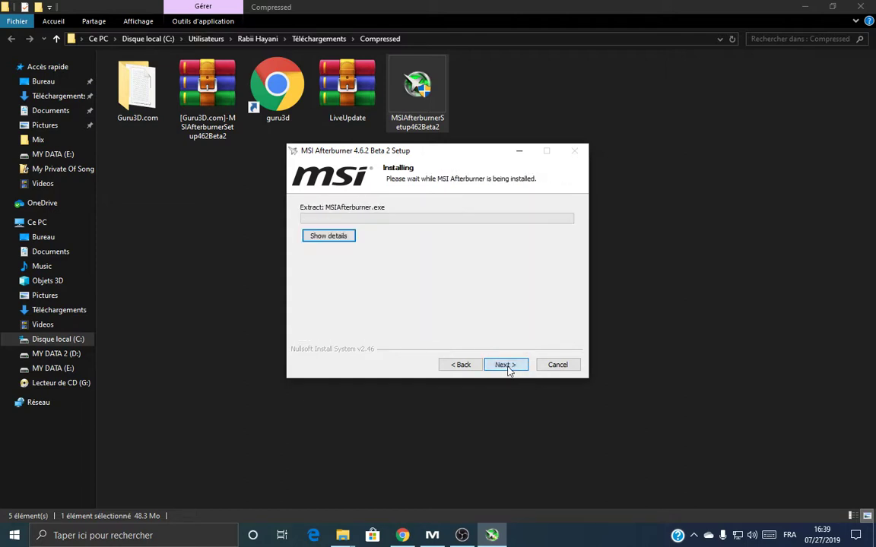
pyautogui.click(344, 237)
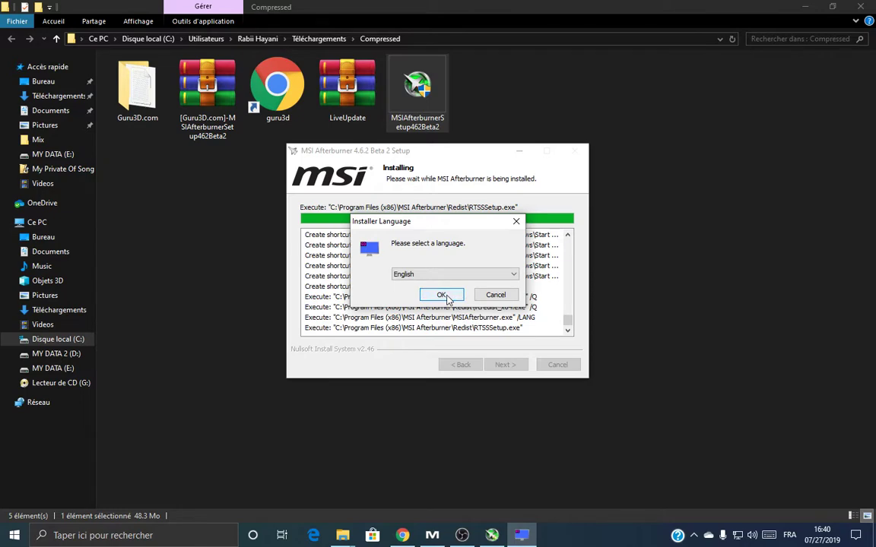
# Step: Install RivaTuner Statistics Server 7.2.3 Beta 2 in English with the default settings, and finish its setup without showing the readme
pyautogui.click(444, 296)
pyautogui.click(505, 365)
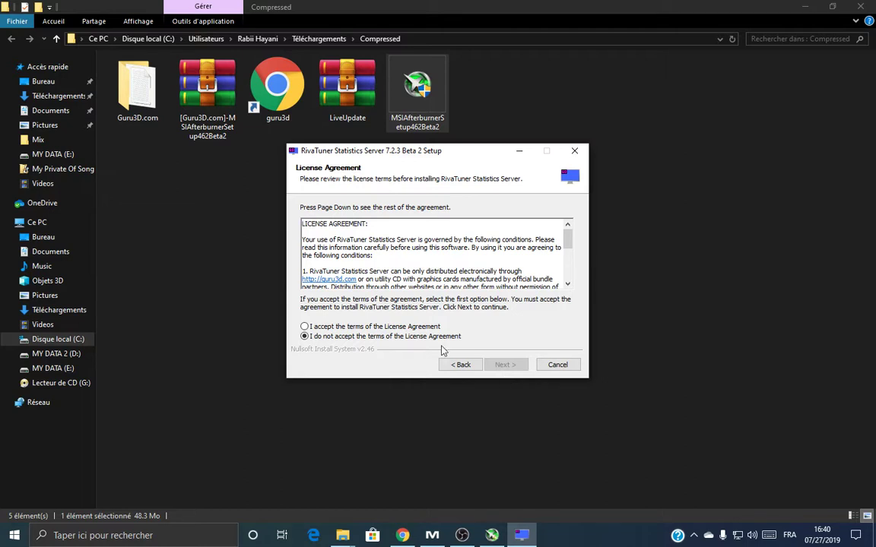
pyautogui.click(425, 329)
pyautogui.click(504, 365)
pyautogui.click(505, 365)
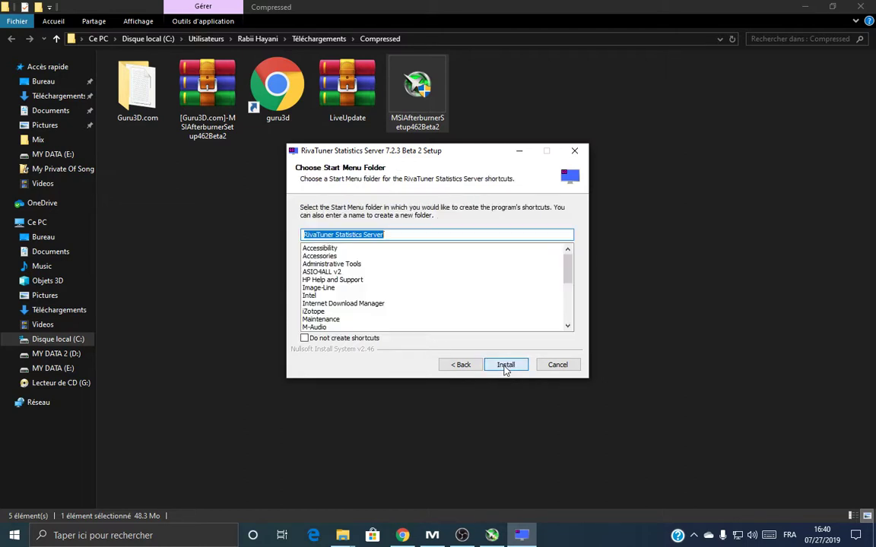
pyautogui.click(505, 365)
pyautogui.click(329, 236)
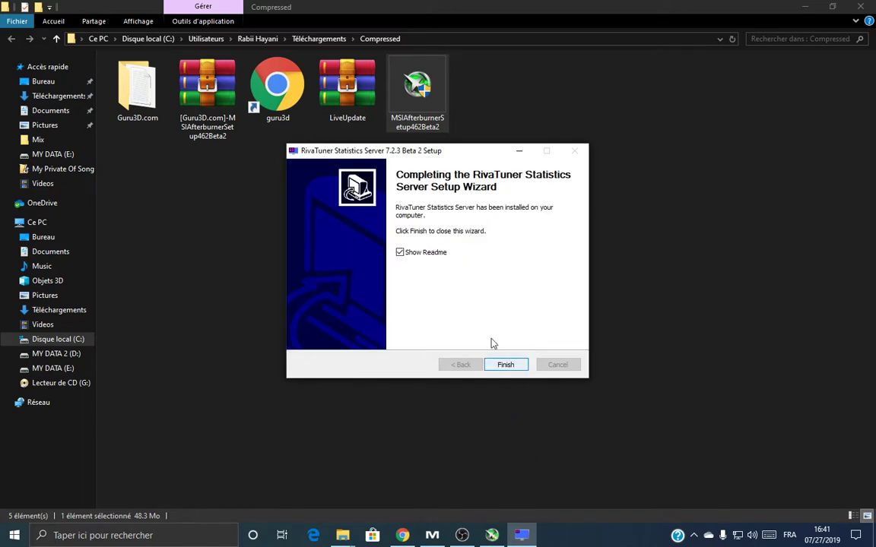
pyautogui.click(403, 253)
pyautogui.click(506, 365)
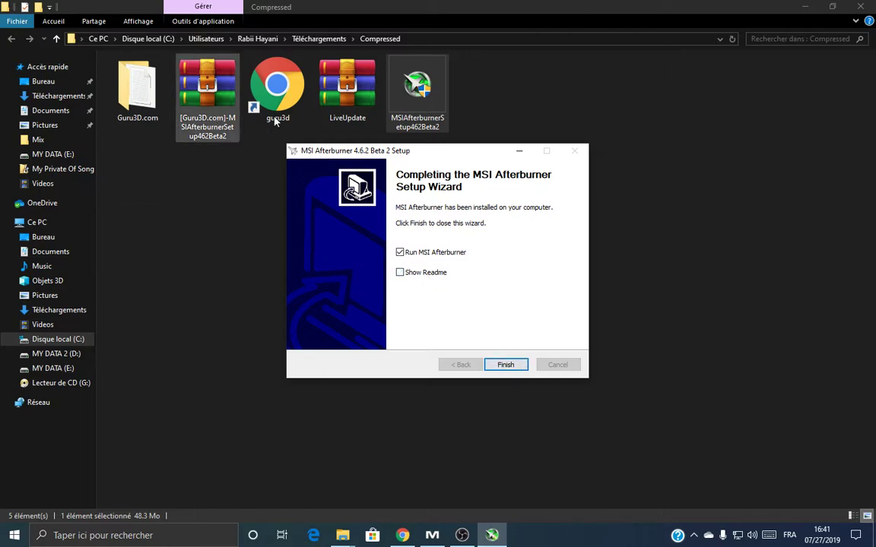
# Step: Extract the LiveUpdate archive directly into the Compressed folder
pyautogui.doubleClick(346, 85)
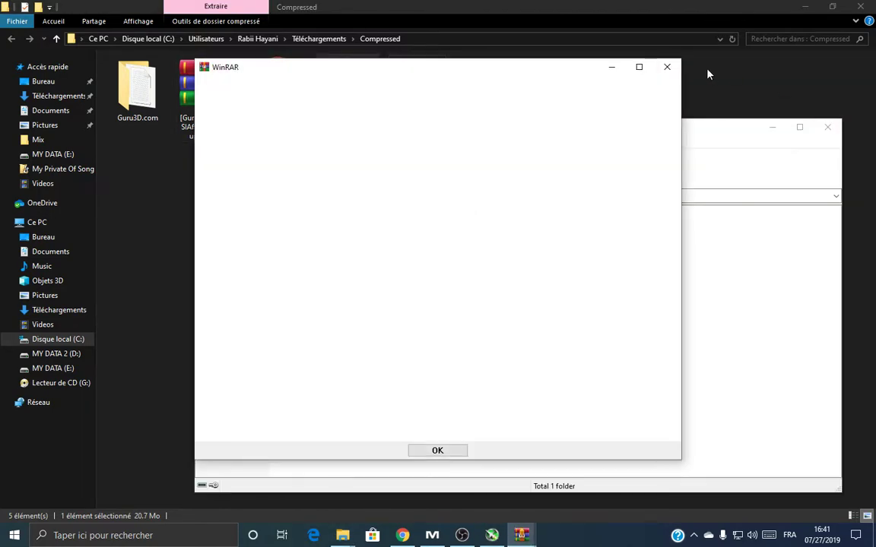
pyautogui.click(827, 127)
pyautogui.rightClick(364, 98)
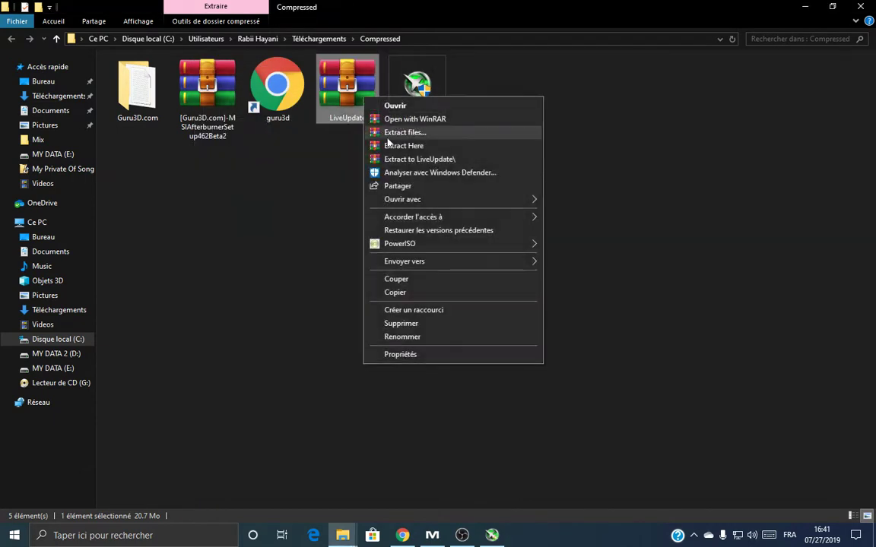
pyautogui.click(389, 144)
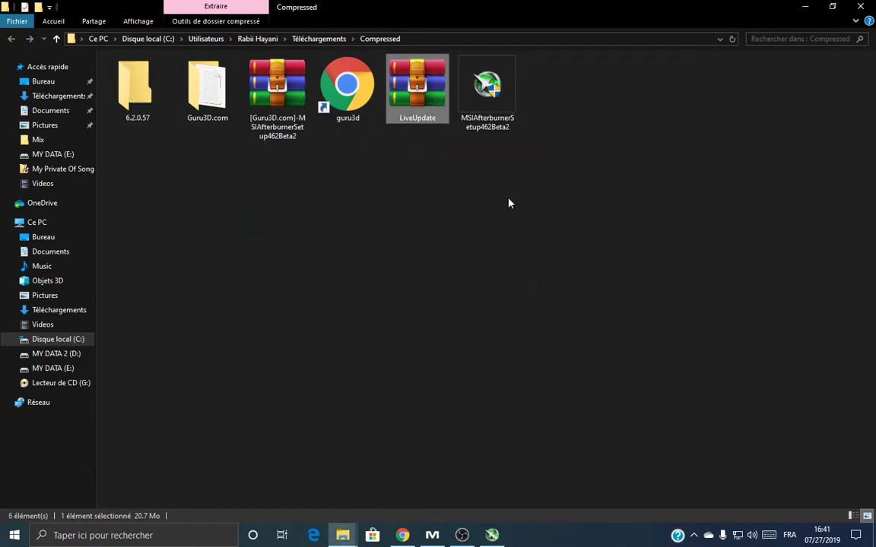
pyautogui.click(332, 184)
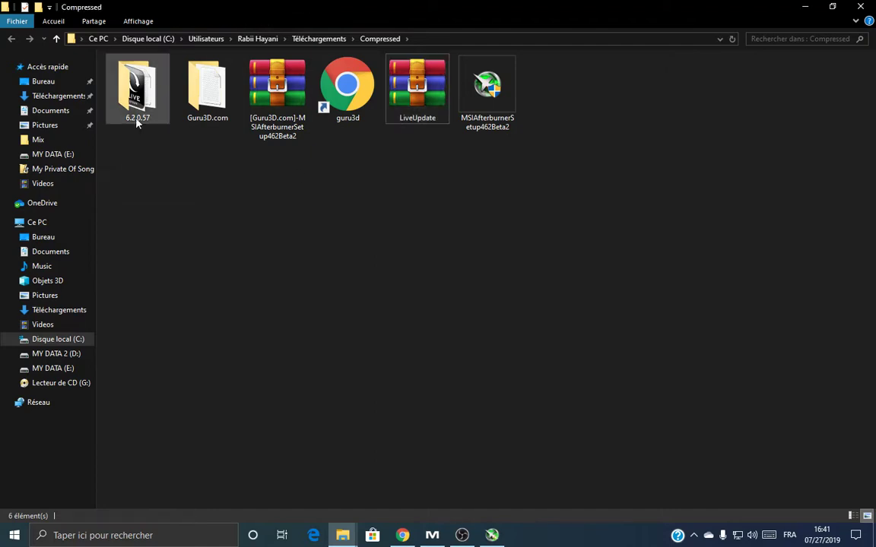
# Step: Run the Live Update 6 installer from the extracted 6.2.0.57 folder as administrator
pyautogui.doubleClick(136, 107)
pyautogui.click(145, 76)
pyautogui.rightClick(134, 72)
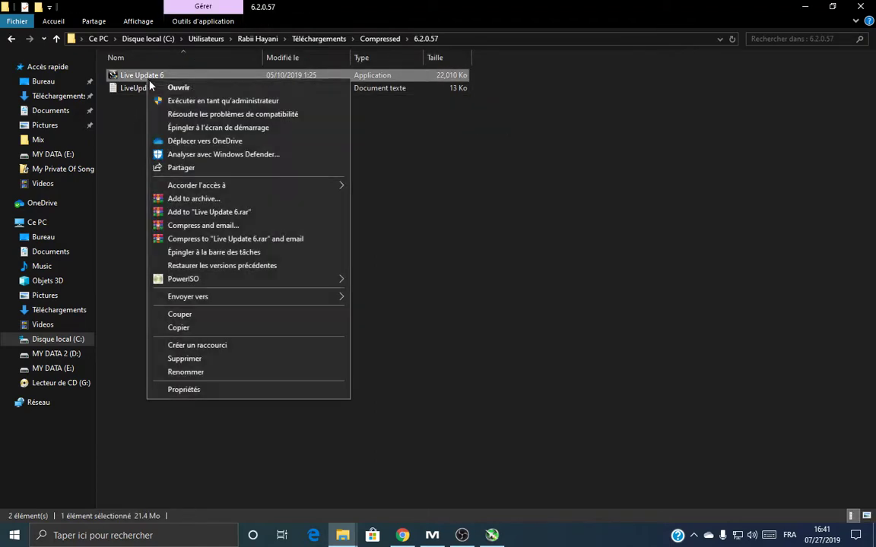
pyautogui.click(171, 92)
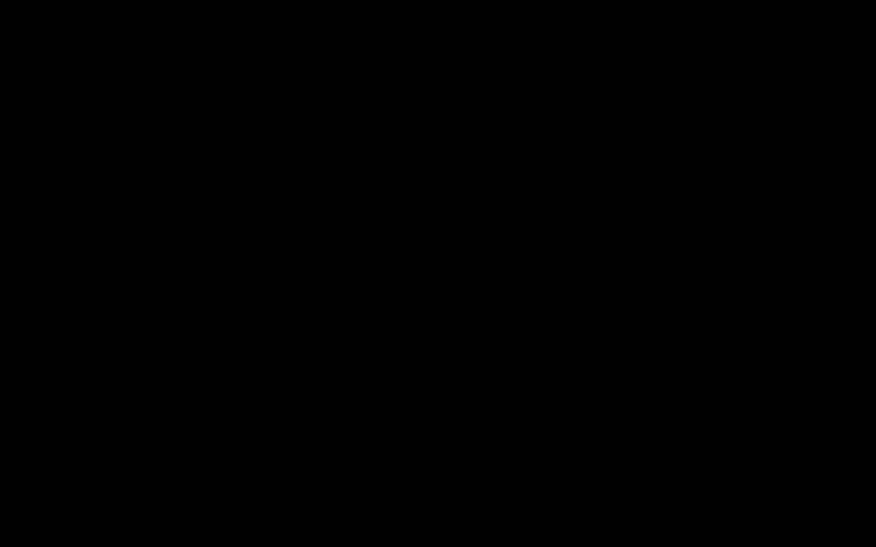
# Step: Review the available setup languages and confirm Français for the Live Update installer
pyautogui.click(463, 272)
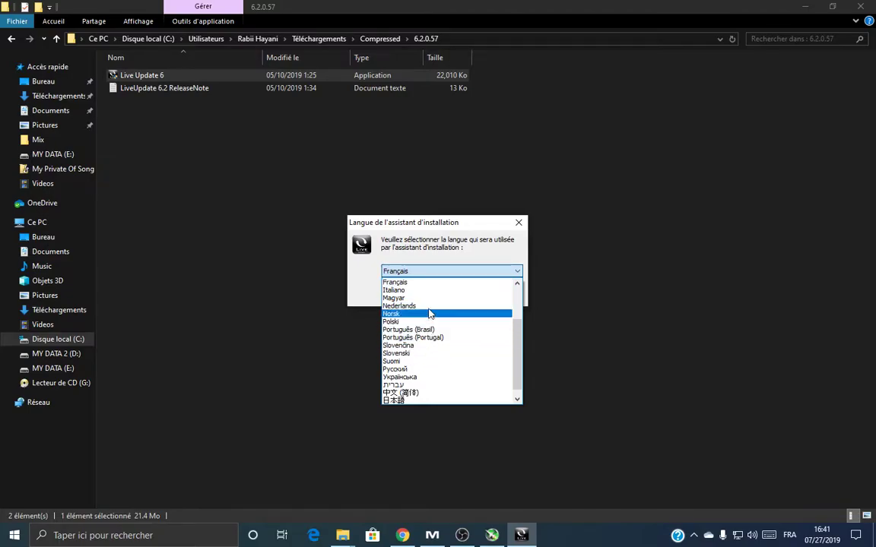
pyautogui.click(433, 283)
pyautogui.click(435, 275)
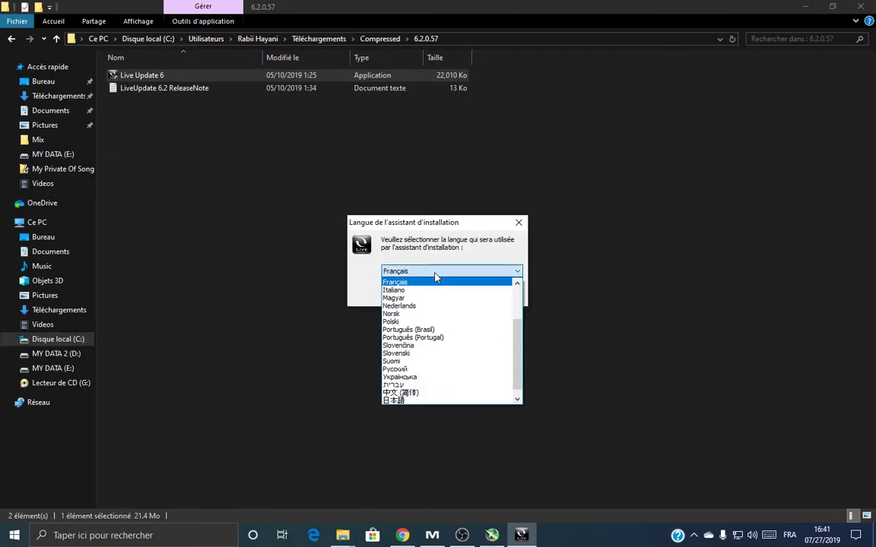
pyautogui.click(435, 277)
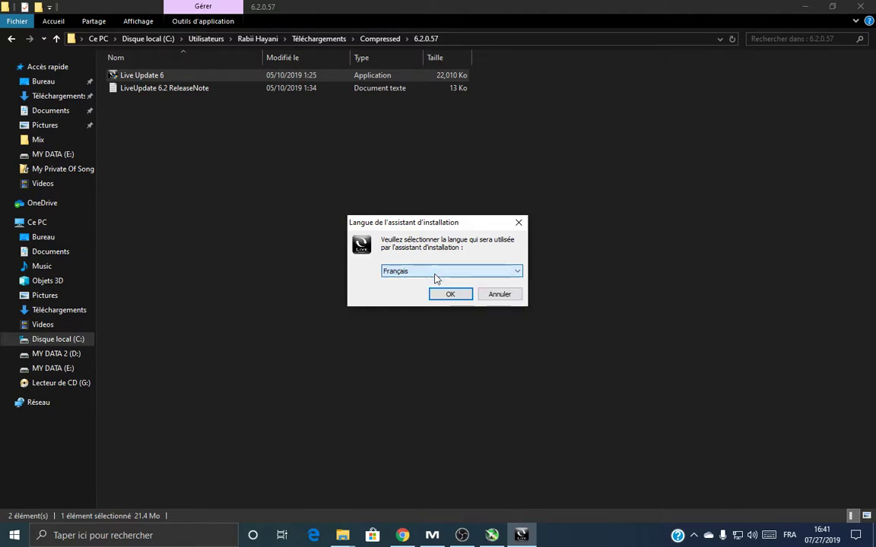
pyautogui.click(446, 299)
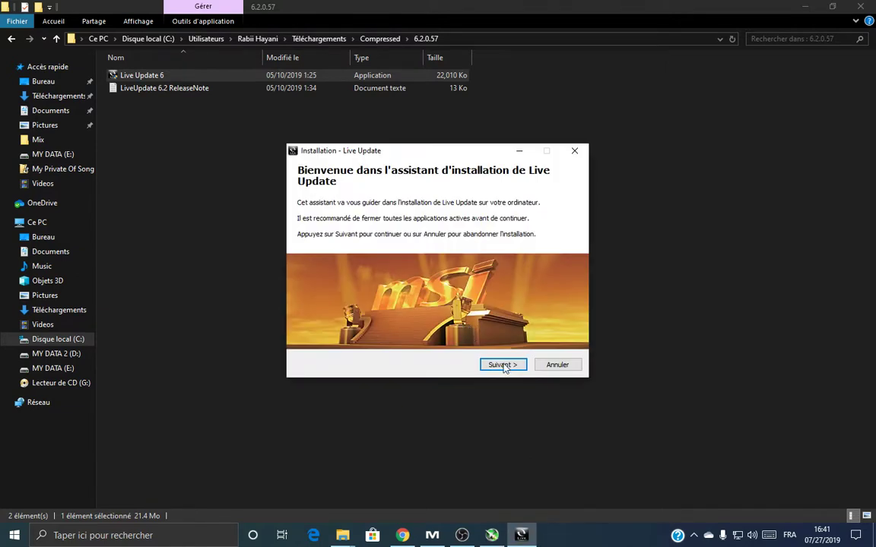
# Step: Install Live Update into C:\Program Files (x86)\MSI\Live Update with a desktop icon
pyautogui.click(502, 365)
pyautogui.click(448, 328)
pyautogui.click(503, 365)
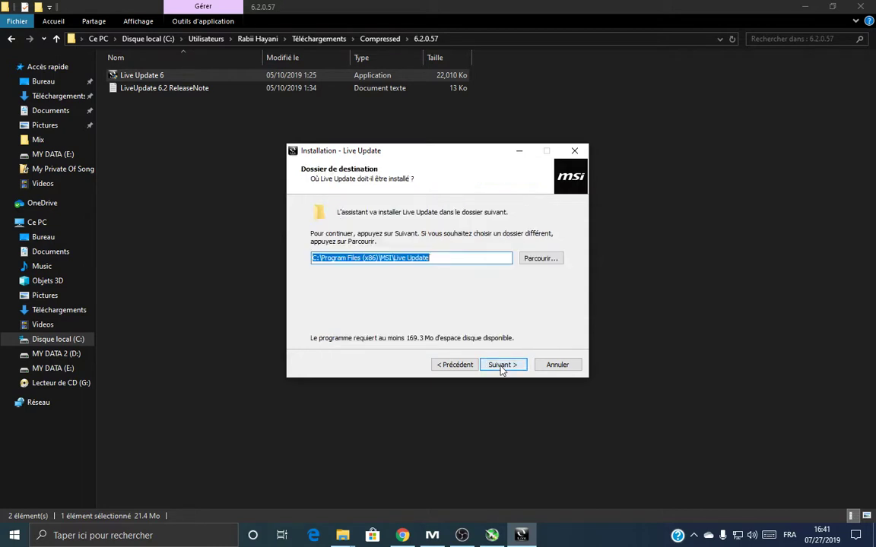
pyautogui.click(503, 364)
pyautogui.click(501, 364)
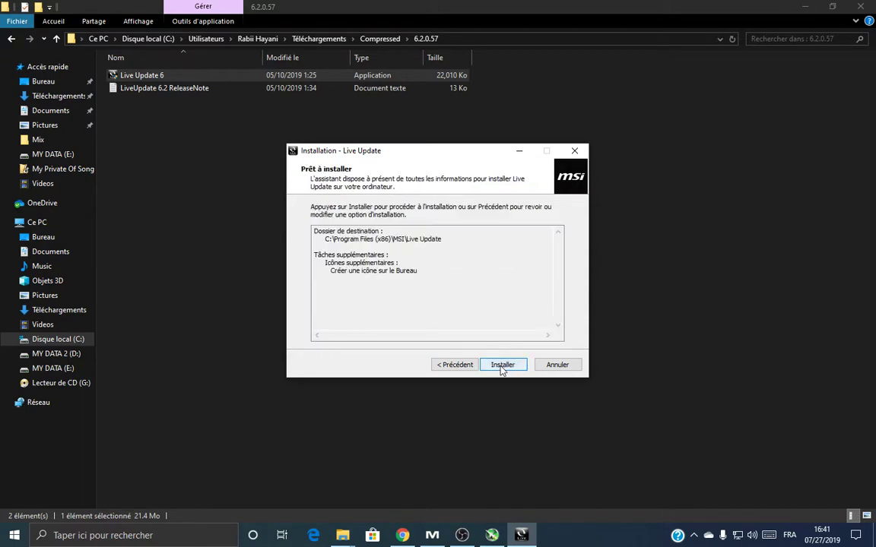
pyautogui.click(502, 365)
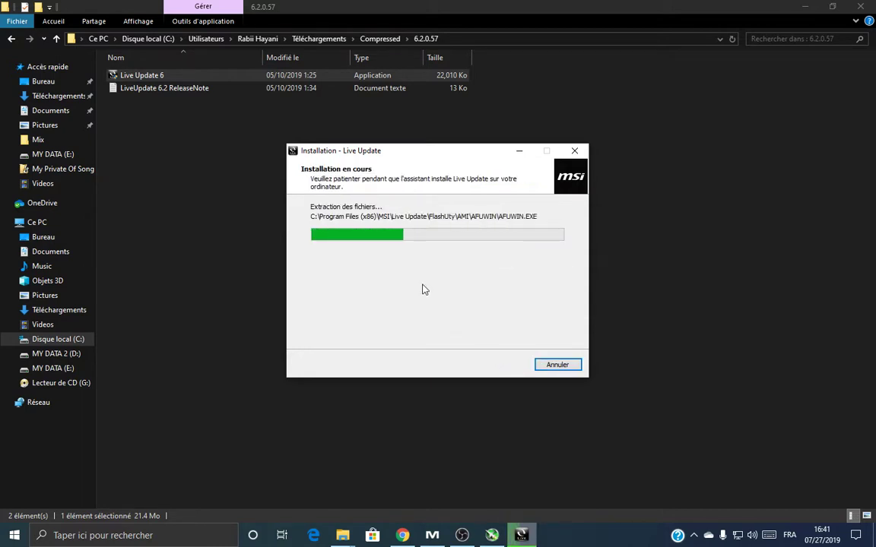
# Step: Leave the 6.2.0.57 folder and finish the Live Update setup, launching the program without subscribing to the MSI newsletter
pyautogui.click(12, 38)
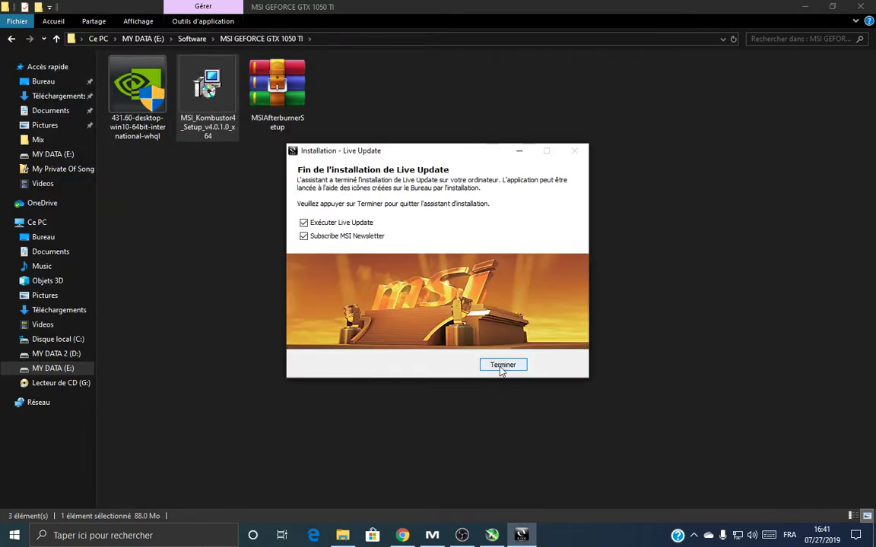
pyautogui.click(343, 238)
pyautogui.click(502, 364)
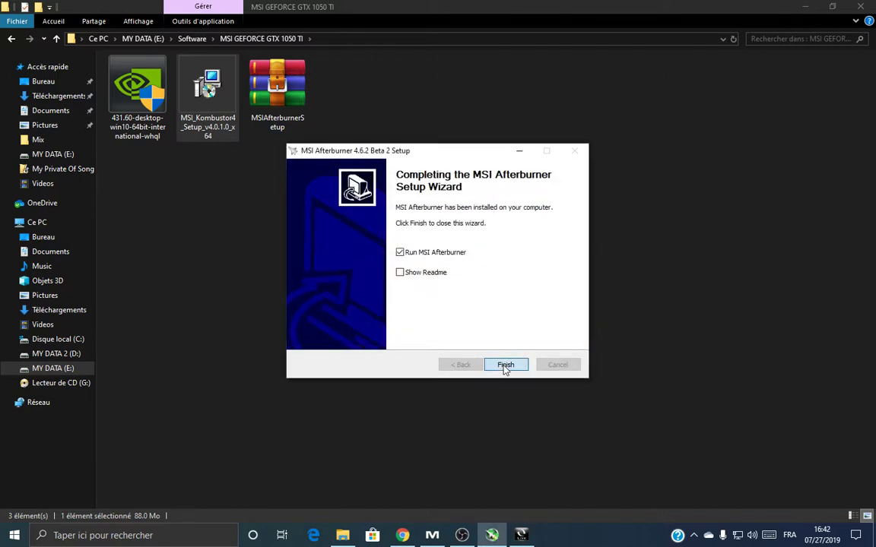
# Step: Finish the MSI Afterburner setup with the program launched, restore its window and move it clear of the installer files
pyautogui.click(506, 365)
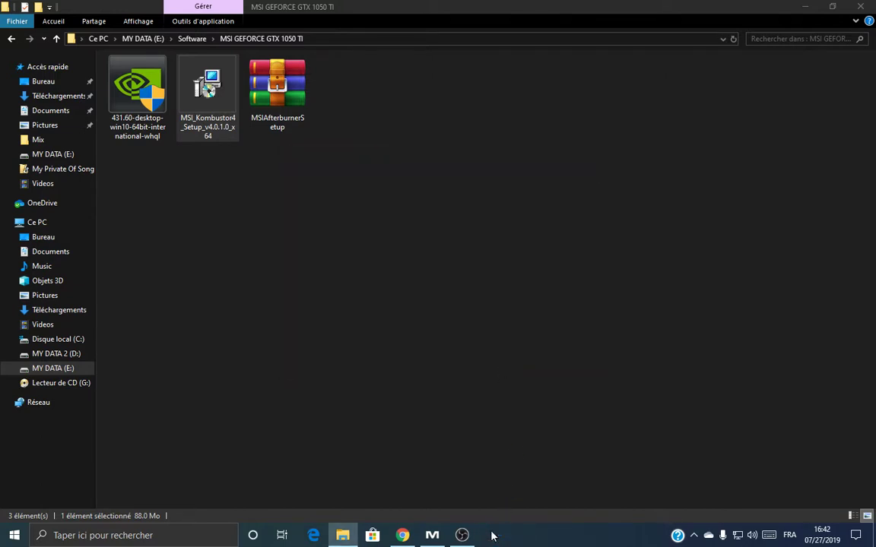
pyautogui.click(508, 338)
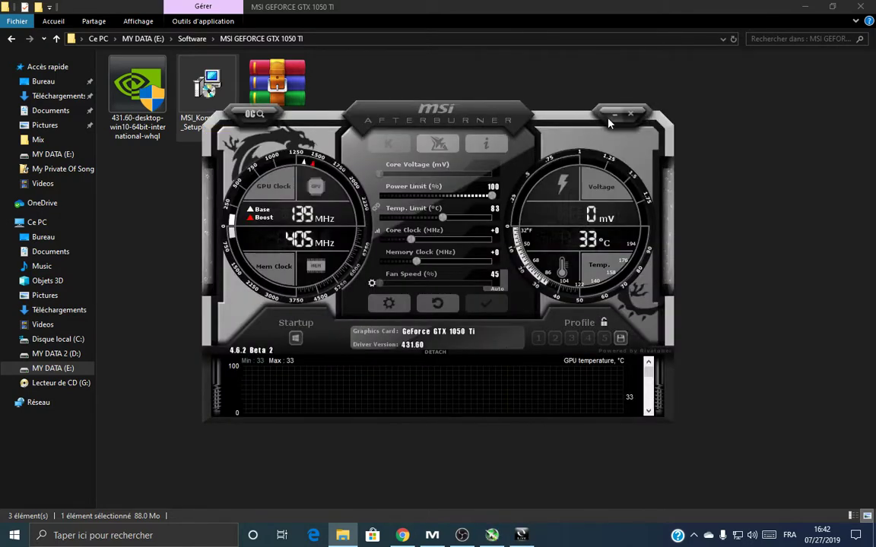
pyautogui.click(609, 119)
pyautogui.click(507, 336)
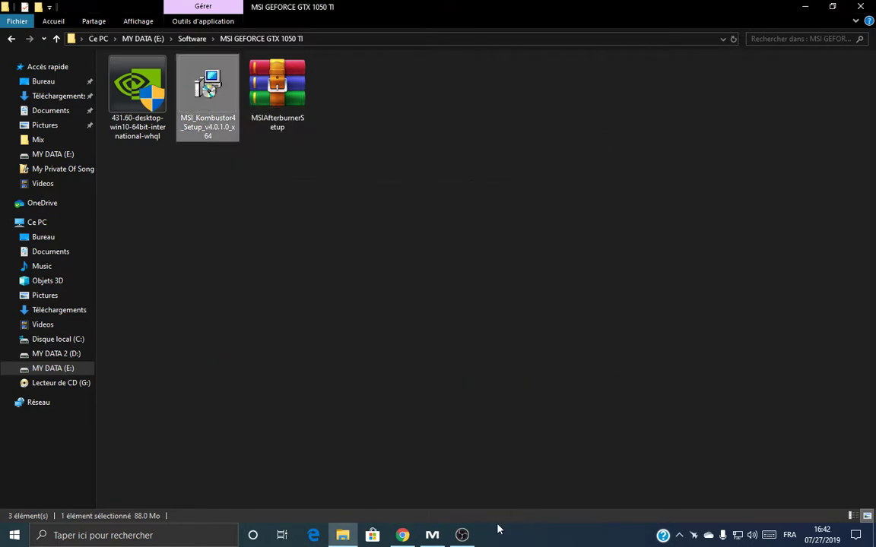
pyautogui.click(695, 539)
pyautogui.click(693, 530)
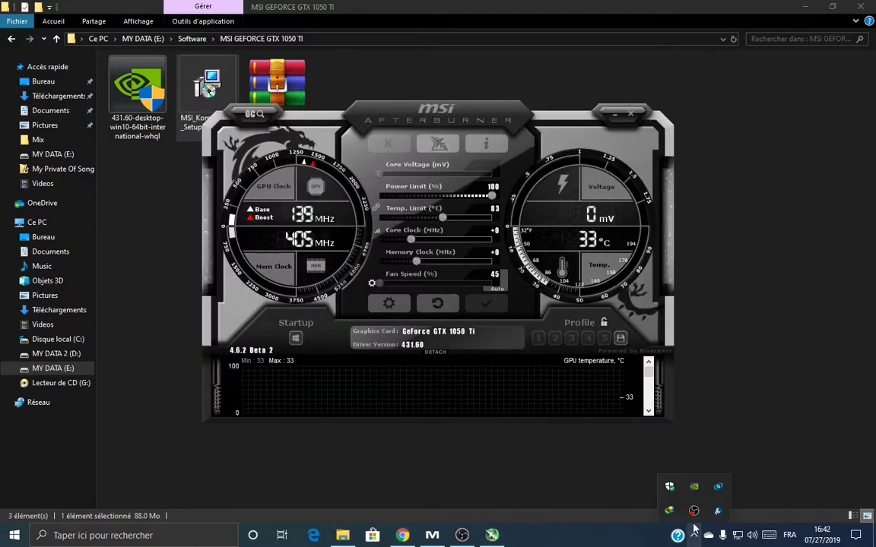
pyautogui.moveTo(372, 112); pyautogui.dragTo(437, 144)
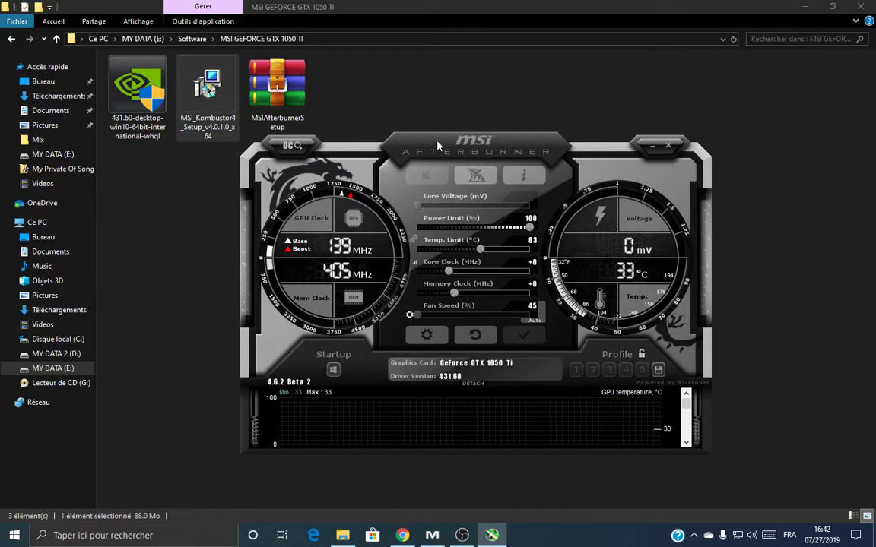
pyautogui.moveTo(425, 145); pyautogui.dragTo(516, 166)
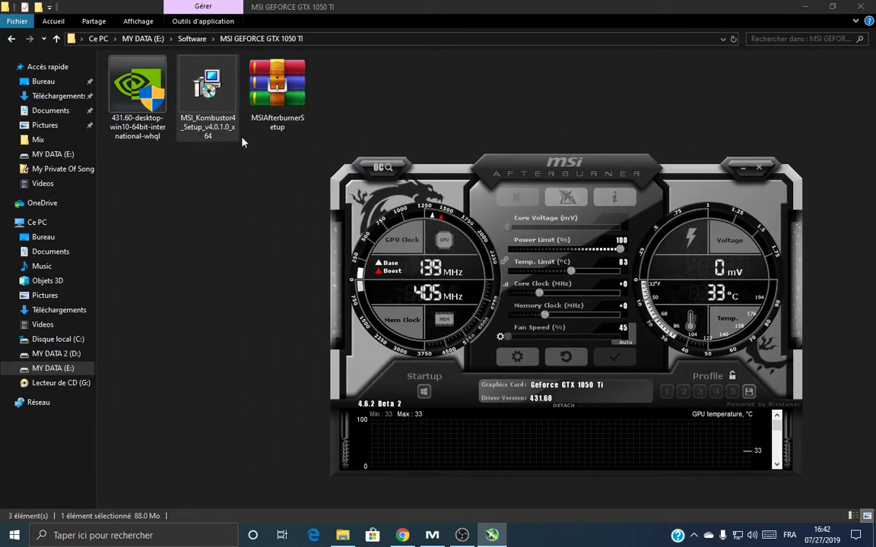
# Step: Run MSI_Kombustor4_Setup_v4.0.1.0_x64, accept the license and install into C:\Program Files\Geeks3D\MSI Kombustor 4 x64 with desktop and Quick Launch shortcuts
pyautogui.rightClick(204, 101)
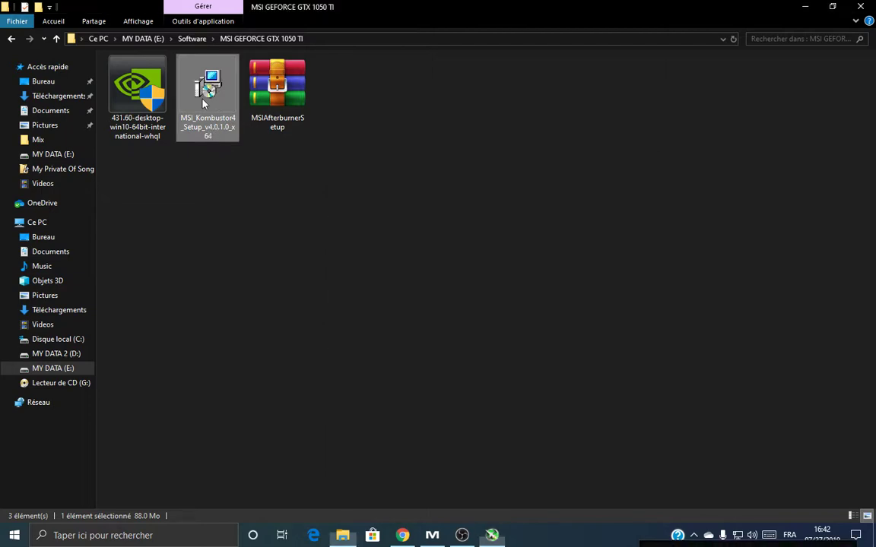
pyautogui.click(232, 123)
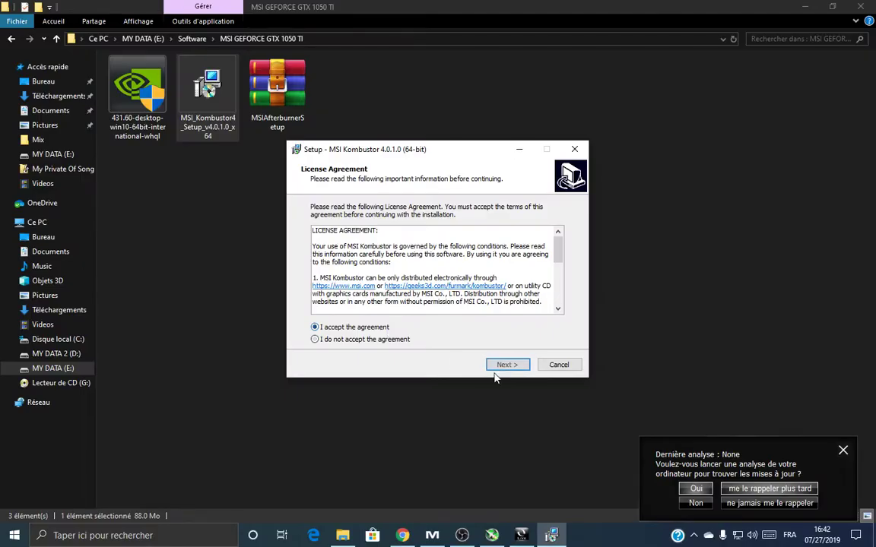
pyautogui.click(507, 365)
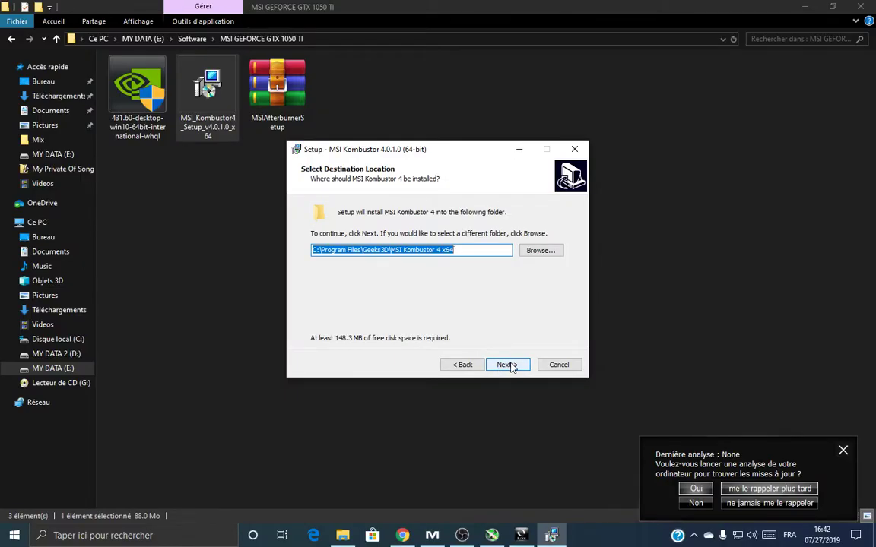
pyautogui.click(509, 365)
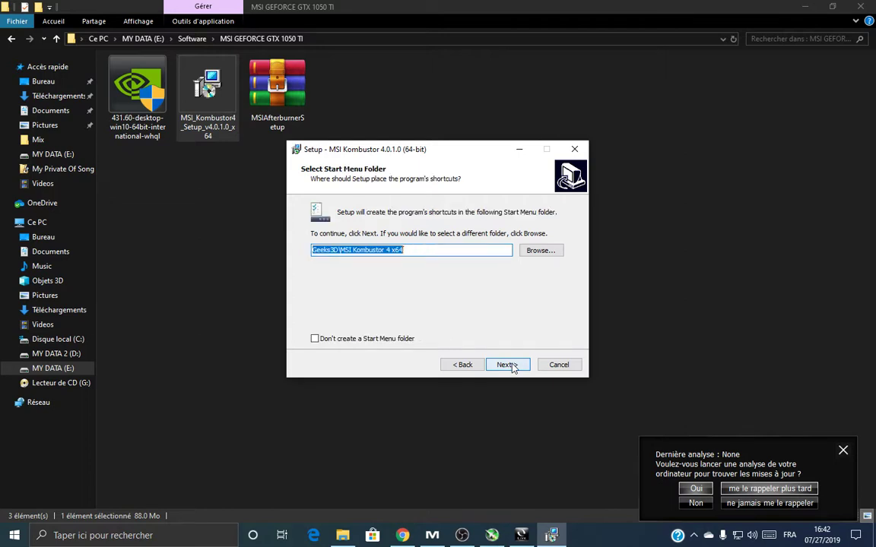
pyautogui.click(508, 365)
pyautogui.click(510, 365)
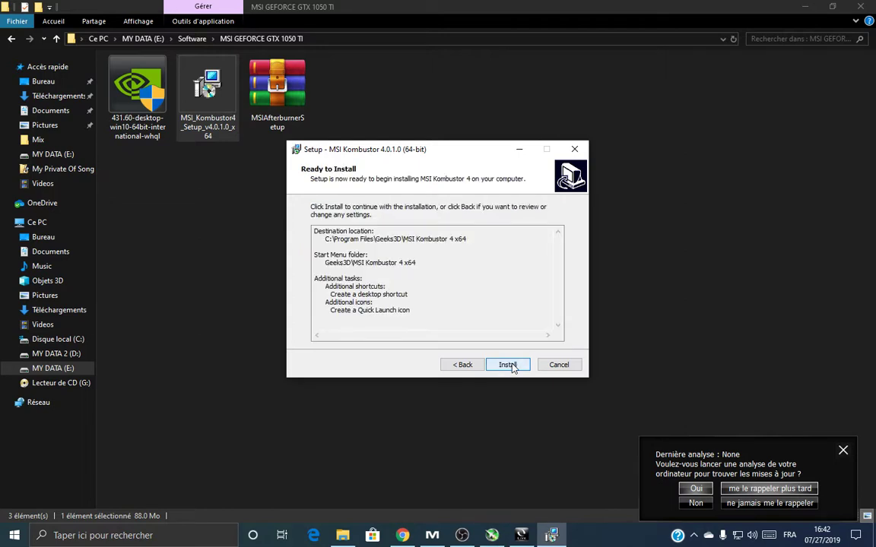
pyautogui.click(509, 366)
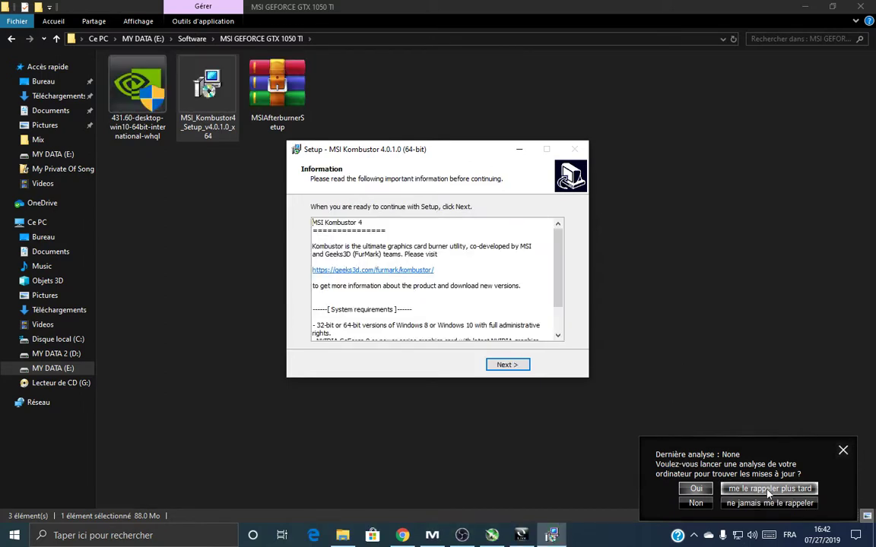
# Step: Finish the Kombustor setup with MSI Kombustor 4 launched, and close the installer folder and browser windows
pyautogui.click(508, 365)
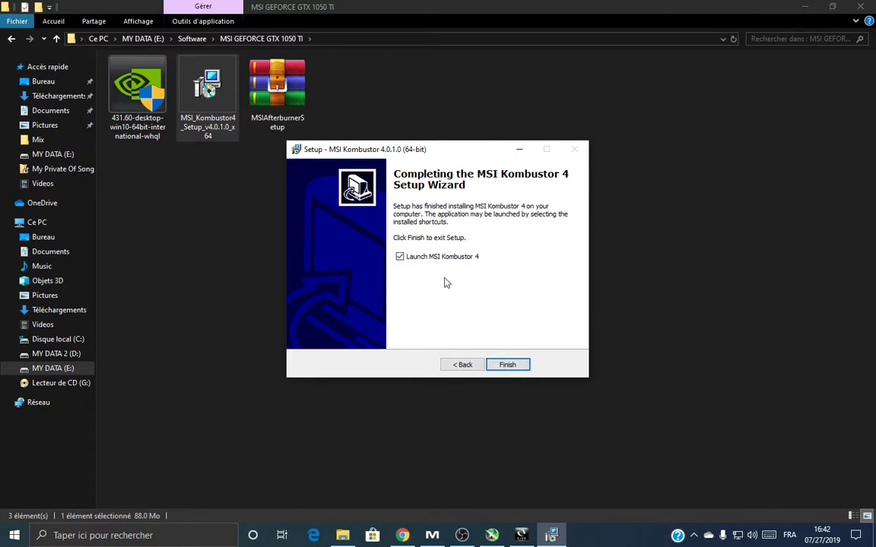
pyautogui.click(431, 262)
pyautogui.click(504, 365)
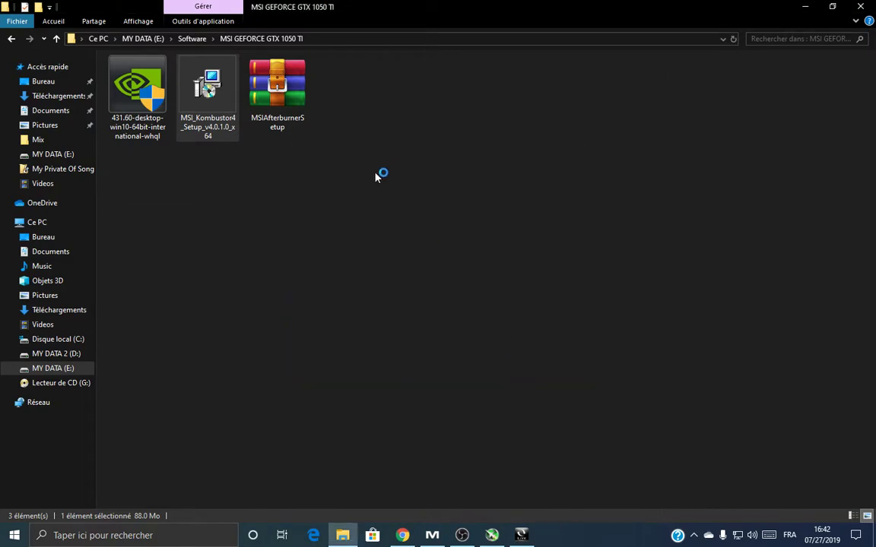
pyautogui.click(860, 6)
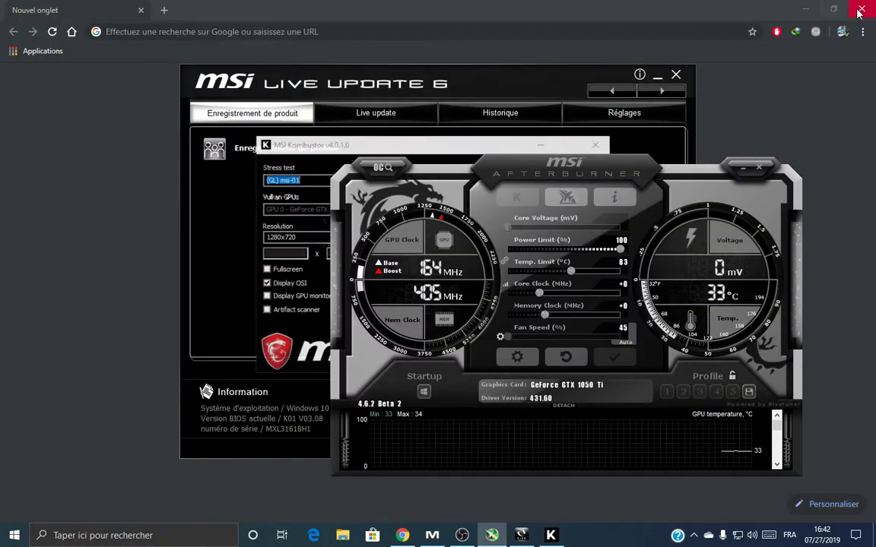
pyautogui.click(861, 9)
# Step: Minimize the Kombustor and Live Update 6 windows and place the Afterburner window near the middle of the desktop
pyautogui.moveTo(423, 76); pyautogui.dragTo(335, 86)
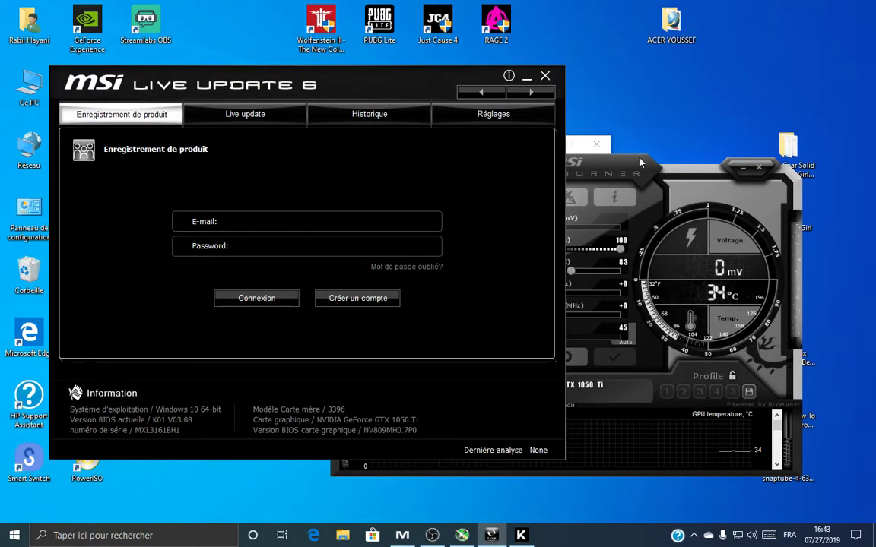
pyautogui.click(569, 150)
pyautogui.moveTo(430, 147); pyautogui.dragTo(283, 108)
pyautogui.click(572, 162)
pyautogui.moveTo(572, 161); pyautogui.dragTo(489, 160)
pyautogui.click(391, 105)
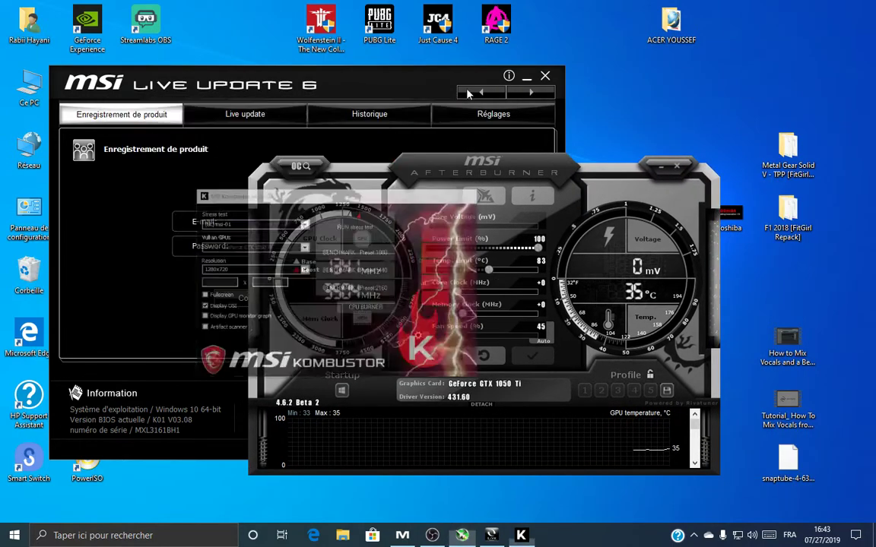
pyautogui.click(527, 76)
pyautogui.moveTo(487, 150); pyautogui.dragTo(437, 123)
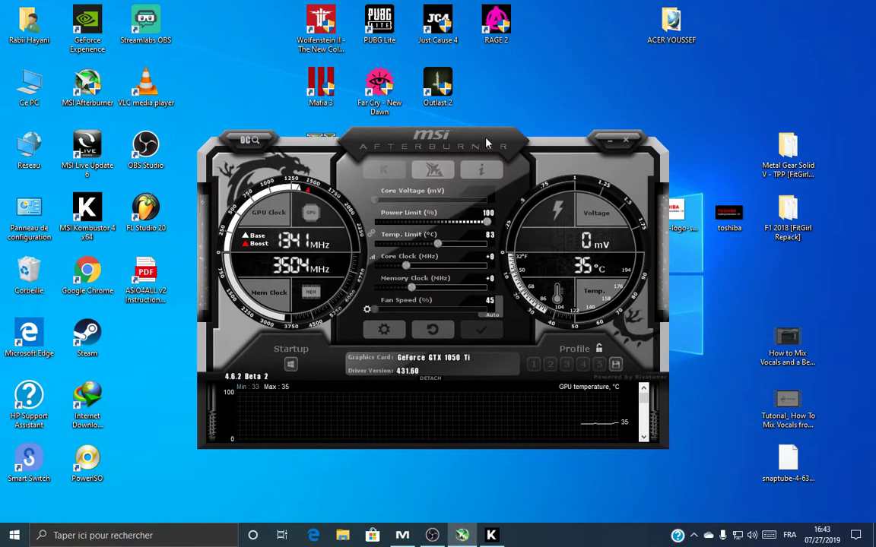
pyautogui.moveTo(492, 142); pyautogui.dragTo(492, 145)
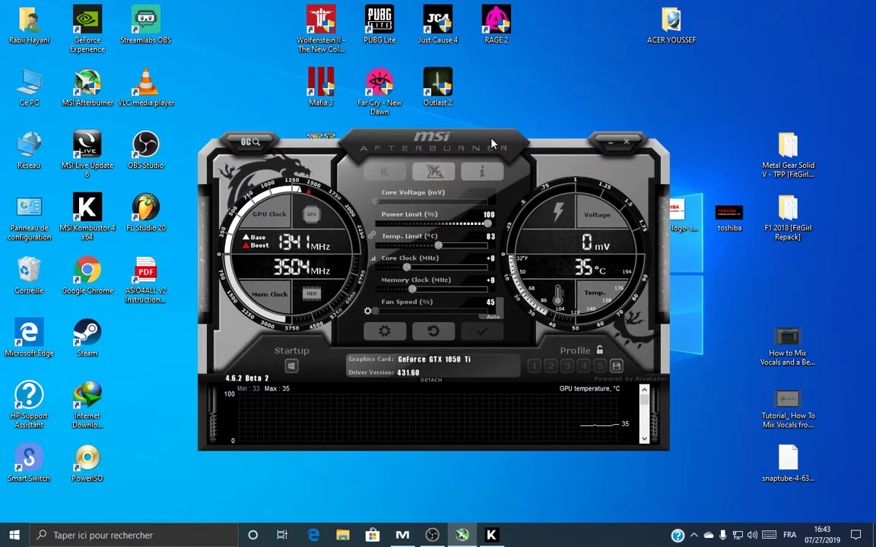
# Step: Set Afterburner to start minimized with Windows and choose the reference design voltage control mode in its general properties
pyautogui.click(389, 335)
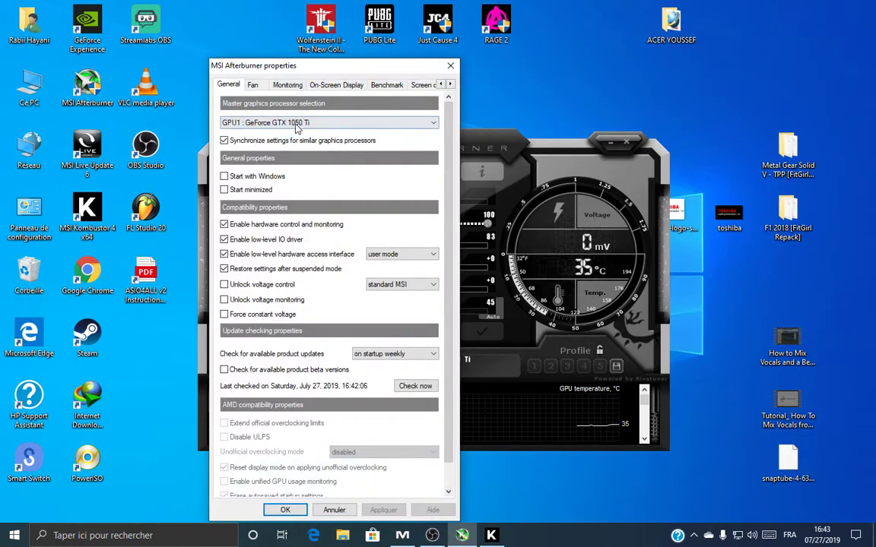
pyautogui.click(225, 177)
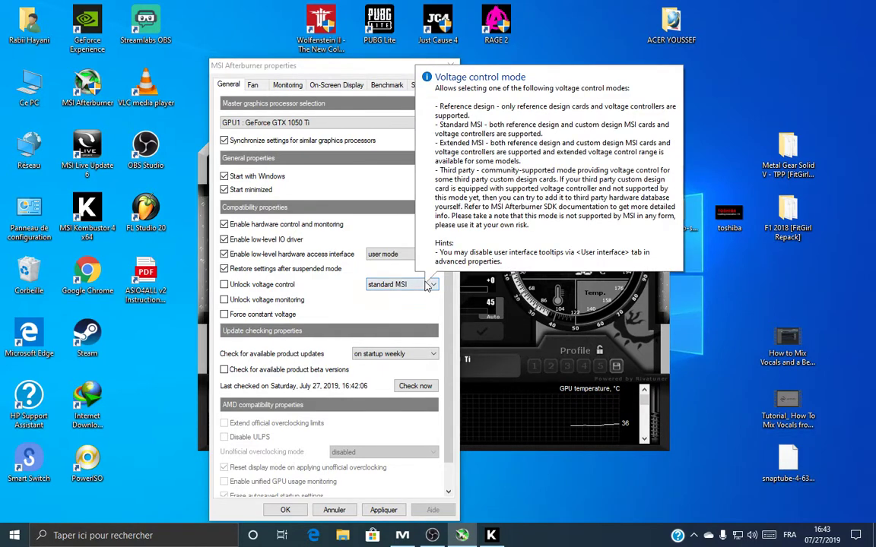
pyautogui.click(433, 286)
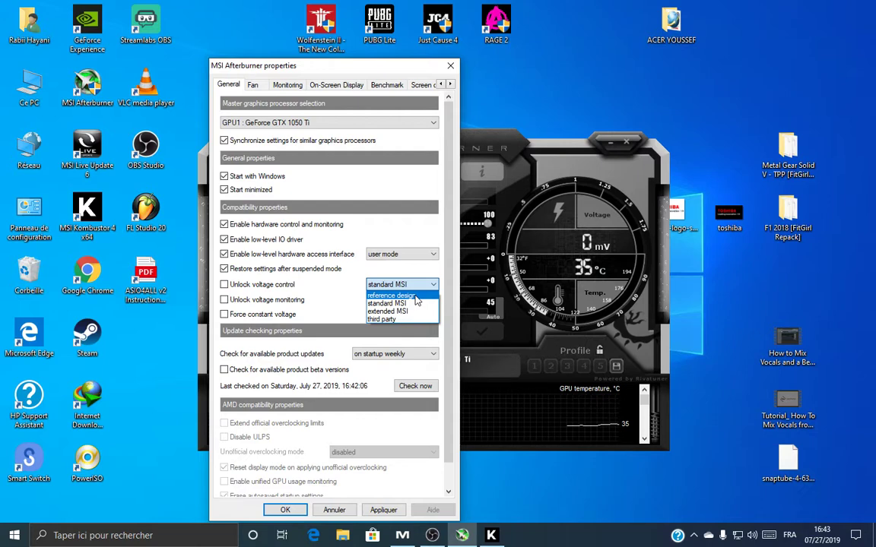
pyautogui.click(411, 296)
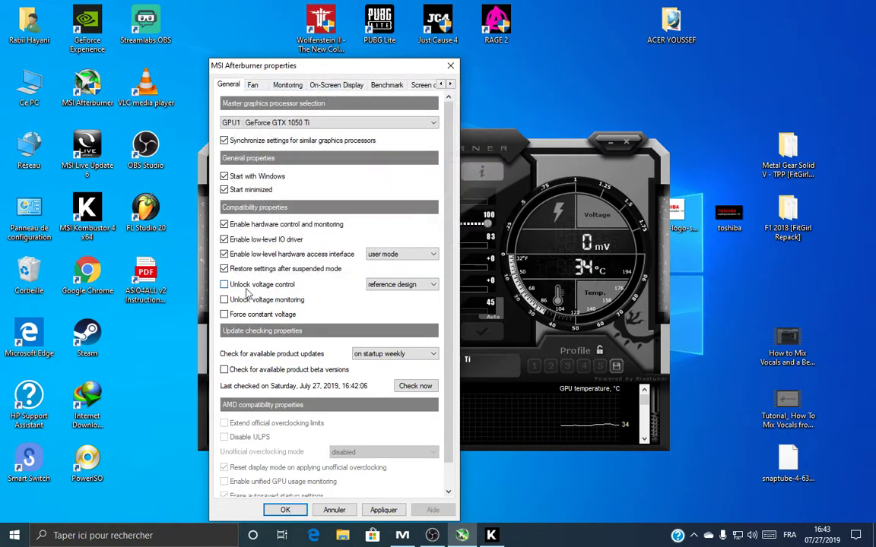
# Step: Unlock voltage control and voltage monitoring, apply the changes, restart Afterburner and bring its window back
pyautogui.moveTo(246, 293)
pyautogui.click(234, 303)
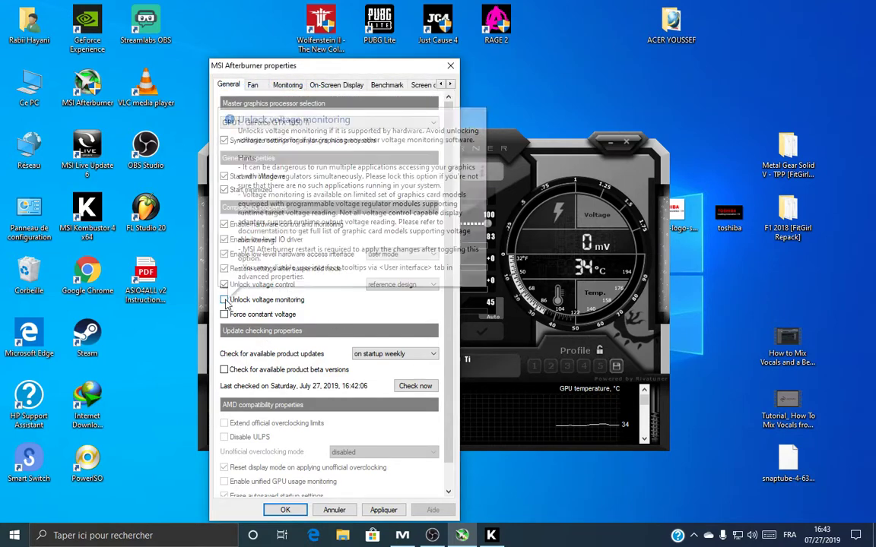
pyautogui.click(385, 510)
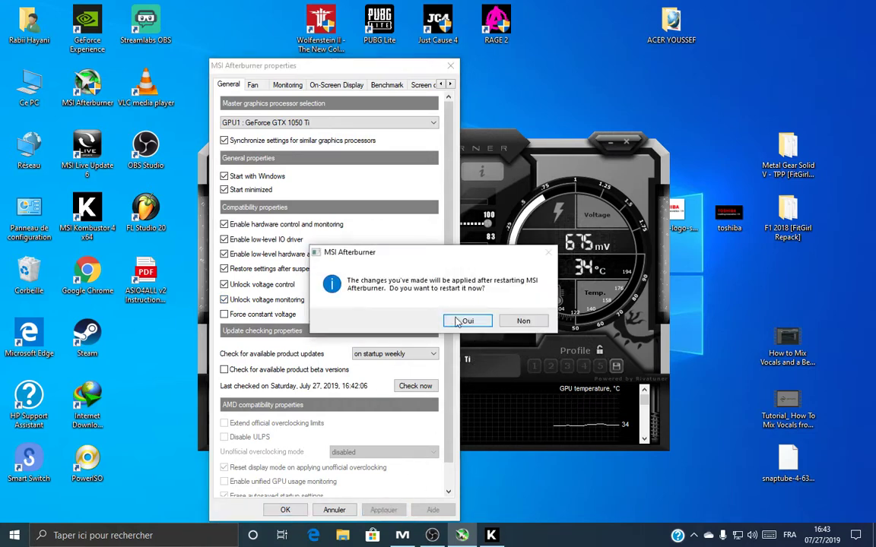
pyautogui.click(464, 322)
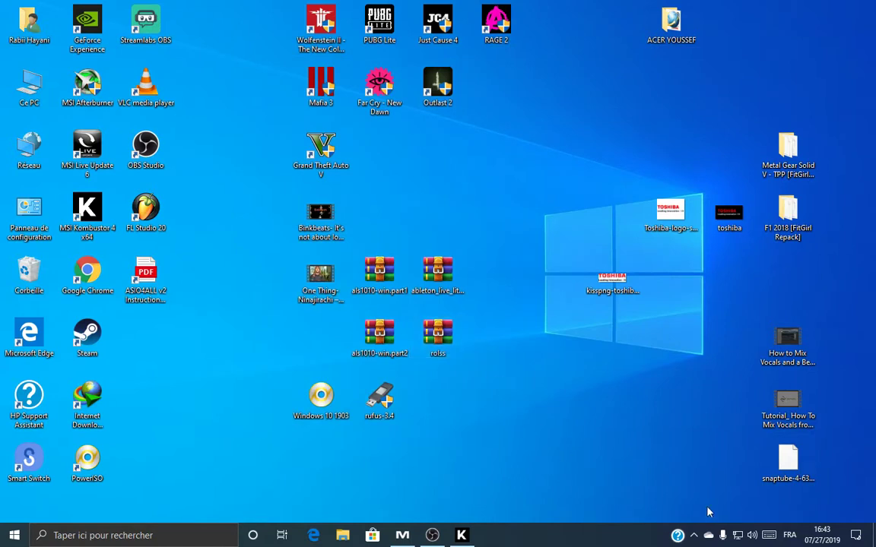
pyautogui.click(694, 535)
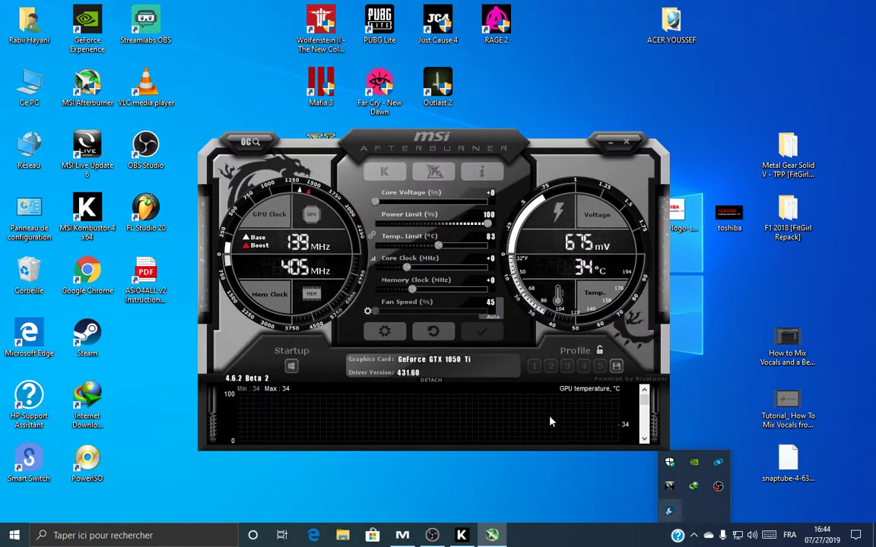
# Step: Enable and apply user defined software automatic fan control in Afterburner's properties, and move the dialog beside the main window
pyautogui.click(385, 333)
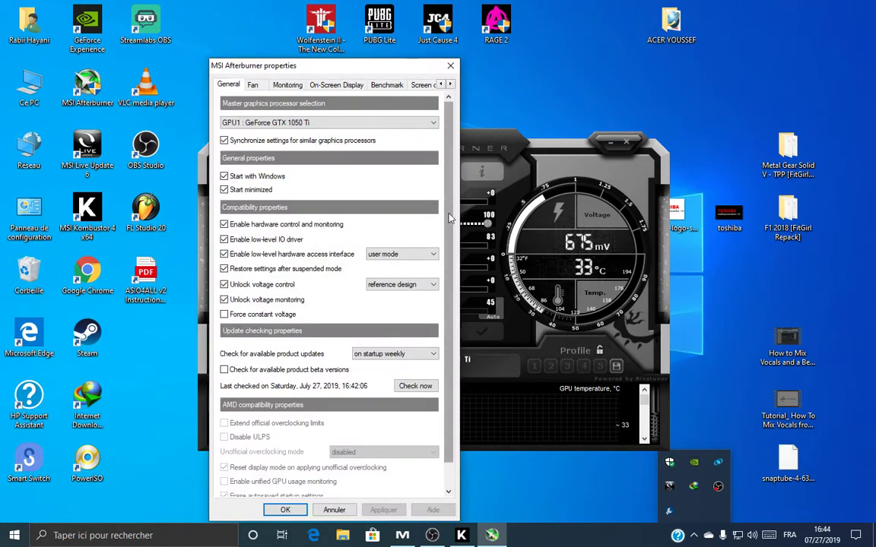
pyautogui.scroll(-1, 410, 254)
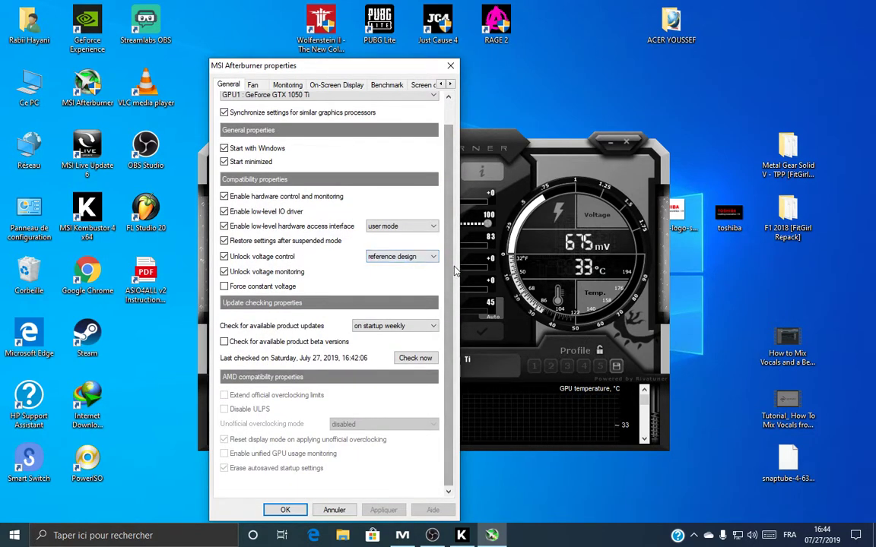
pyautogui.scroll(1, 411, 251)
pyautogui.click(255, 86)
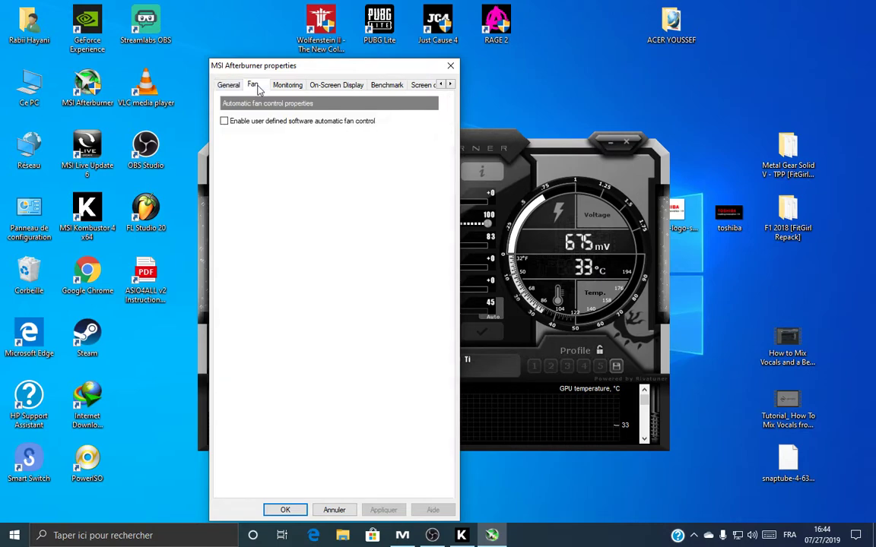
pyautogui.moveTo(332, 71); pyautogui.dragTo(352, 44)
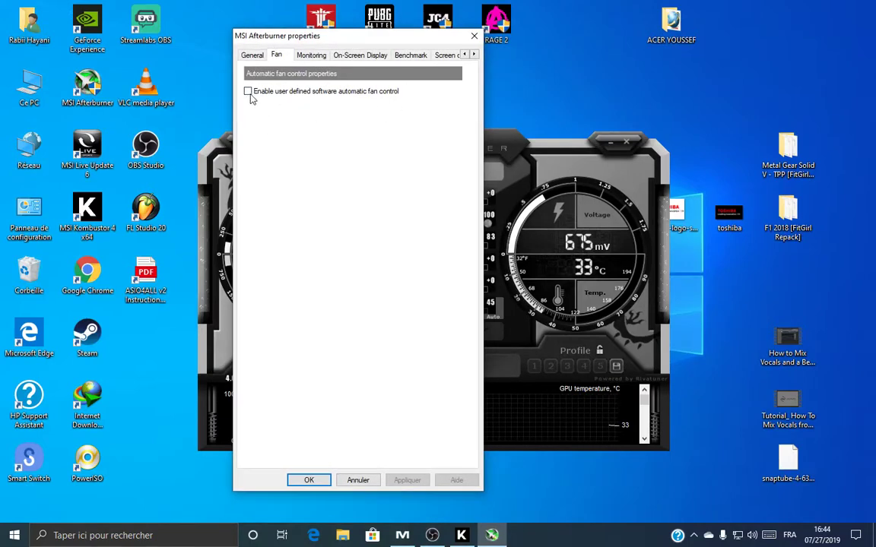
pyautogui.moveTo(251, 98)
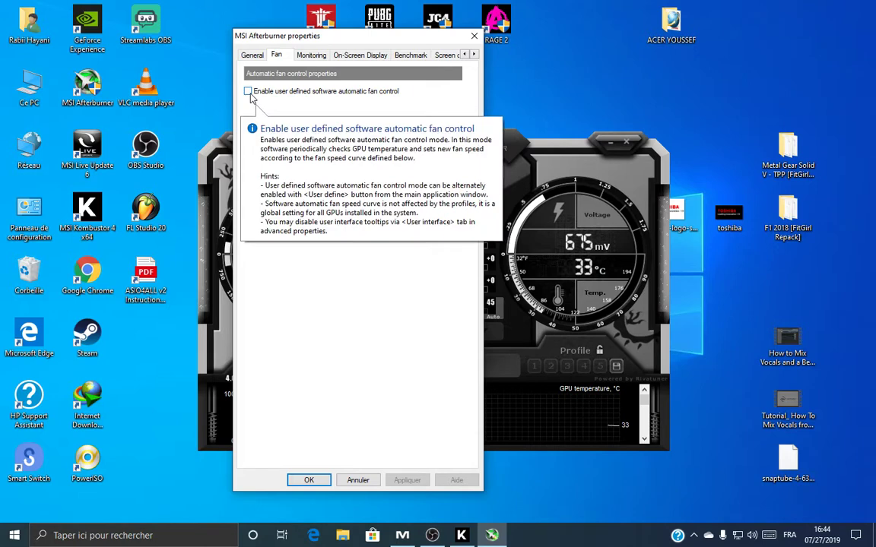
pyautogui.click(248, 92)
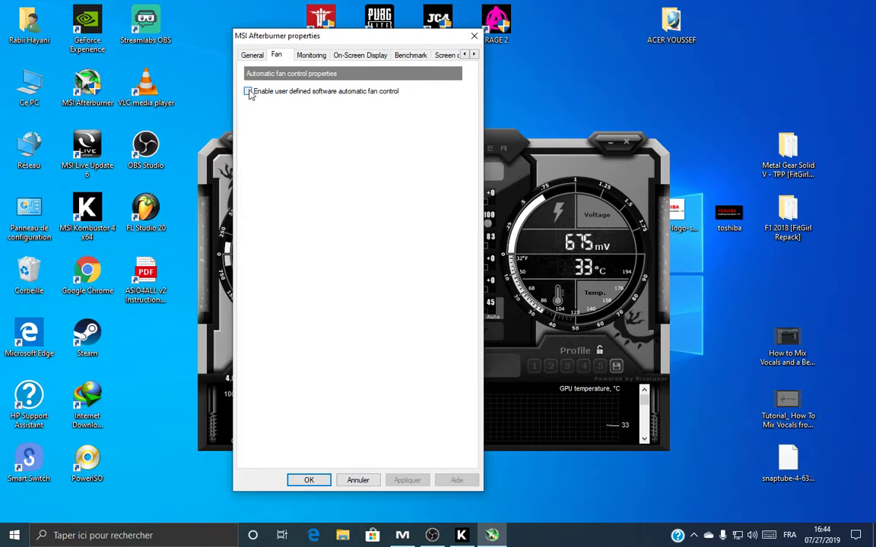
pyautogui.click(410, 480)
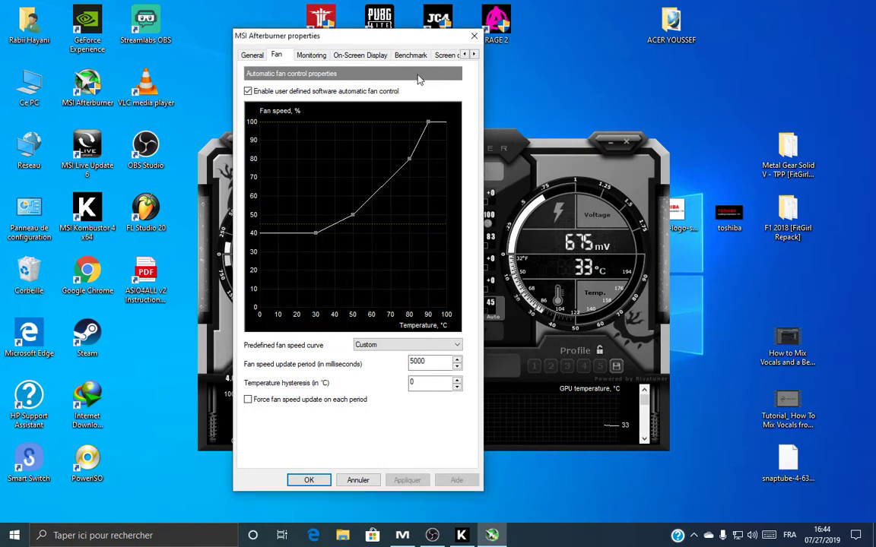
pyautogui.moveTo(359, 37); pyautogui.dragTo(206, 33)
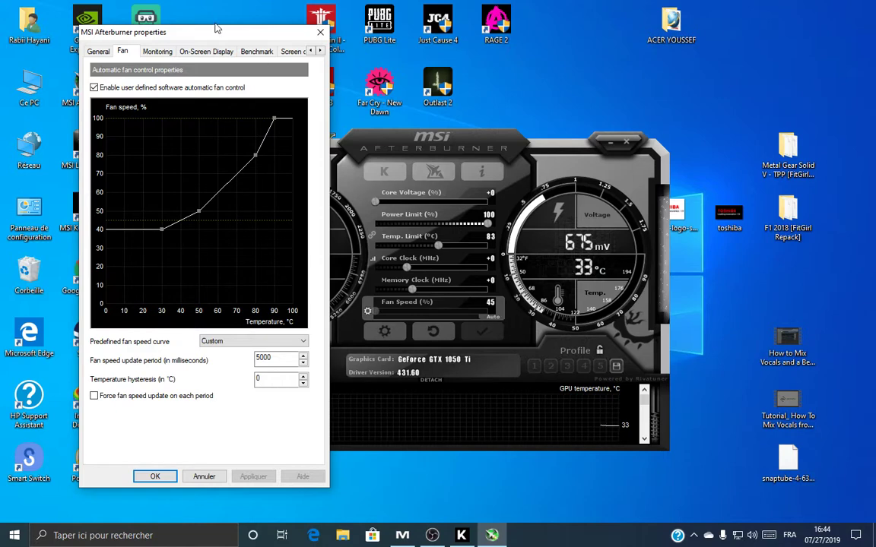
# Step: Move the properties dialog over the main Afterburner window, and enable and apply forced fan speed updates on each period
pyautogui.moveTo(197, 32); pyautogui.dragTo(384, 46)
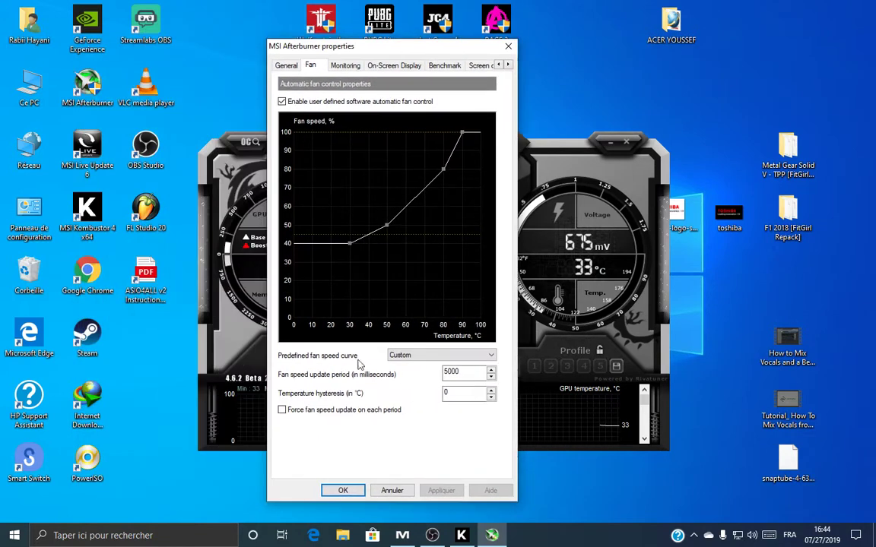
pyautogui.click(328, 414)
pyautogui.click(441, 492)
# Step: In the hardware monitoring properties, show the GPU temperature and GPU usage graphs in the On-Screen Display
pyautogui.click(345, 67)
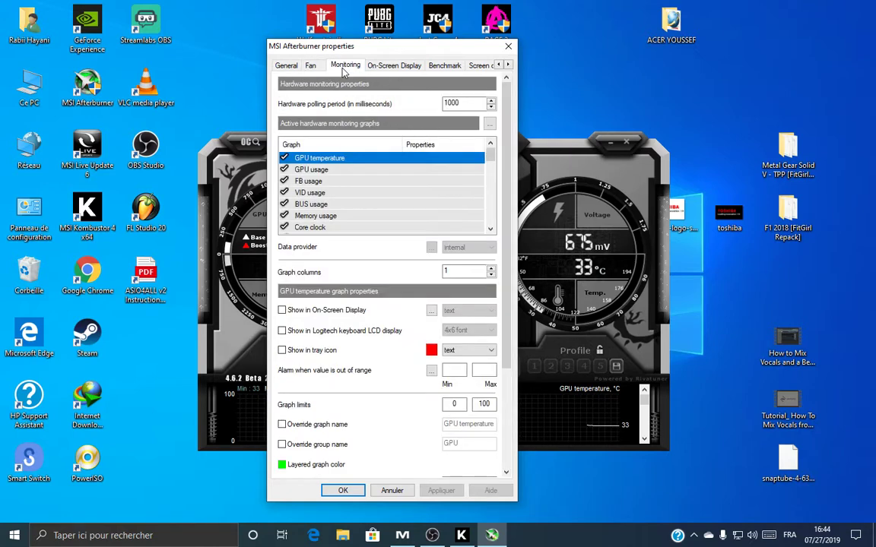
pyautogui.scroll(-3, 502, 276)
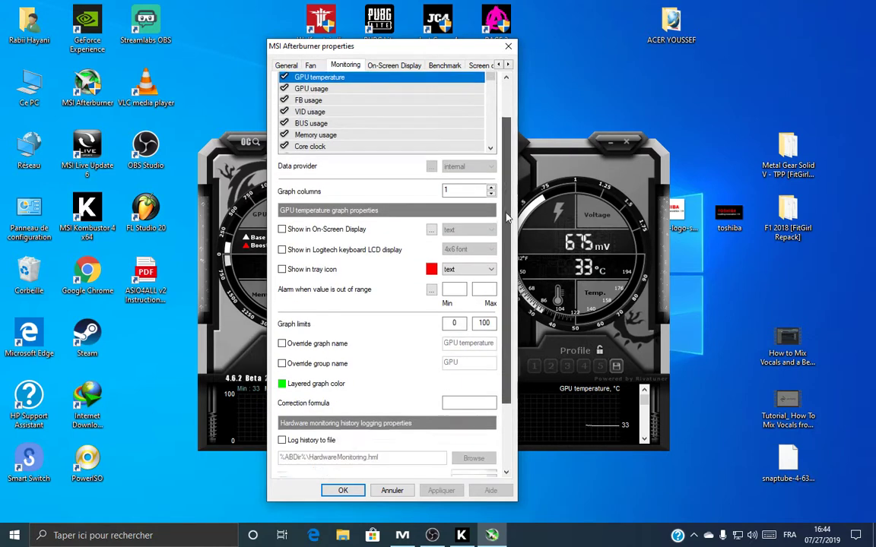
pyautogui.scroll(3, 502, 276)
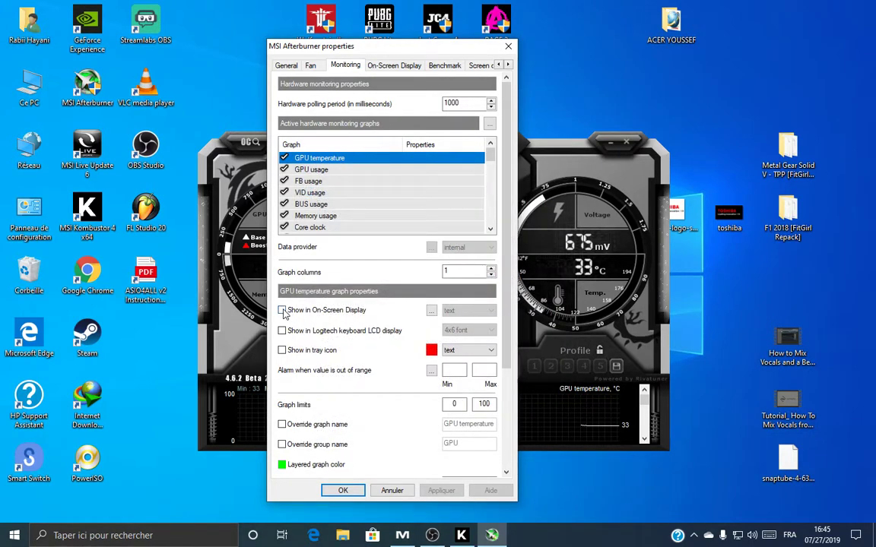
pyautogui.click(282, 311)
pyautogui.click(323, 170)
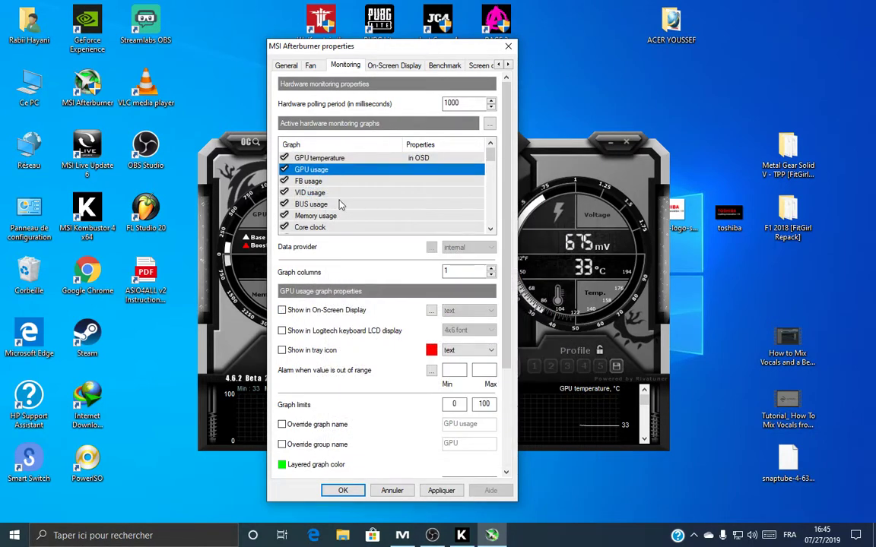
pyautogui.click(282, 311)
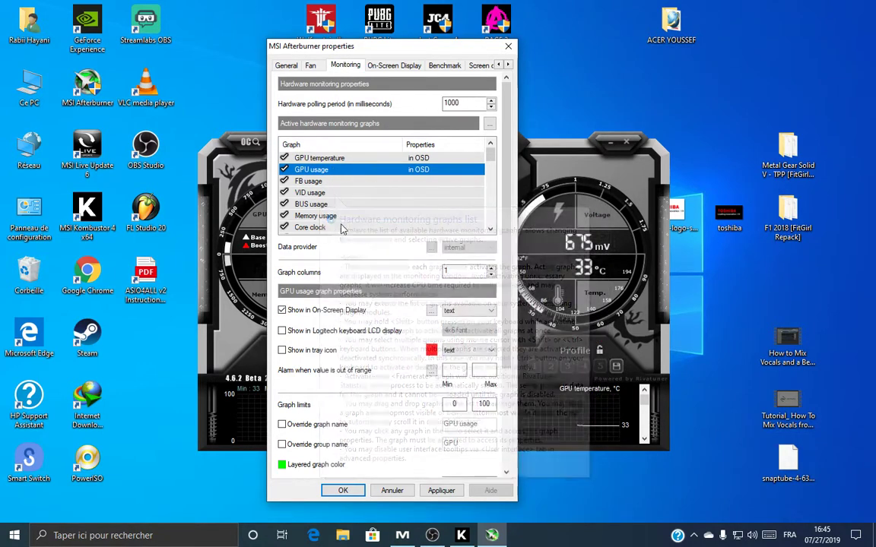
# Step: Show the Memory usage and Fan speed graphs in the On-Screen Display
pyautogui.click(347, 218)
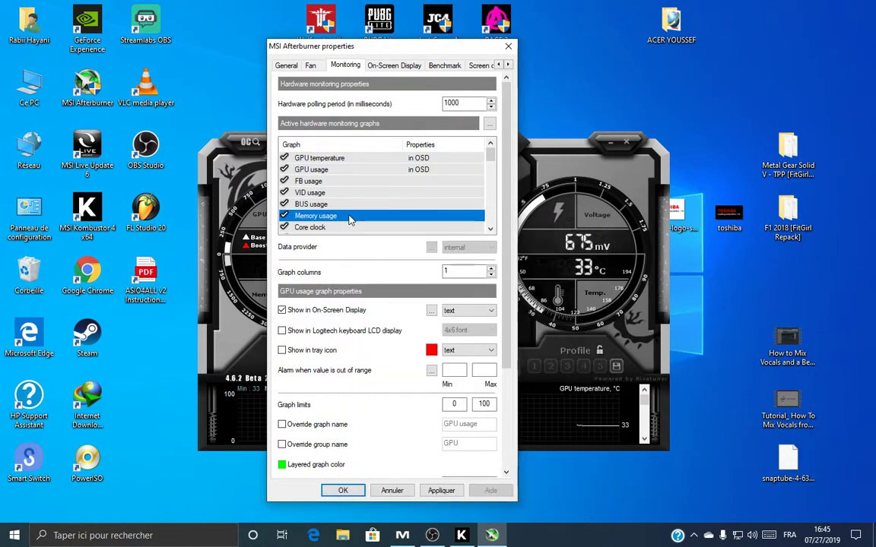
pyautogui.click(282, 310)
pyautogui.click(491, 229)
pyautogui.click(490, 229)
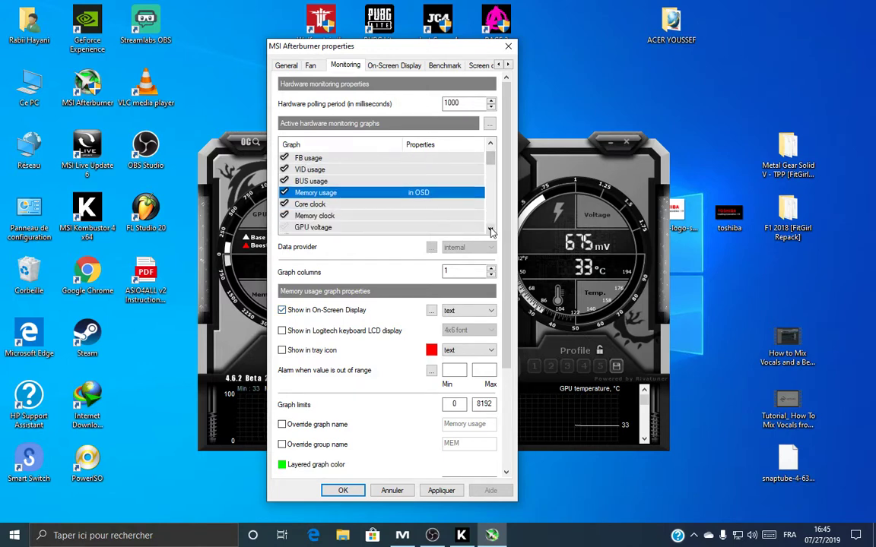
pyautogui.click(491, 230)
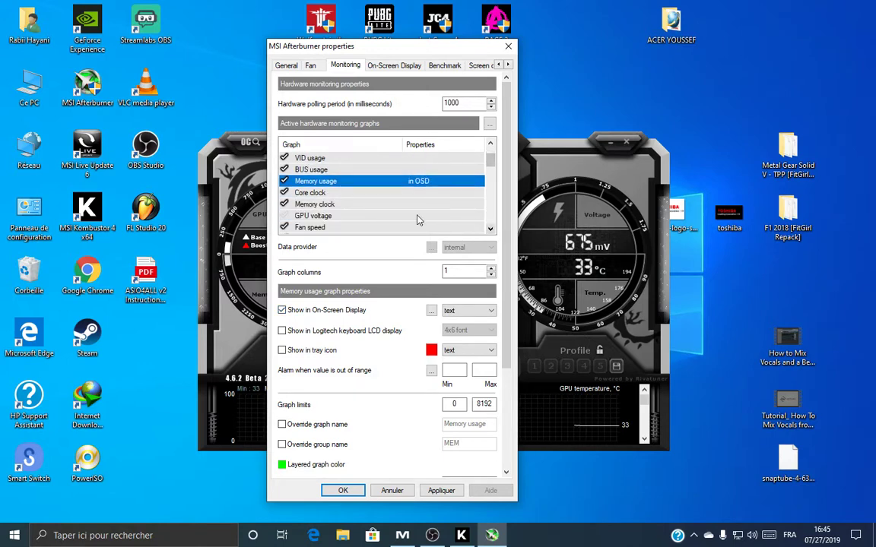
pyautogui.click(490, 230)
pyautogui.click(338, 217)
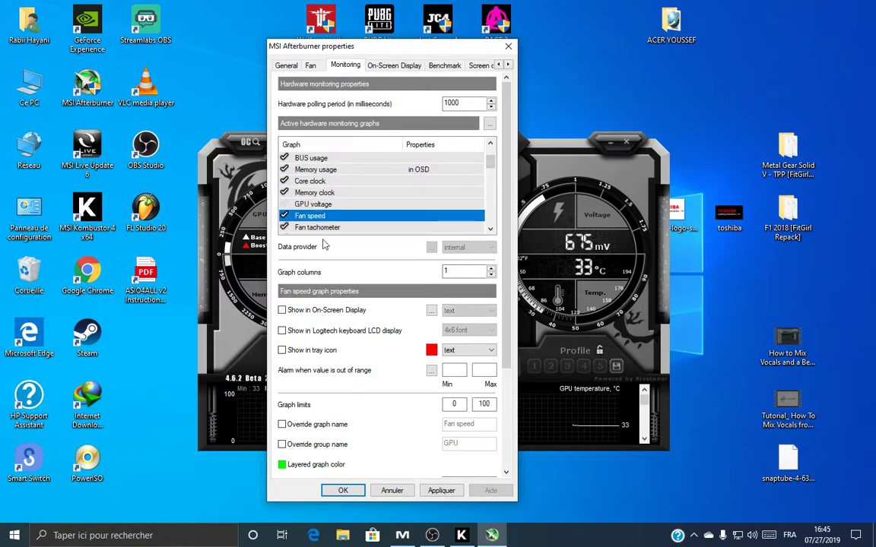
pyautogui.click(282, 310)
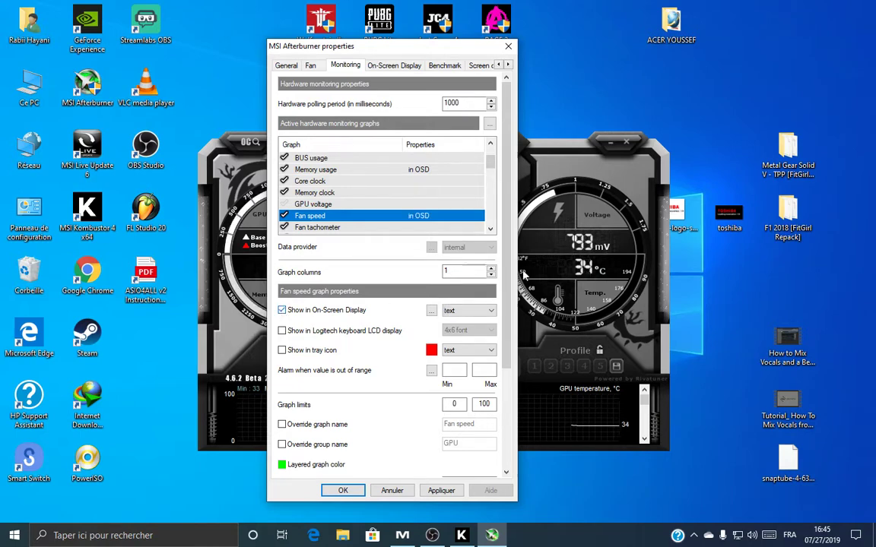
# Step: Show the overall CPU temperature graph in the On-Screen Display, leaving the individual core temperatures out
pyautogui.click(490, 230)
pyautogui.click(491, 230)
pyautogui.click(491, 230)
pyautogui.click(490, 230)
pyautogui.click(490, 230)
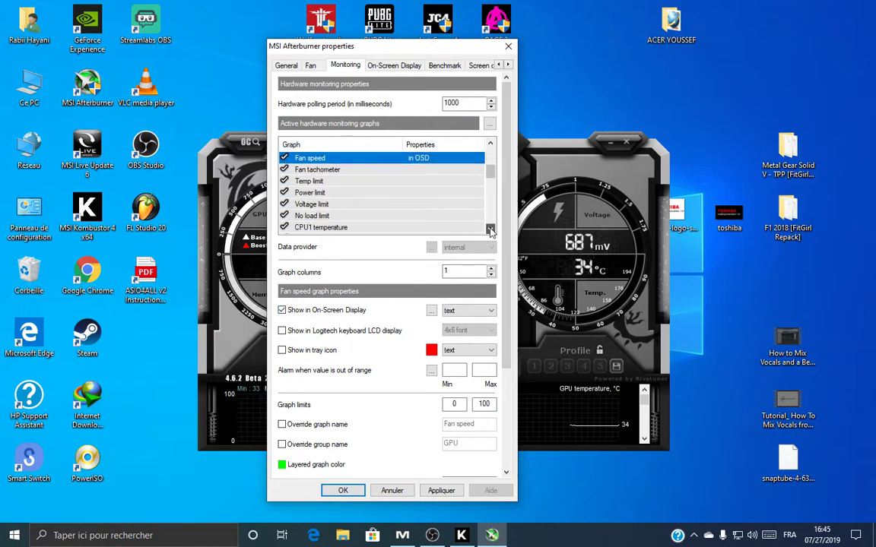
pyautogui.click(490, 230)
pyautogui.click(490, 230)
pyautogui.click(490, 230)
pyautogui.click(490, 229)
pyautogui.click(490, 229)
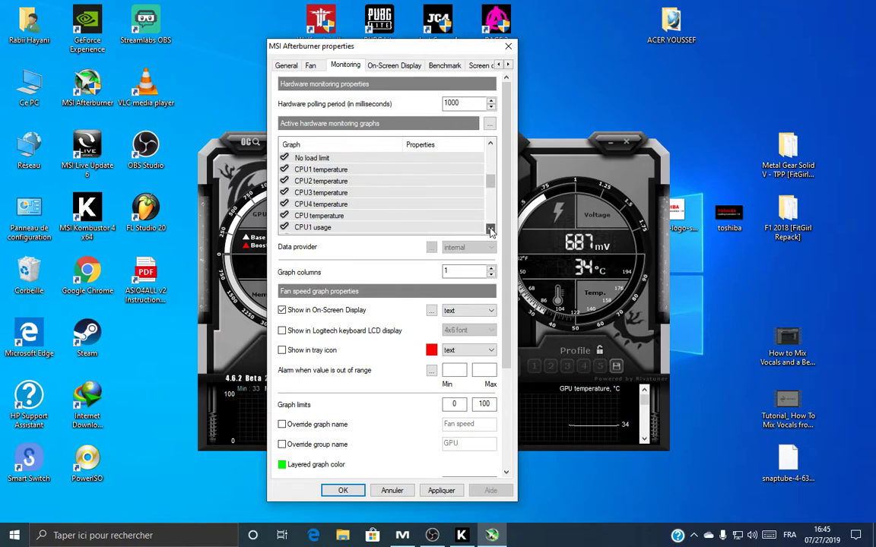
pyautogui.click(490, 229)
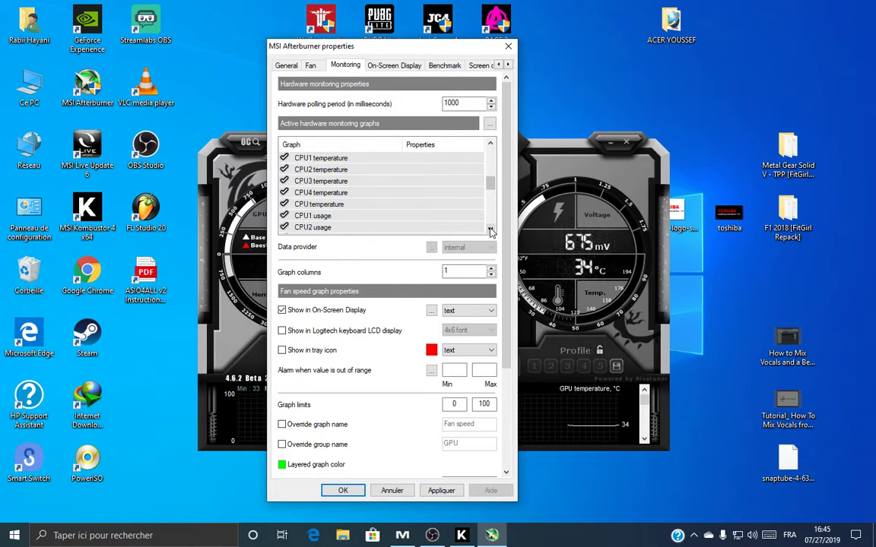
pyautogui.click(364, 205)
pyautogui.click(282, 311)
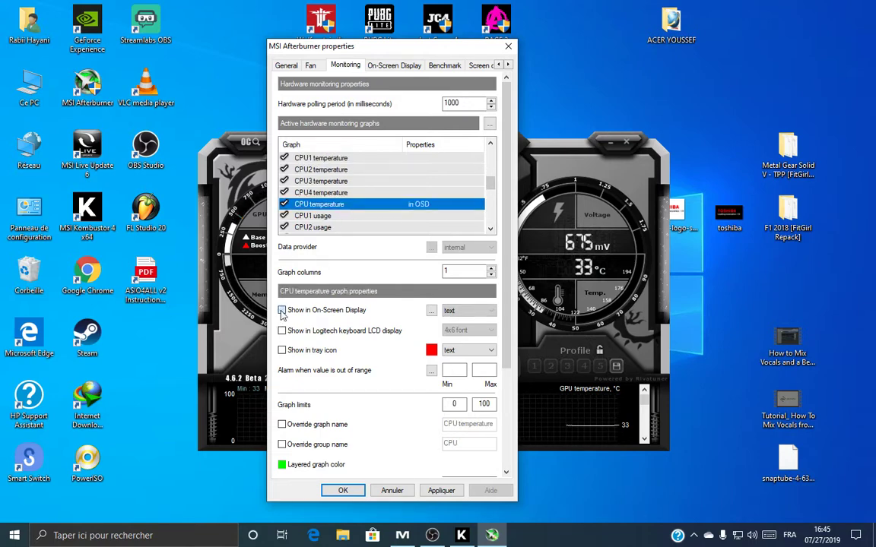
# Step: Show the overall CPU usage graph in the On-Screen Display, leaving the individual core usages out
pyautogui.click(491, 229)
pyautogui.click(490, 230)
pyautogui.click(491, 230)
pyautogui.click(490, 230)
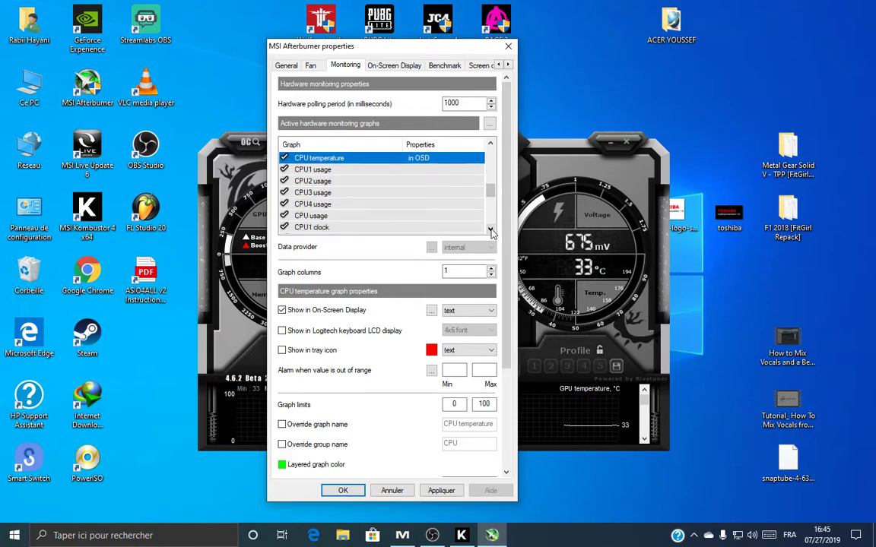
pyautogui.click(346, 216)
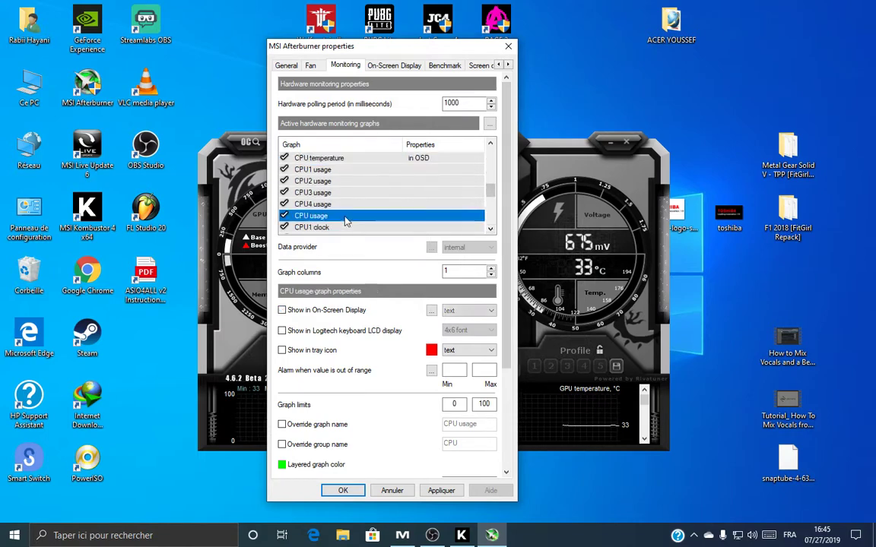
pyautogui.click(282, 311)
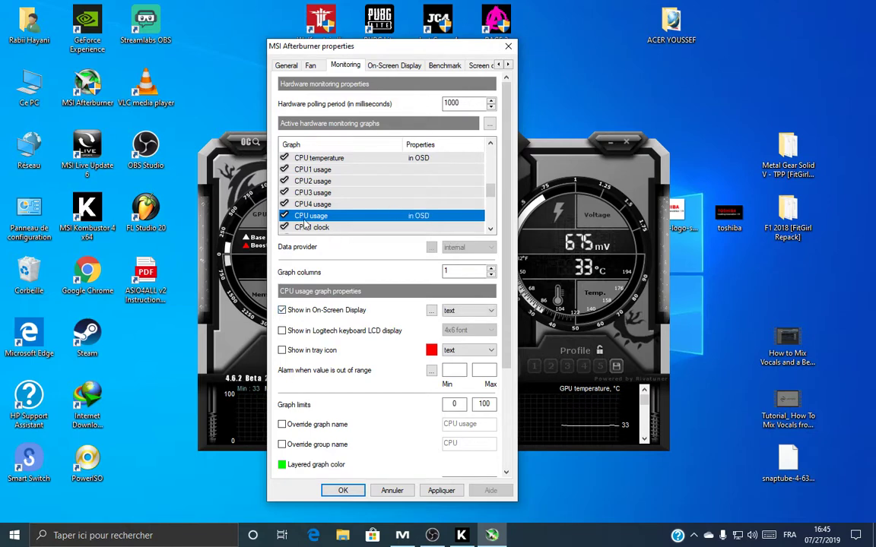
# Step: Show the RAM usage graph in the On-Screen Display
pyautogui.doubleClick(490, 230)
pyautogui.doubleClick(491, 231)
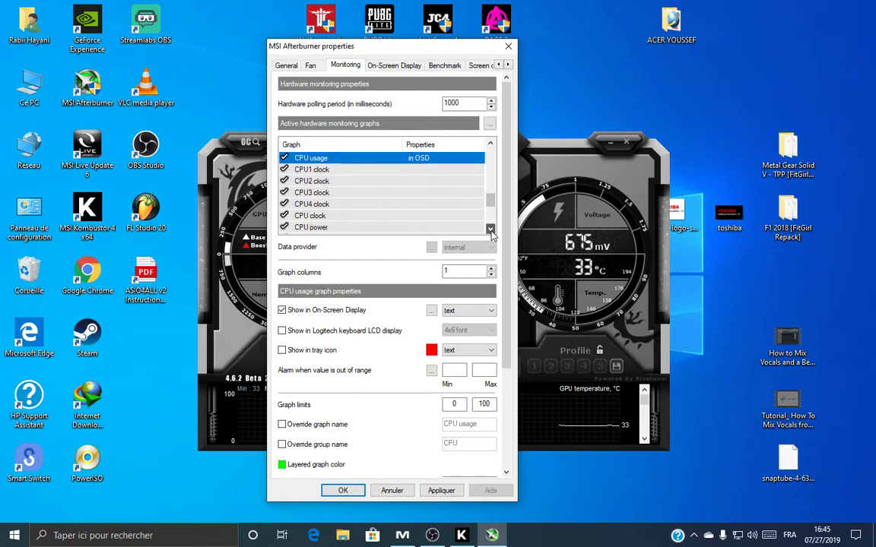
pyautogui.tripleClick(491, 230)
pyautogui.click(490, 230)
pyautogui.click(344, 205)
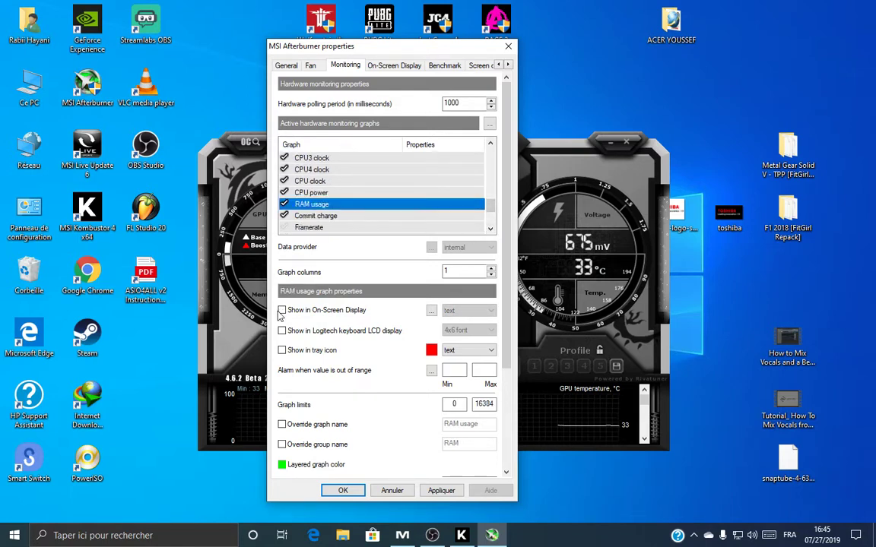
# Step: Activate the Framerate graph, show it in the On-Screen Display and apply the monitoring changes
pyautogui.doubleClick(490, 230)
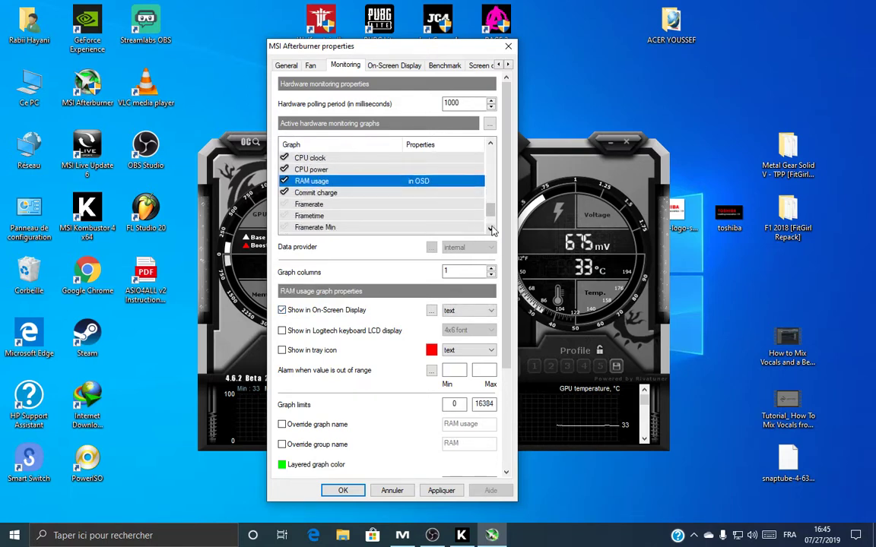
pyautogui.click(491, 230)
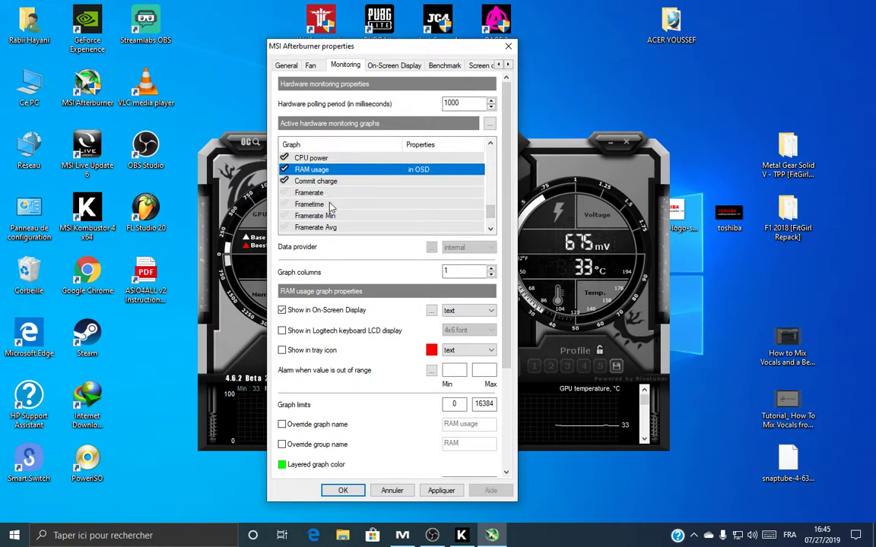
pyautogui.click(339, 194)
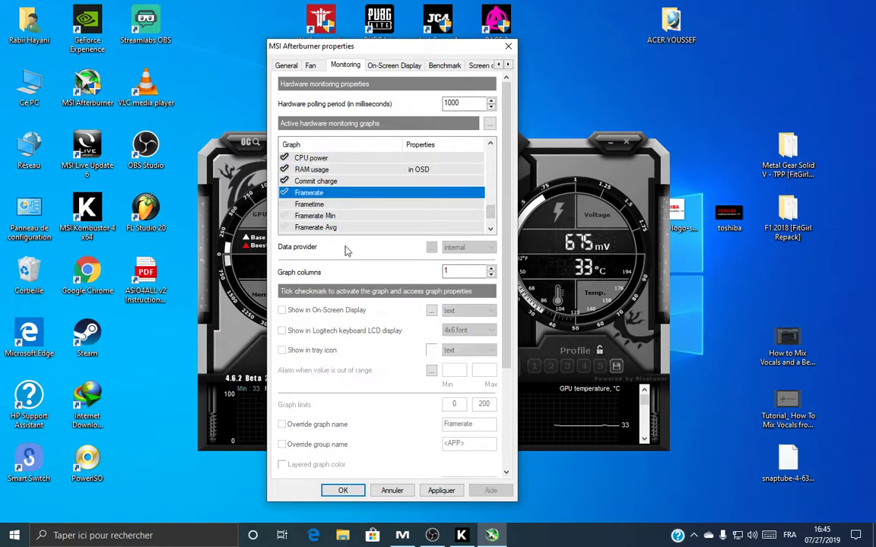
pyautogui.click(284, 192)
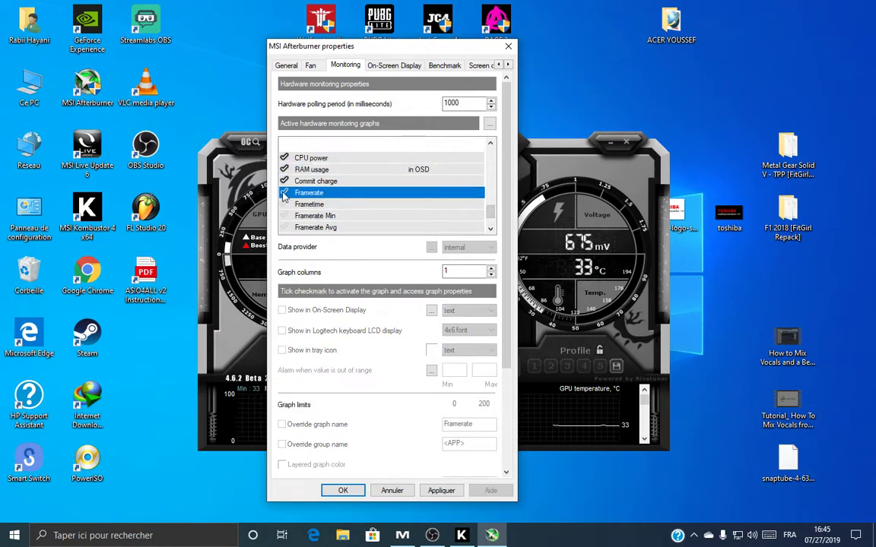
pyautogui.click(282, 310)
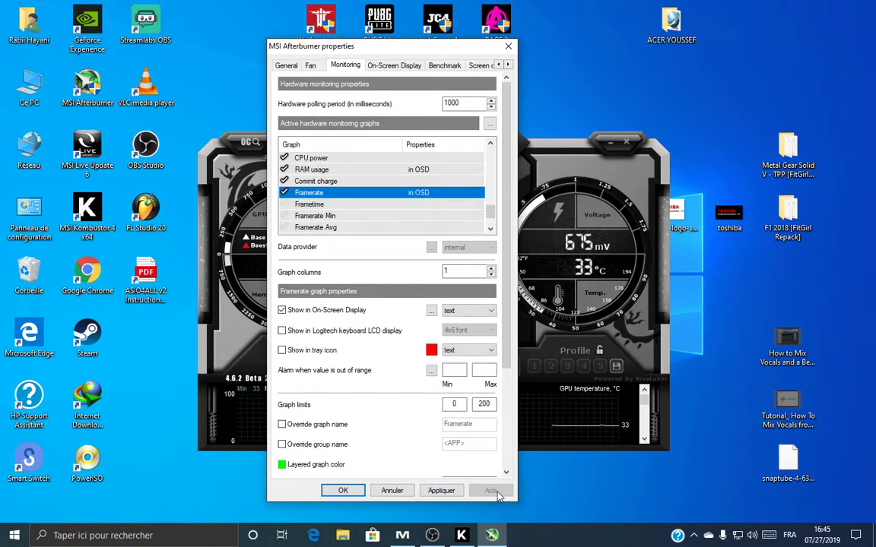
pyautogui.click(441, 490)
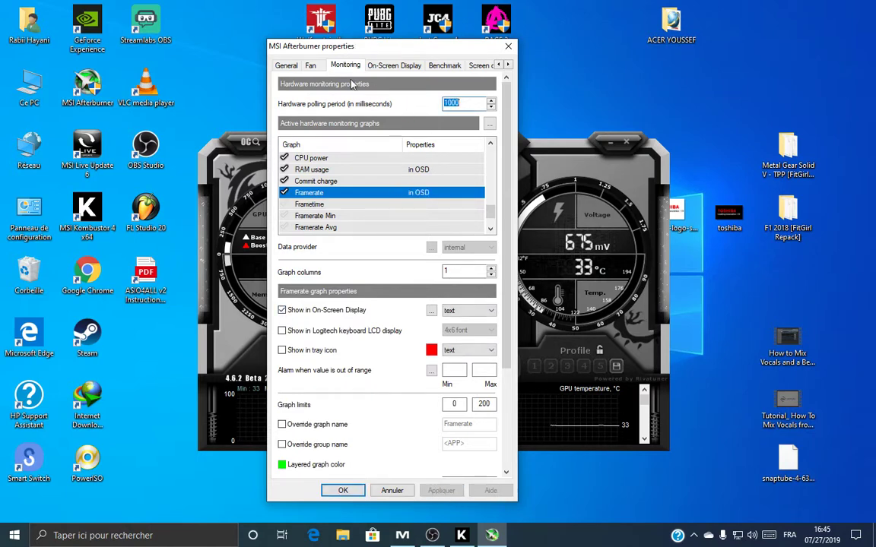
# Step: From the On-Screen Display properties, set RivaTuner Statistics Server to start with Windows, then recheck its settings and minimize its window
pyautogui.click(391, 67)
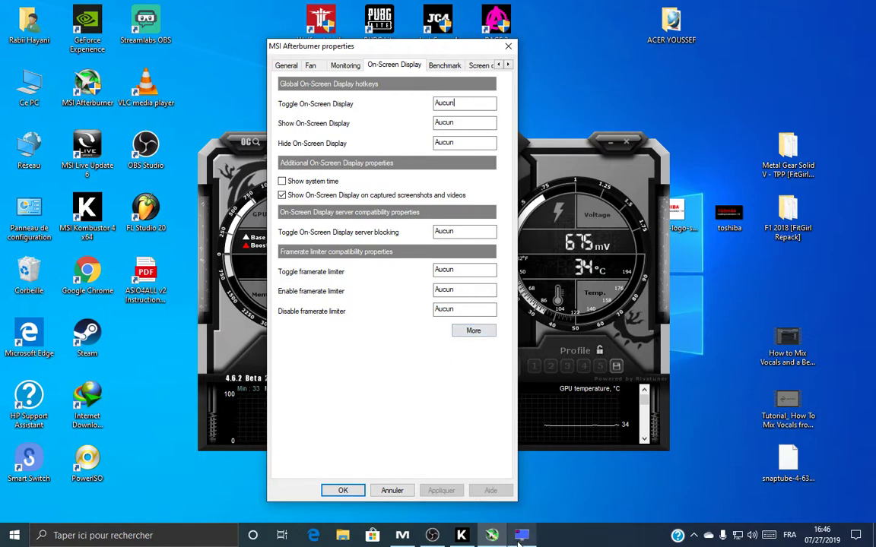
pyautogui.press('Return')
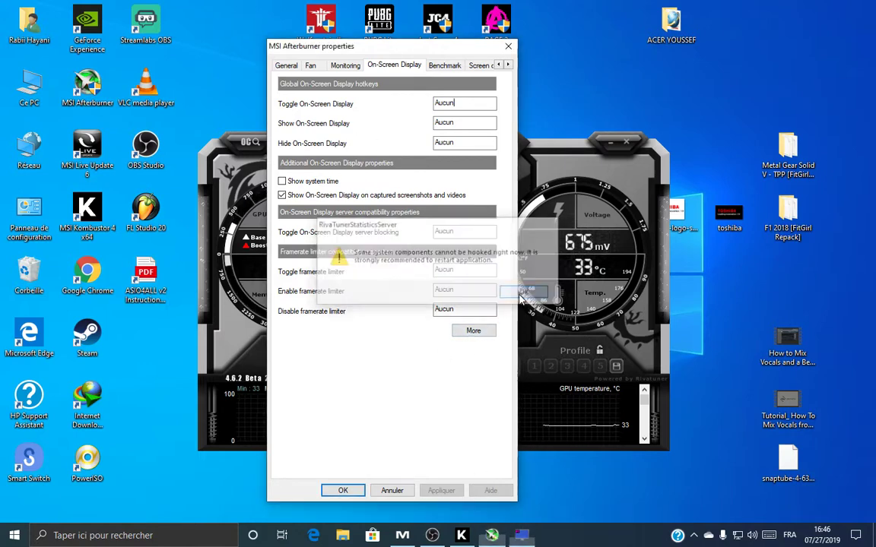
pyautogui.click(692, 536)
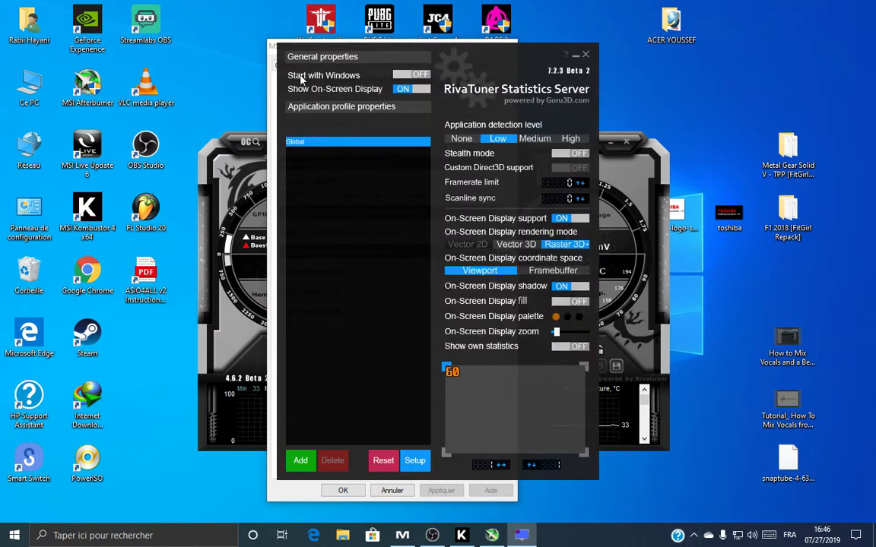
pyautogui.click(400, 75)
pyautogui.moveTo(468, 79); pyautogui.dragTo(426, 91)
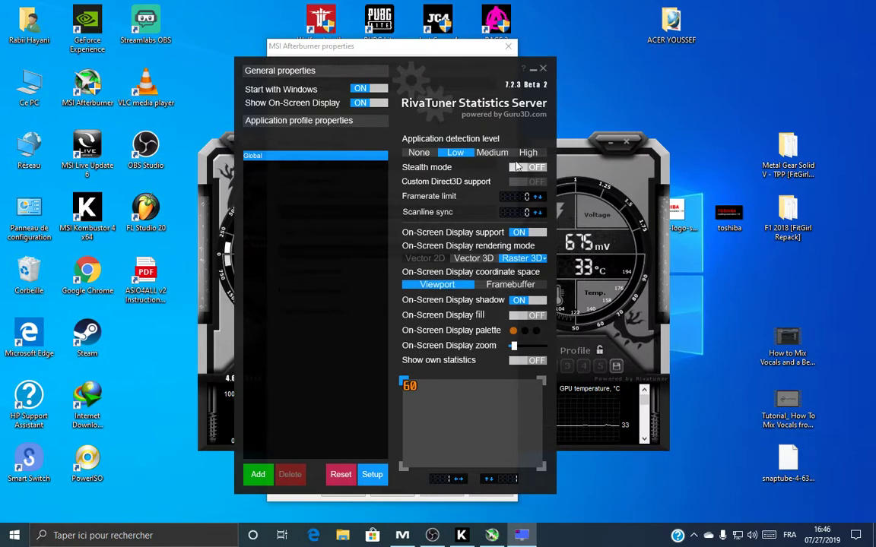
pyautogui.click(535, 72)
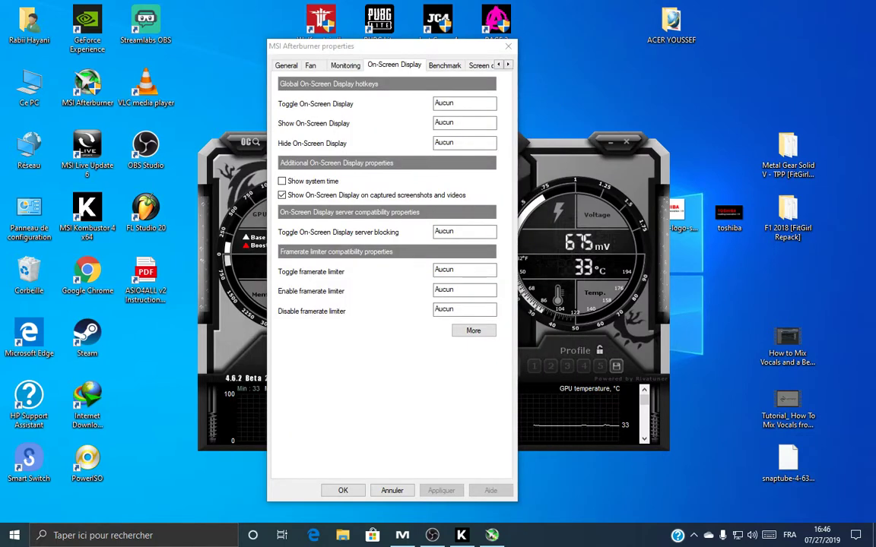
pyautogui.click(474, 331)
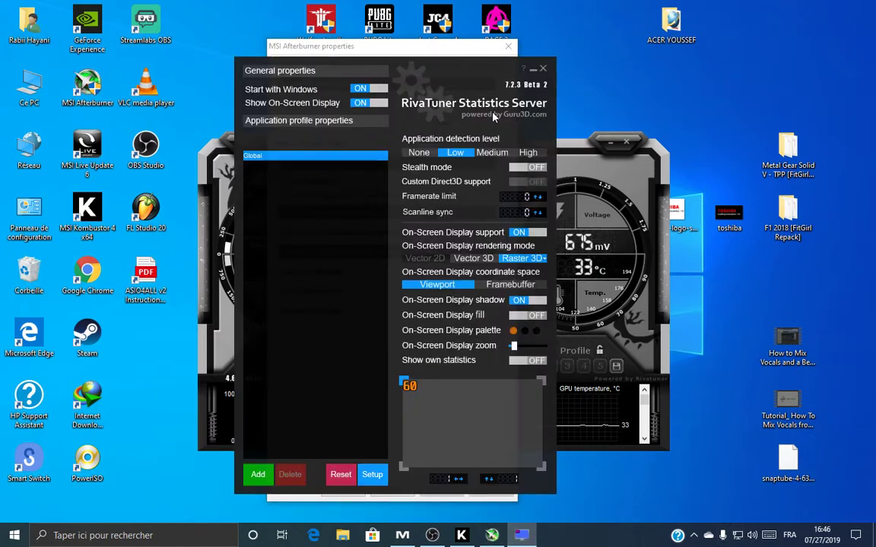
pyautogui.click(535, 69)
# Step: Set the screenshot format to jpg in Afterburner's screen capture properties and apply the change
pyautogui.click(444, 66)
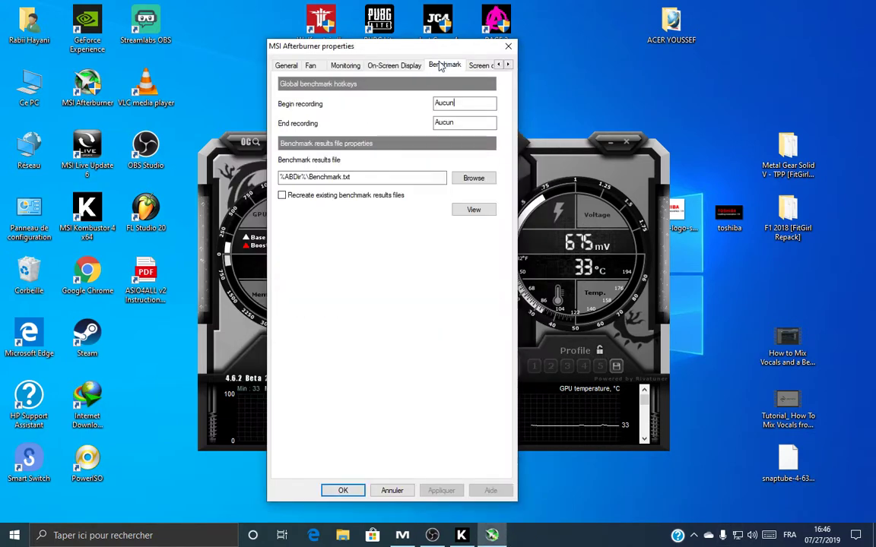
pyautogui.click(479, 66)
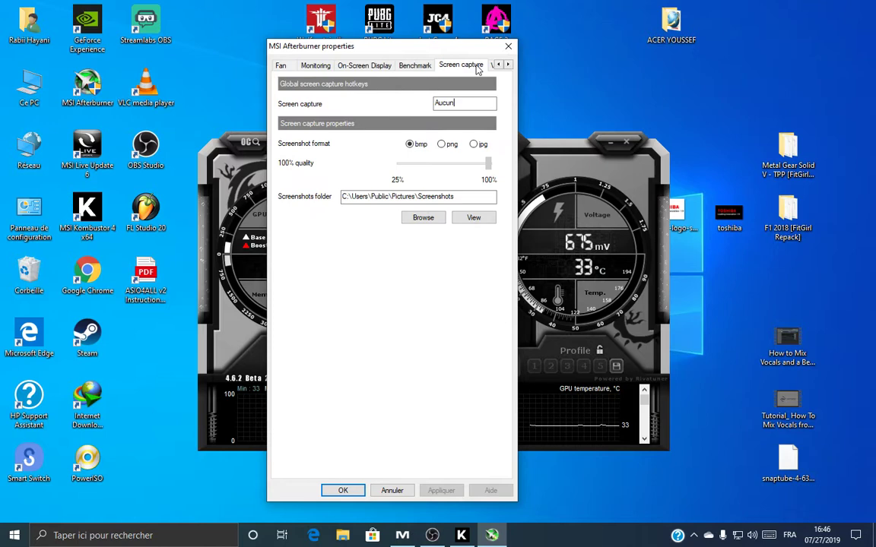
pyautogui.click(475, 144)
pyautogui.click(441, 491)
# Step: In the Video capture properties, set the frame size to full frame and review the remaining capture options
pyautogui.click(464, 64)
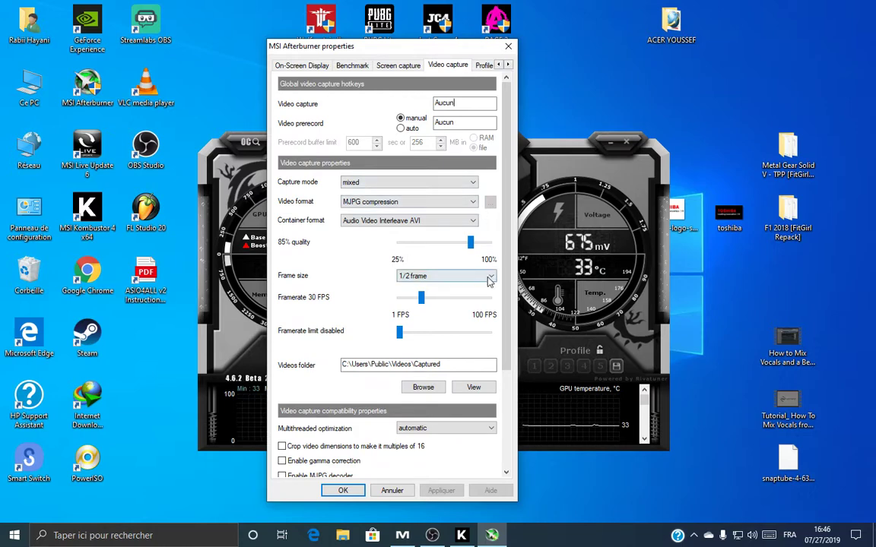
pyautogui.click(449, 276)
pyautogui.click(448, 287)
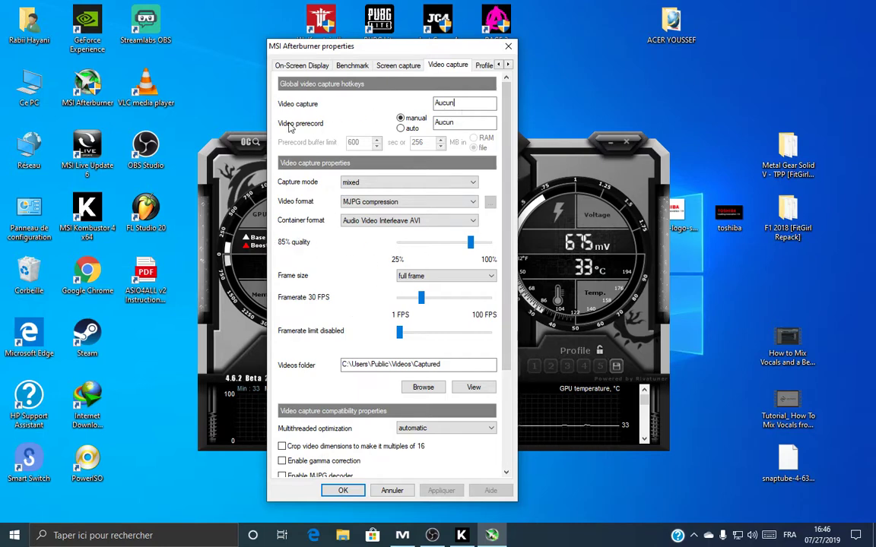
pyautogui.scroll(-5, 514, 237)
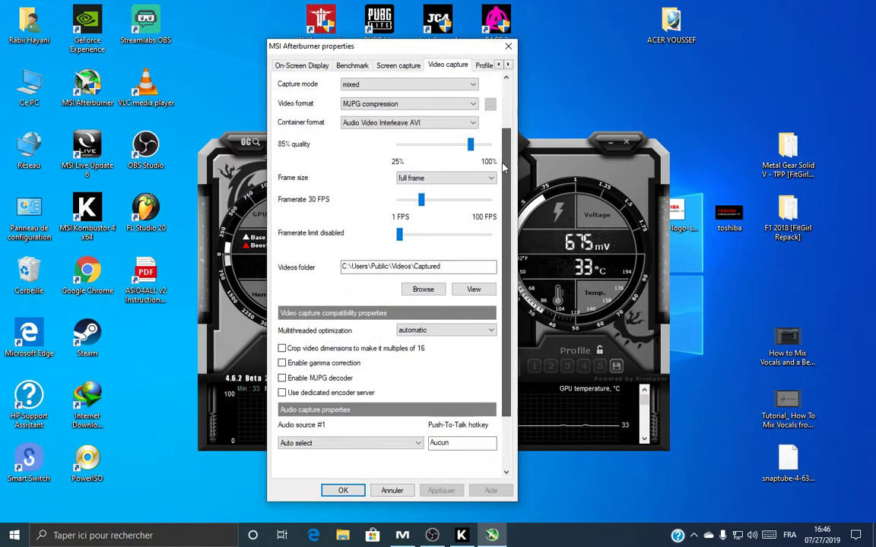
pyautogui.scroll(5, 514, 240)
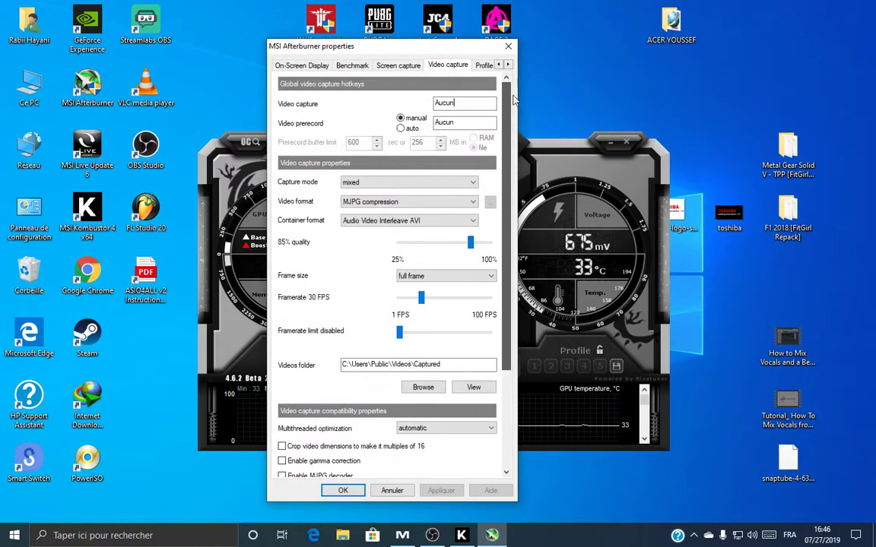
# Step: Review the Profiles and User Interface properties, including the available skins and languages, keeping English selected
pyautogui.click(509, 65)
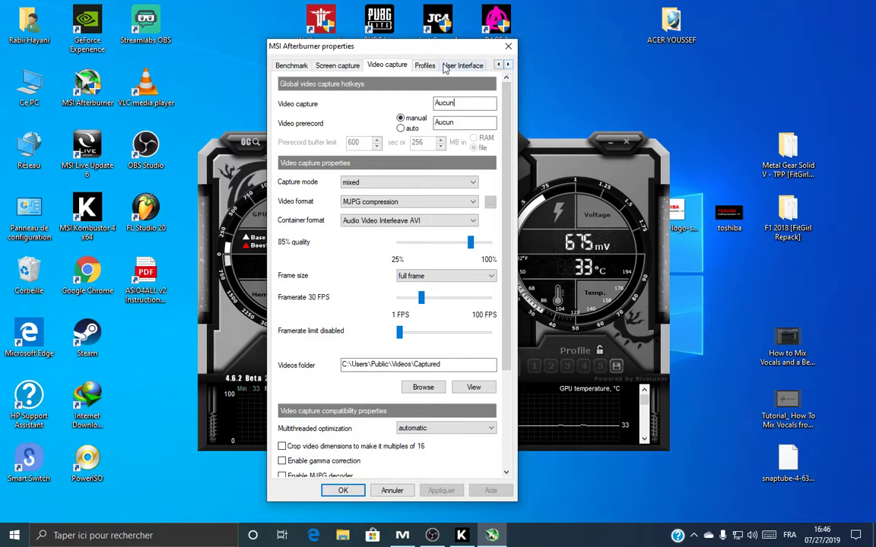
pyautogui.click(419, 67)
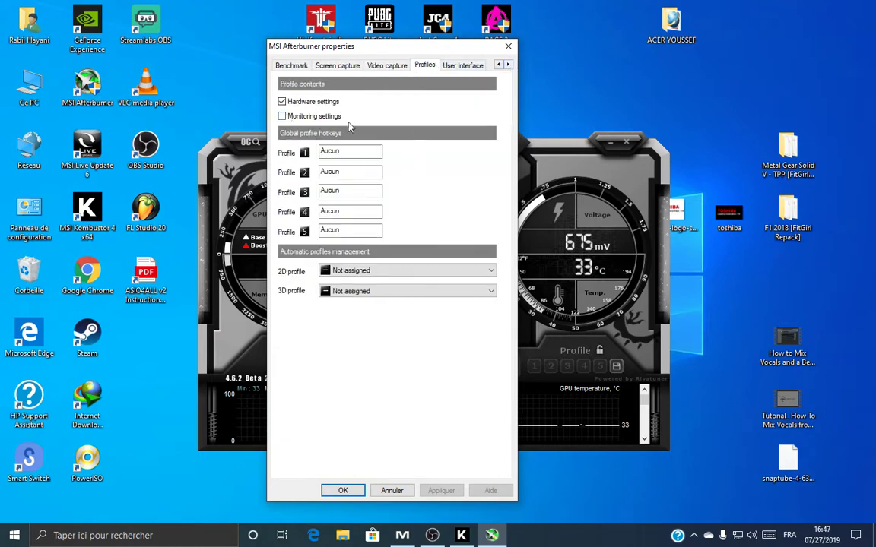
pyautogui.click(464, 67)
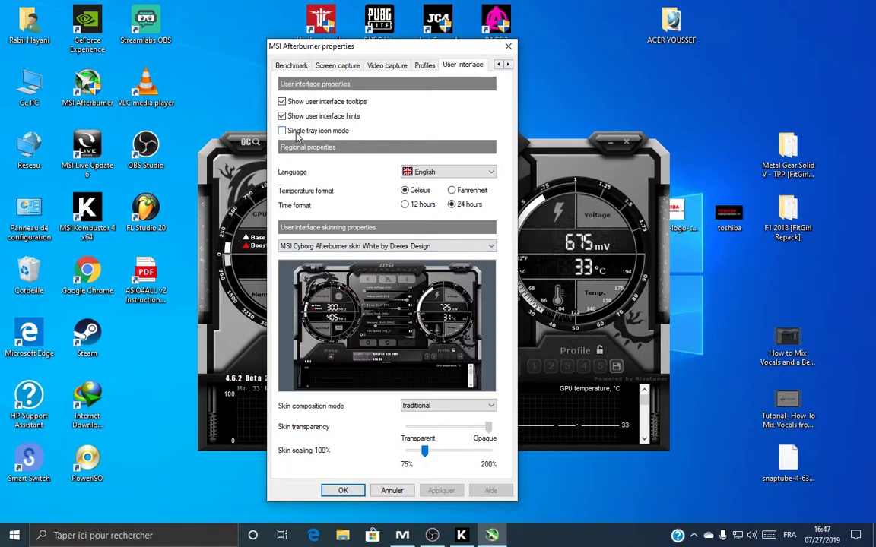
pyautogui.click(490, 246)
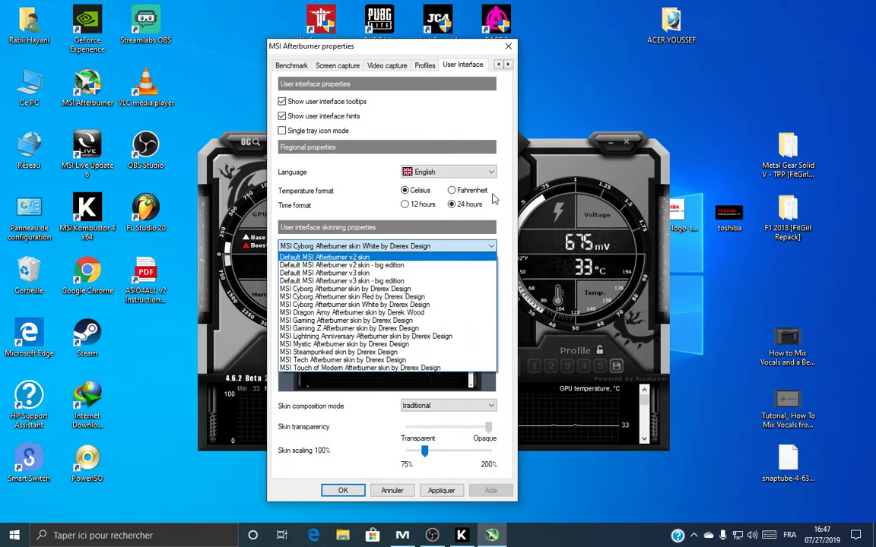
pyautogui.click(500, 201)
pyautogui.click(482, 174)
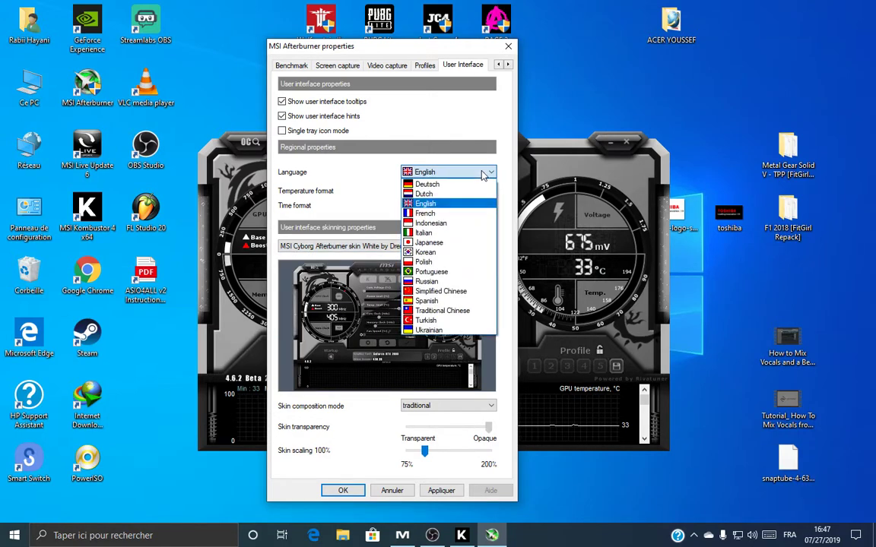
pyautogui.click(482, 174)
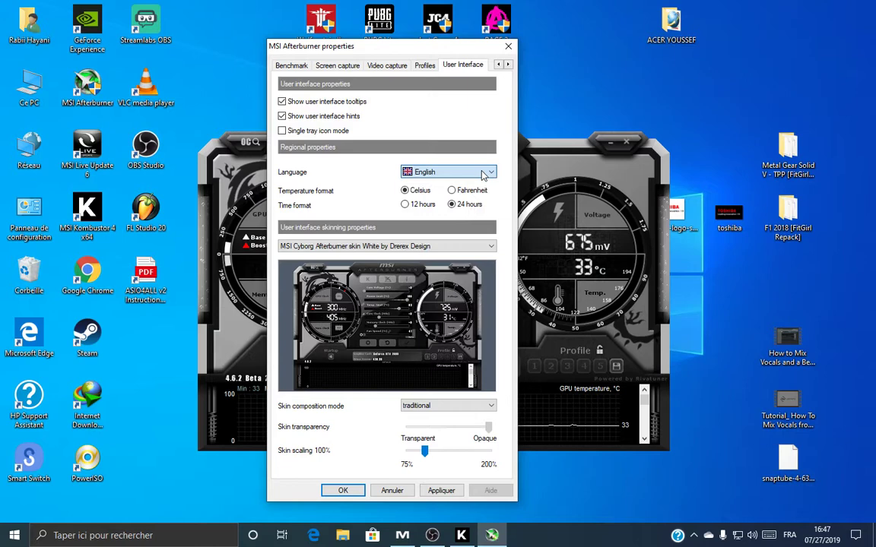
# Step: Preview the MSI Gaming and MSI Dragon Army skins, and apply the MSI Lightning Anniversary Afterburner skin by Drerex Design
pyautogui.click(491, 247)
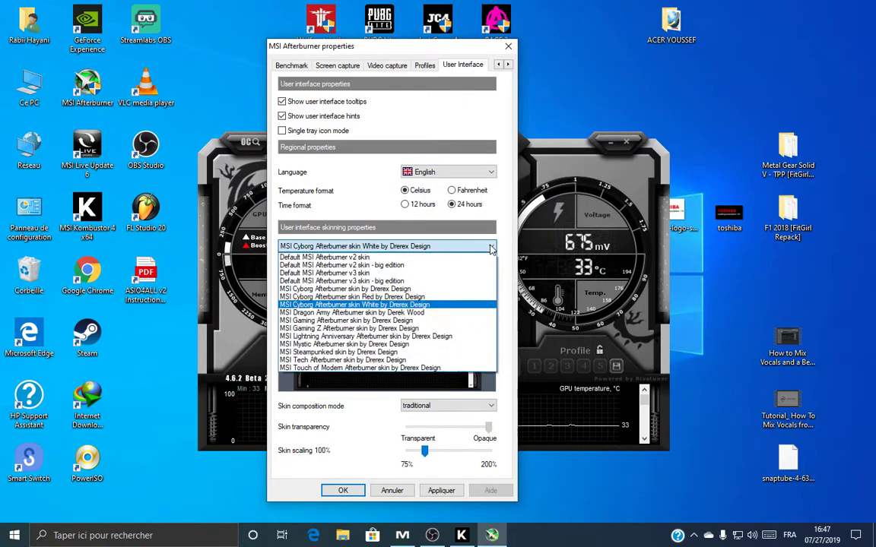
pyautogui.click(432, 326)
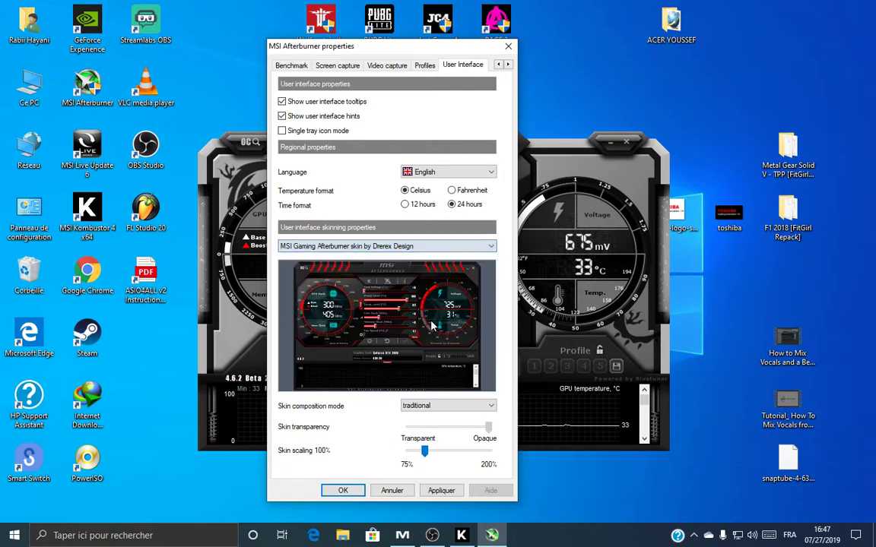
pyautogui.click(491, 247)
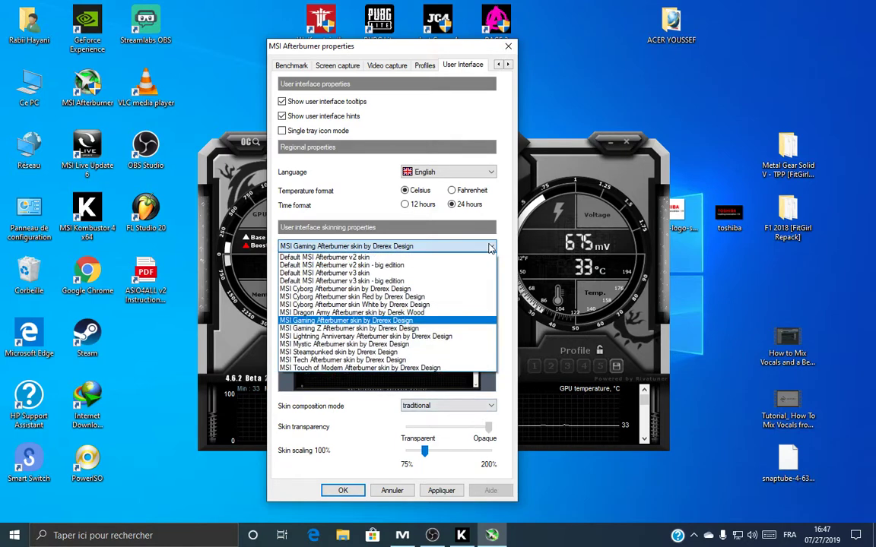
pyautogui.click(433, 312)
pyautogui.click(479, 249)
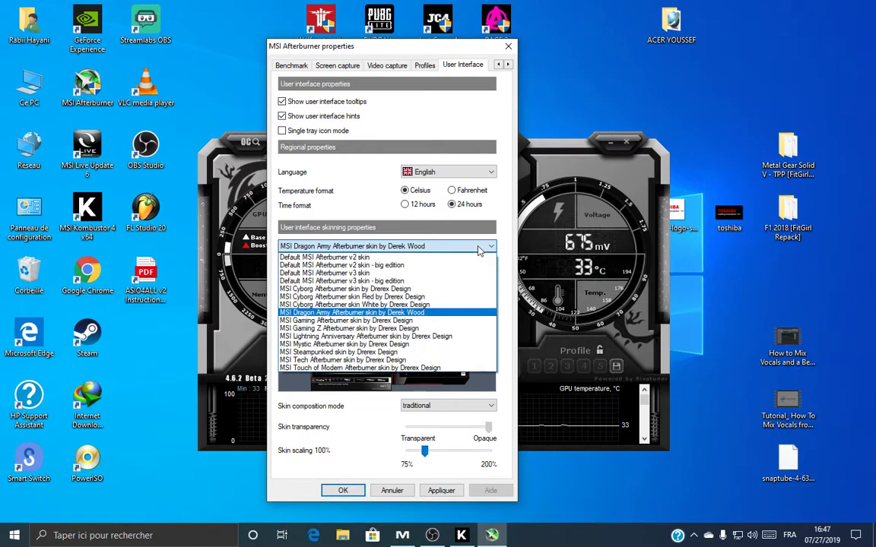
pyautogui.click(426, 336)
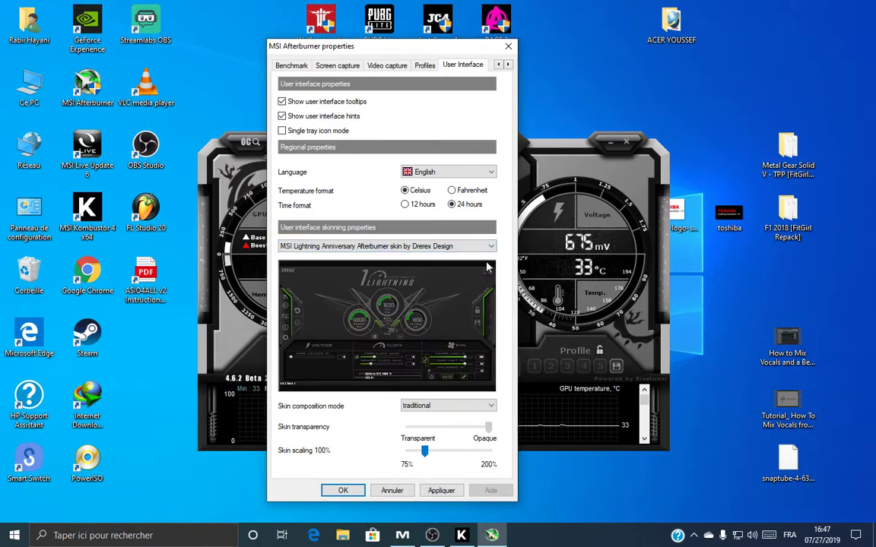
pyautogui.click(443, 490)
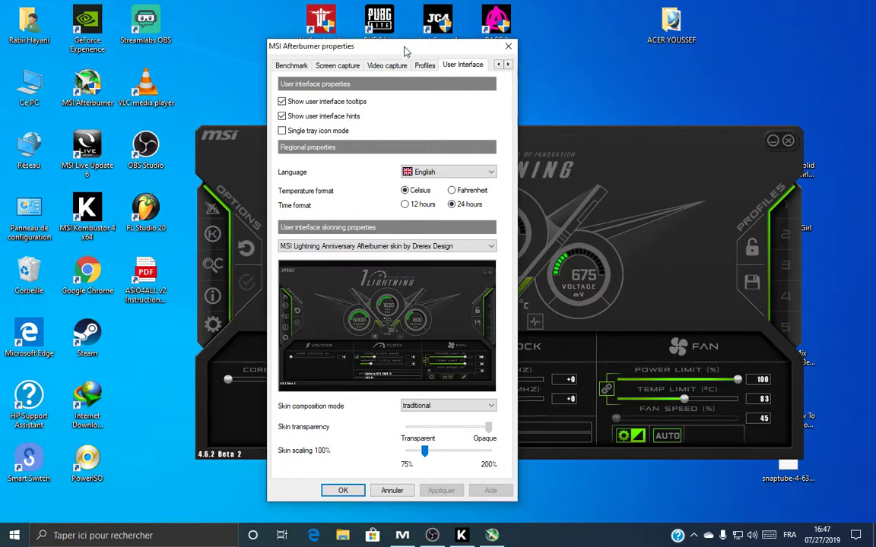
# Step: Switch the interface to the MSI Steampunked skin by Drerex Design and apply it
pyautogui.moveTo(405, 48)
pyautogui.mouseDown()
pyautogui.moveTo(875, 396)
pyautogui.moveTo(864, 441)
pyautogui.moveTo(303, 110)
pyautogui.moveTo(388, 48)
pyautogui.mouseUp()
pyautogui.click(474, 243)
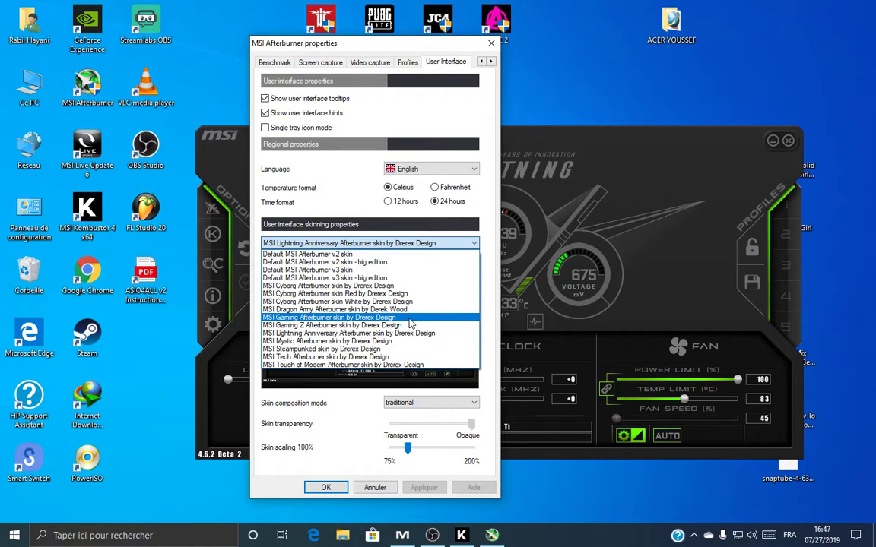
pyautogui.click(376, 333)
pyautogui.click(426, 242)
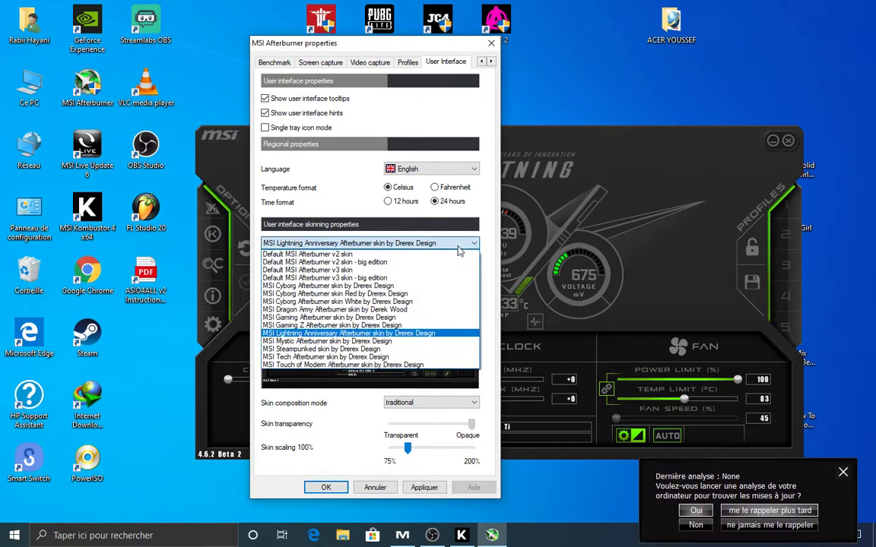
pyautogui.click(394, 349)
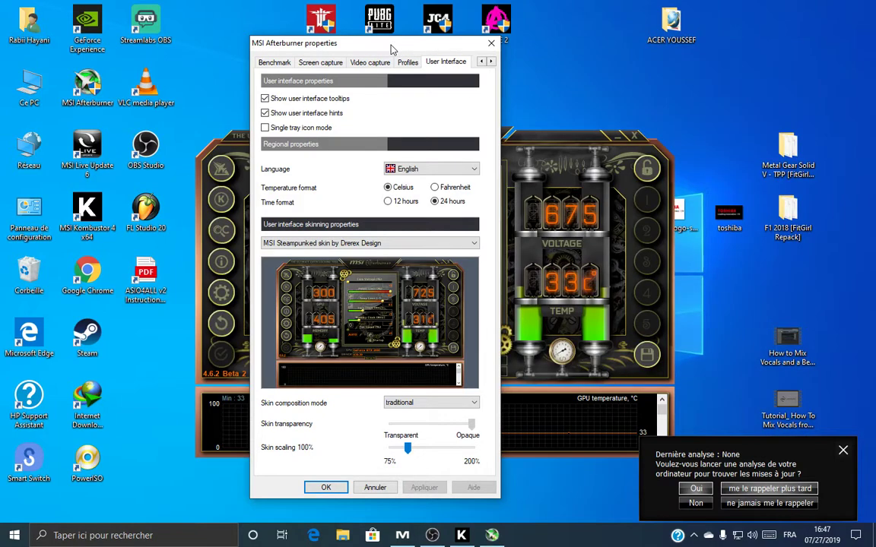
# Step: Apply the MSI Cyborg Afterburner skin Red by Drerex Design and close the properties dialog
pyautogui.moveTo(395, 50); pyautogui.dragTo(325, 39)
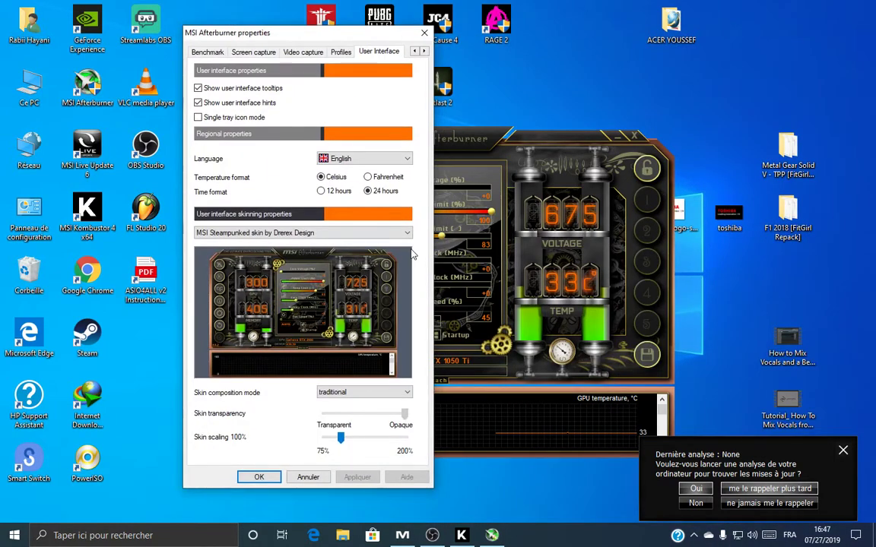
pyautogui.click(407, 234)
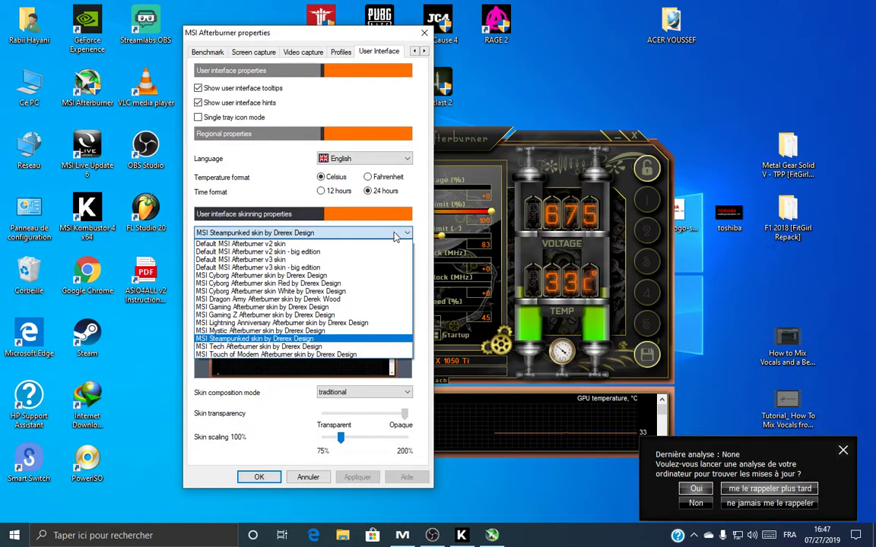
pyautogui.click(312, 282)
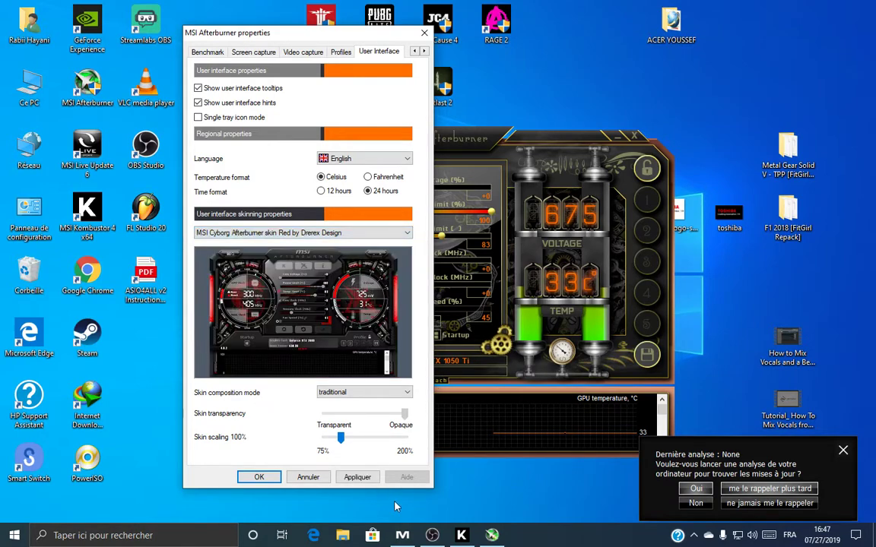
pyautogui.hotkey('alt', 'a')
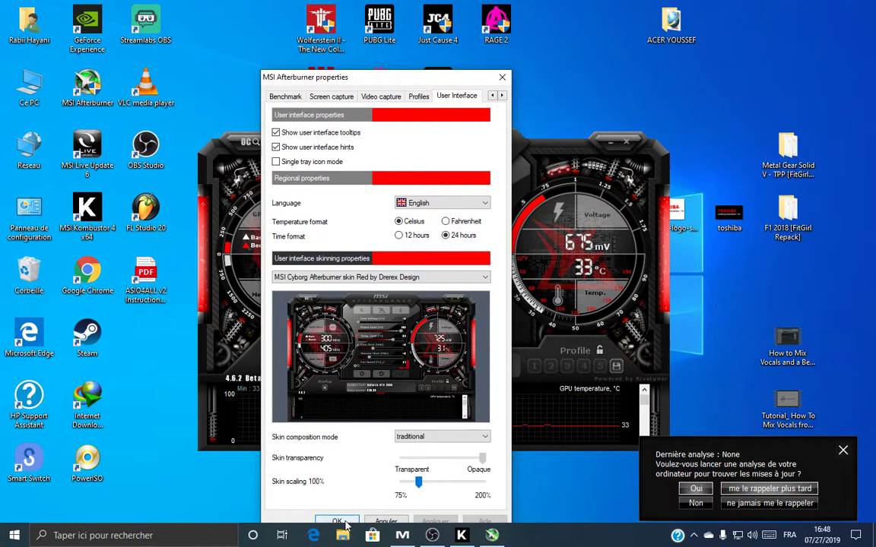
pyautogui.click(344, 522)
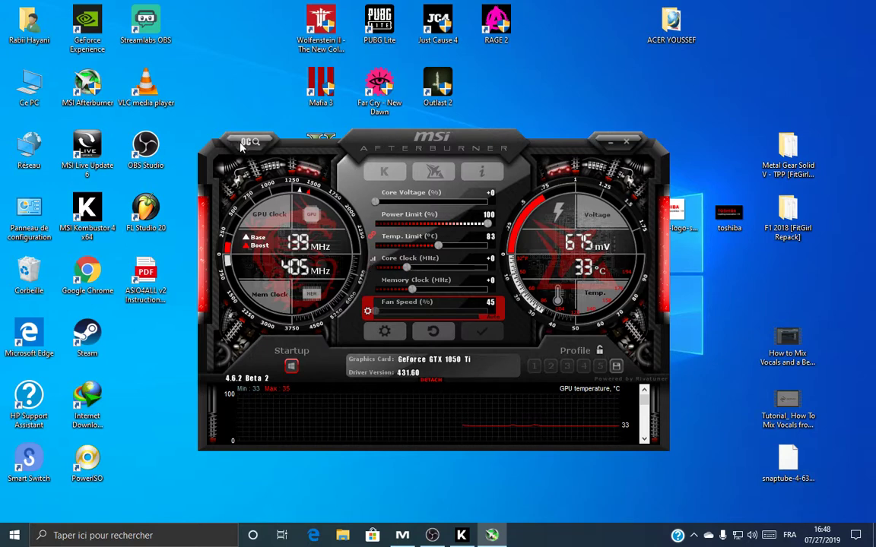
# Step: Inspect the core clock's voltage/frequency curve in its editor, close it, and check the graphics card information
pyautogui.moveTo(461, 146); pyautogui.dragTo(490, 146)
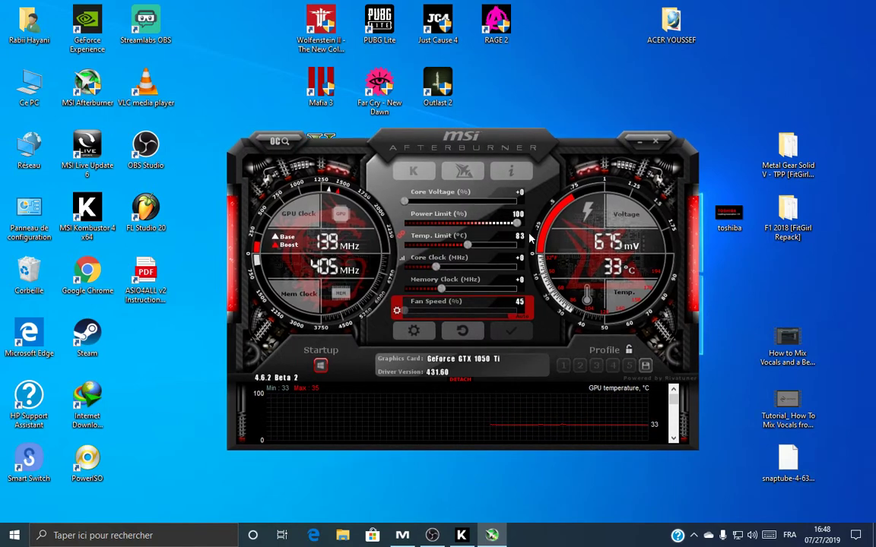
pyautogui.click(403, 260)
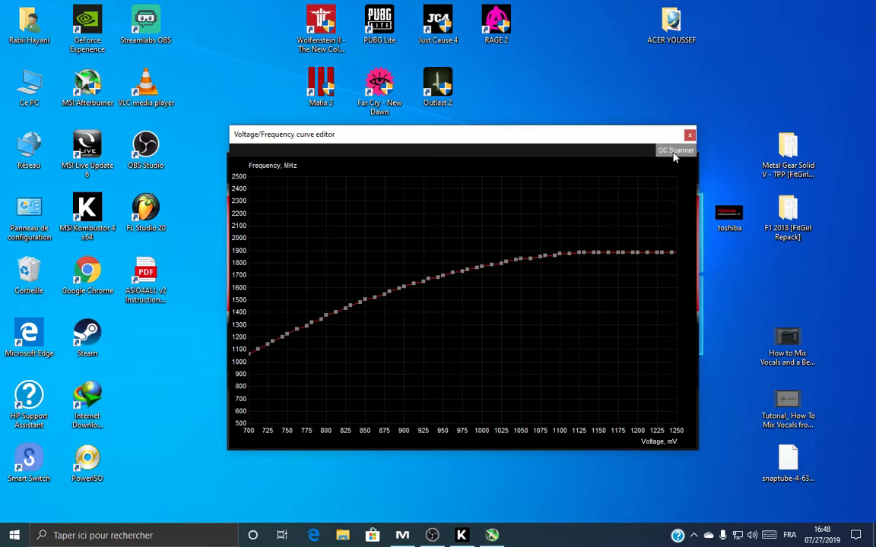
pyautogui.moveTo(459, 141); pyautogui.dragTo(505, 101)
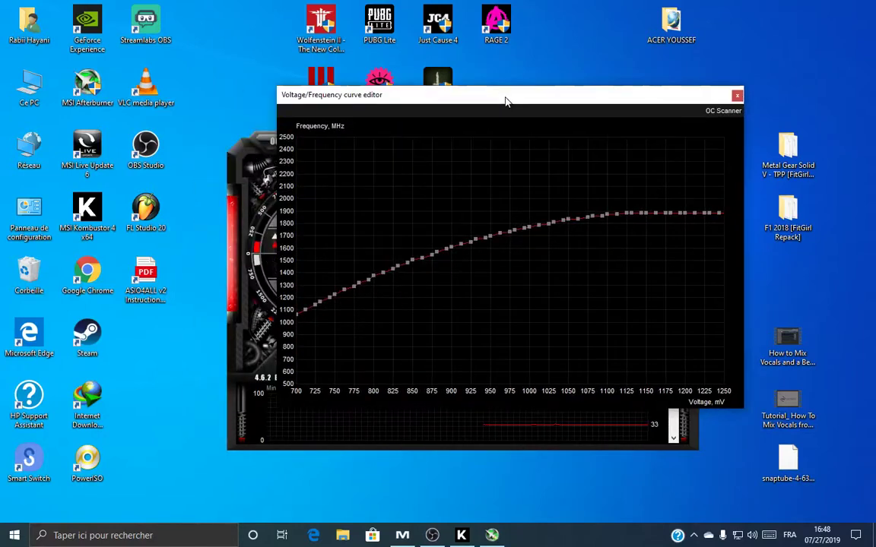
pyautogui.click(737, 96)
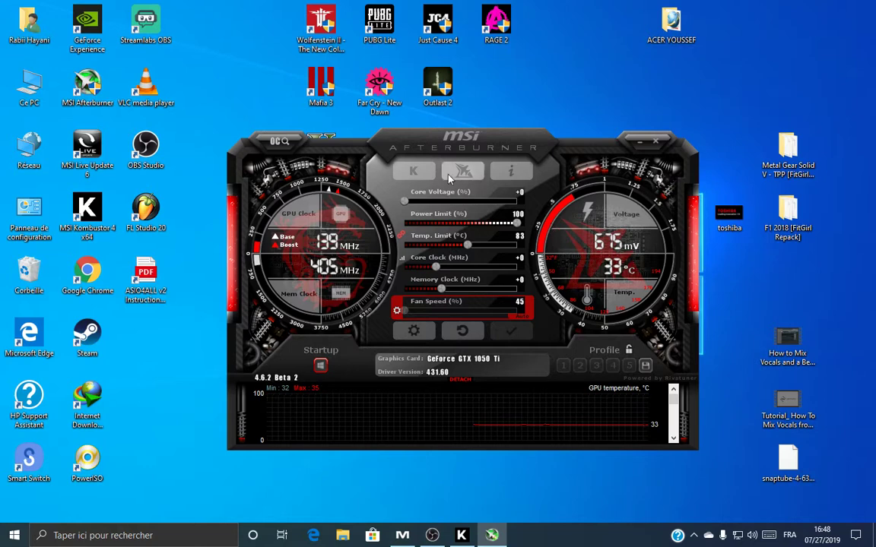
pyautogui.click(511, 172)
pyautogui.click(611, 138)
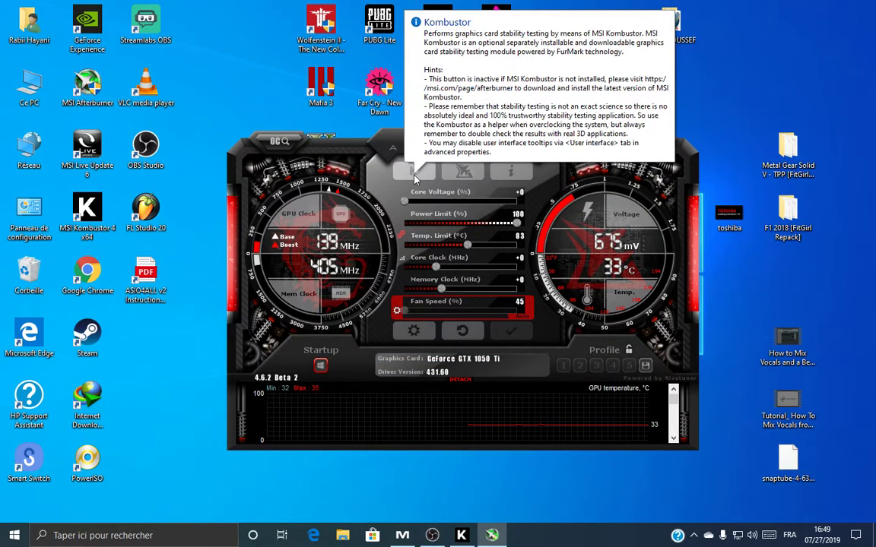
# Step: Start the MSI Kombustor stability test from Afterburner and move the Afterburner window aside so both can be watched
pyautogui.click(415, 177)
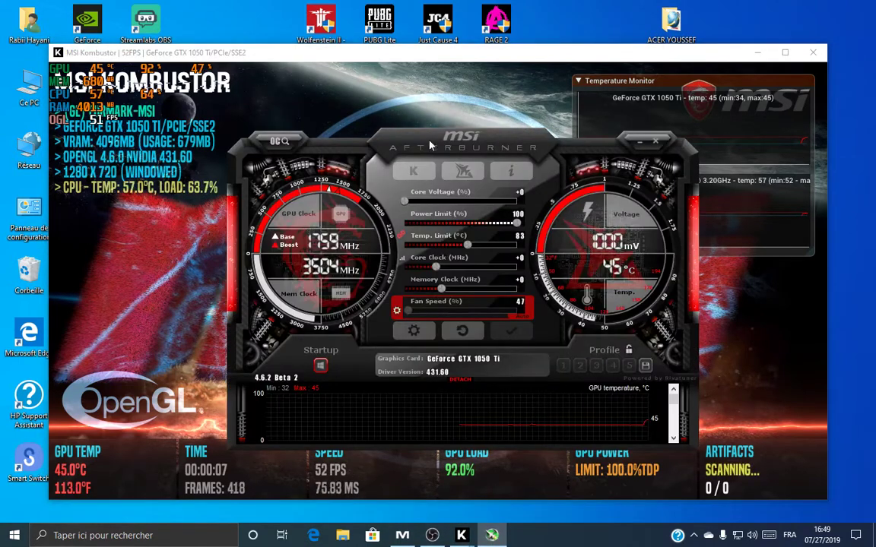
pyautogui.moveTo(386, 137); pyautogui.dragTo(623, 3)
pyautogui.click(441, 55)
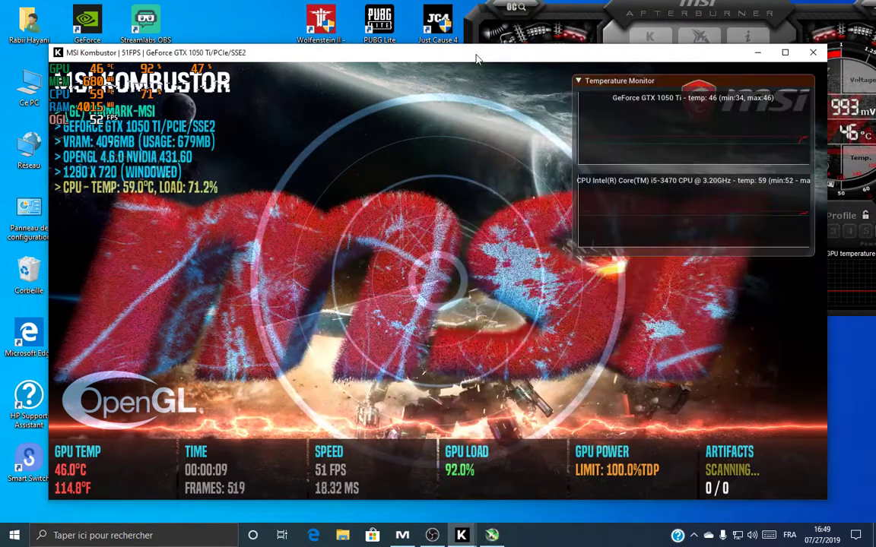
pyautogui.click(649, 197)
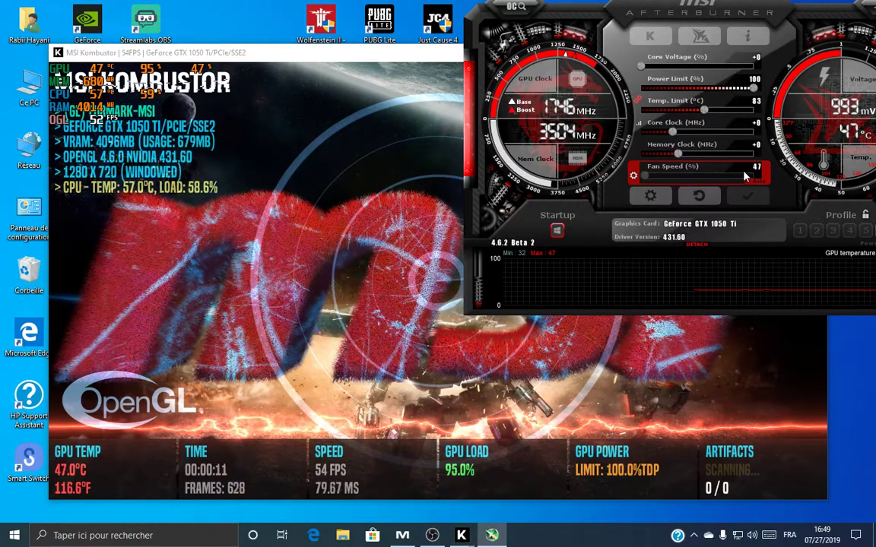
# Step: Monitor GPU clocks, voltage, temperature and fan speed in Afterburner during the stress test, and close the Kombustor test window
pyautogui.moveTo(717, 9); pyautogui.dragTo(671, 14)
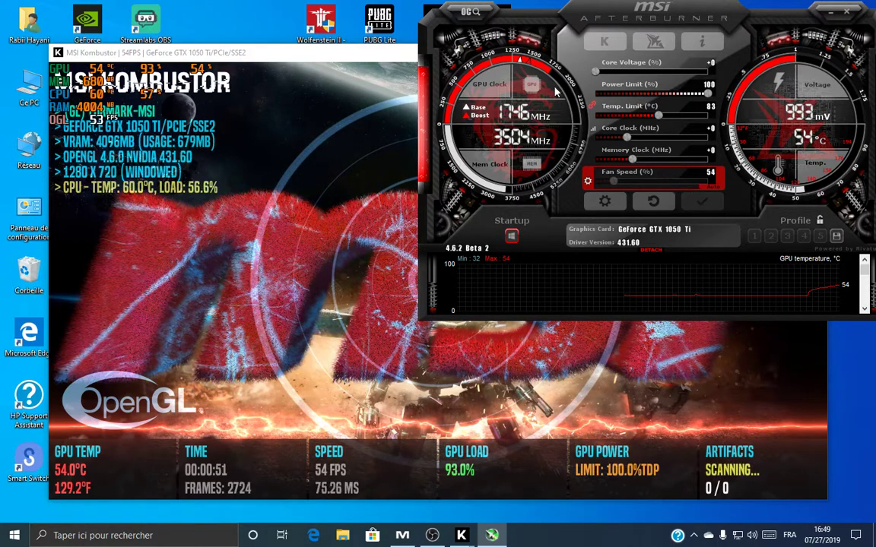
pyautogui.moveTo(591, 10); pyautogui.dragTo(570, 15)
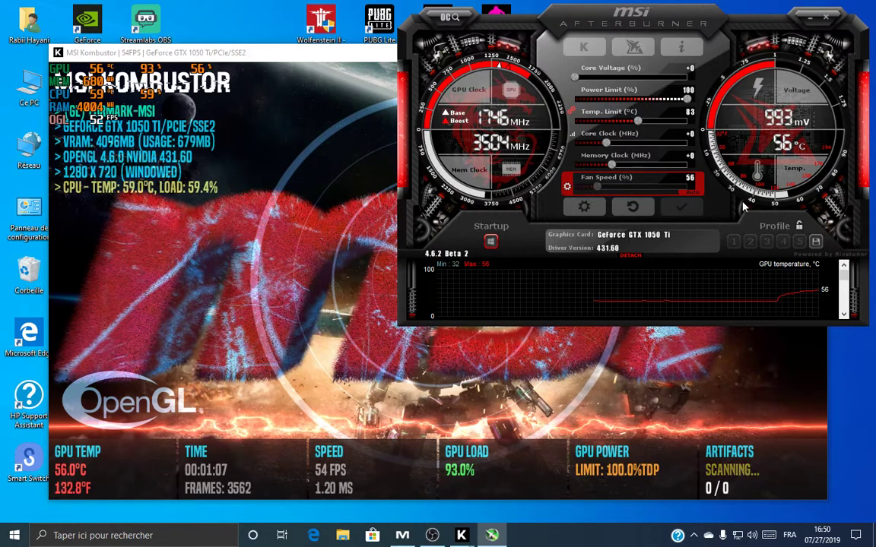
pyautogui.click(817, 53)
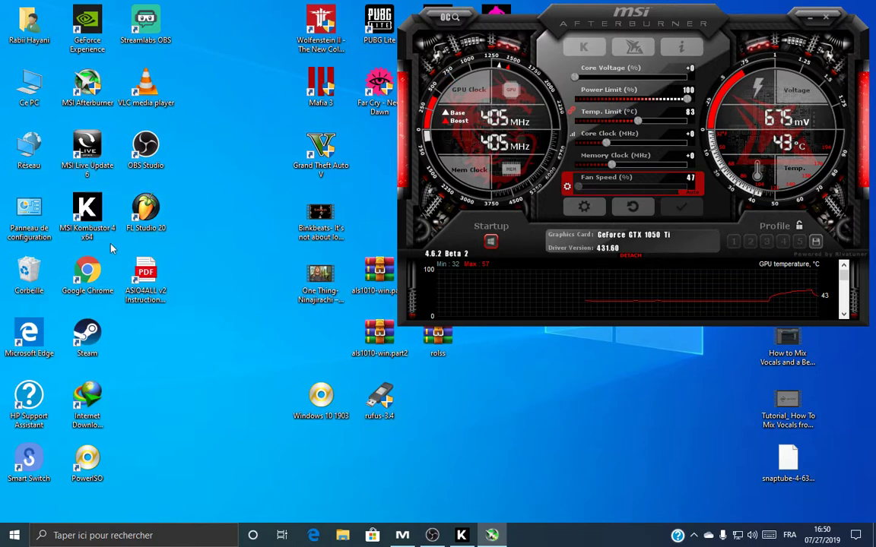
# Step: Open MSI Kombustor beside Afterburner and try to run the (GL) FurMark-Donut-6500MB stress test
pyautogui.doubleClick(88, 224)
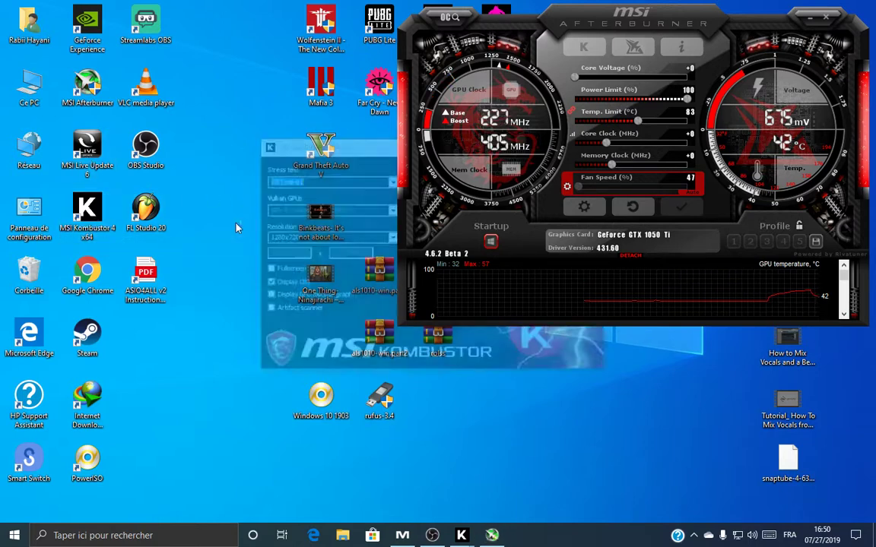
pyautogui.moveTo(350, 150); pyautogui.dragTo(153, 165)
pyautogui.click(193, 206)
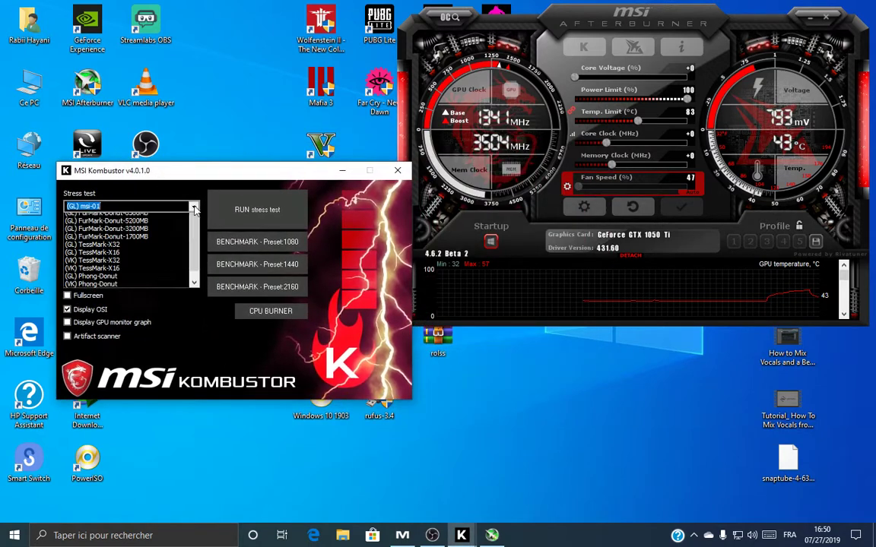
pyautogui.scroll(-1, 129, 228)
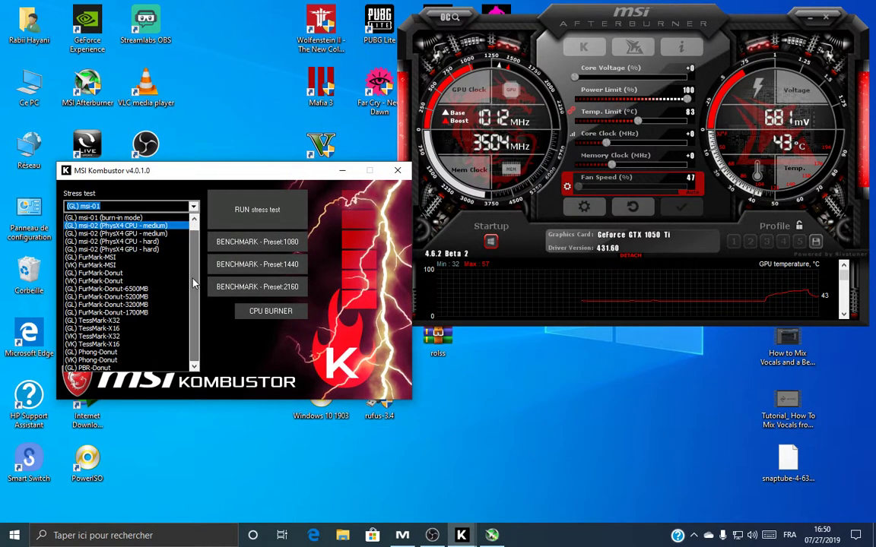
pyautogui.click(109, 290)
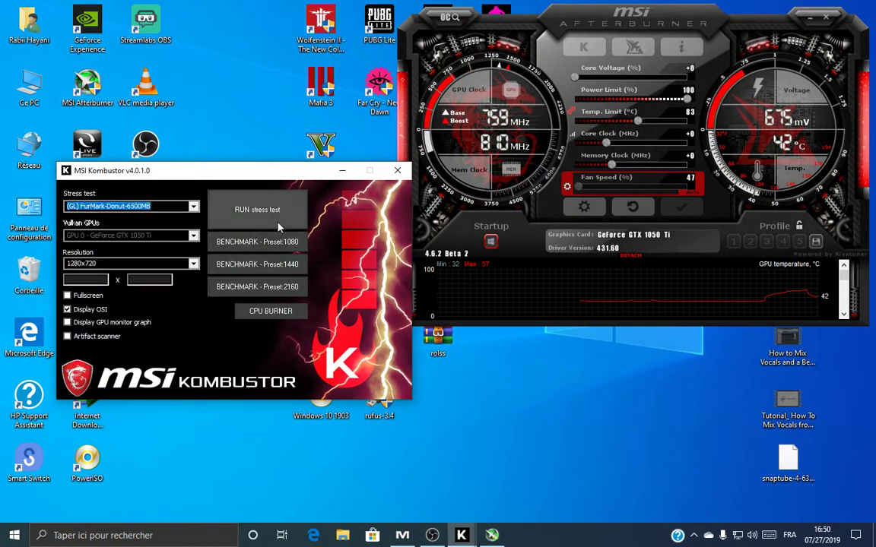
pyautogui.click(236, 212)
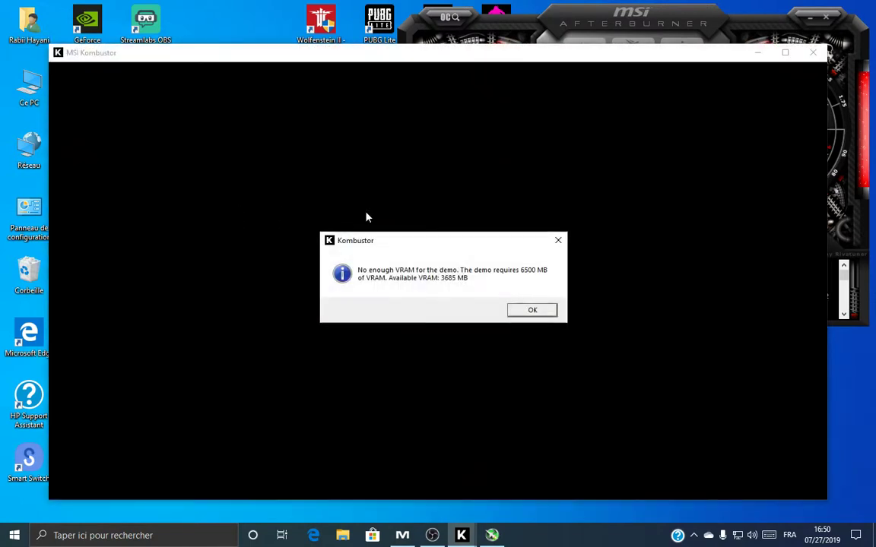
pyautogui.click(531, 311)
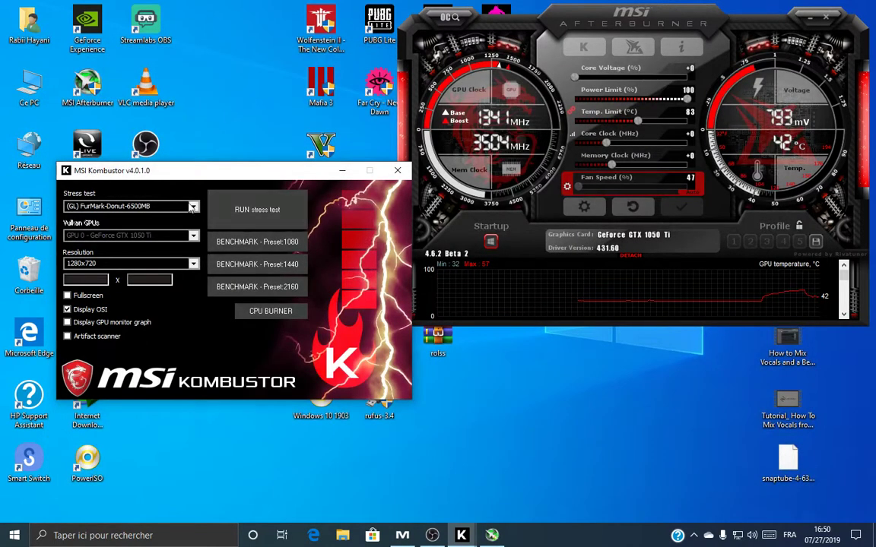
# Step: Run the (GL) FurMark-Donut-1700MB stress test, watch it alongside the Afterburner readings, and end the test
pyautogui.click(191, 208)
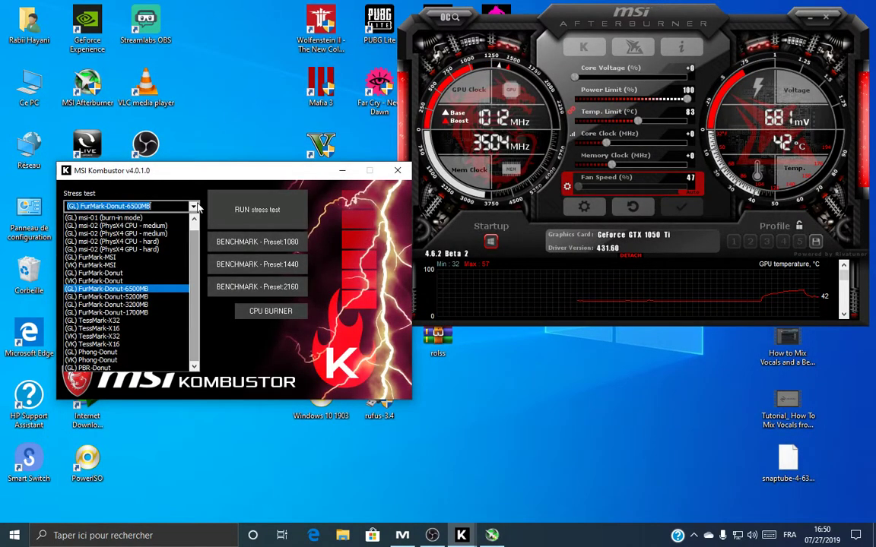
pyautogui.click(152, 316)
pyautogui.click(247, 208)
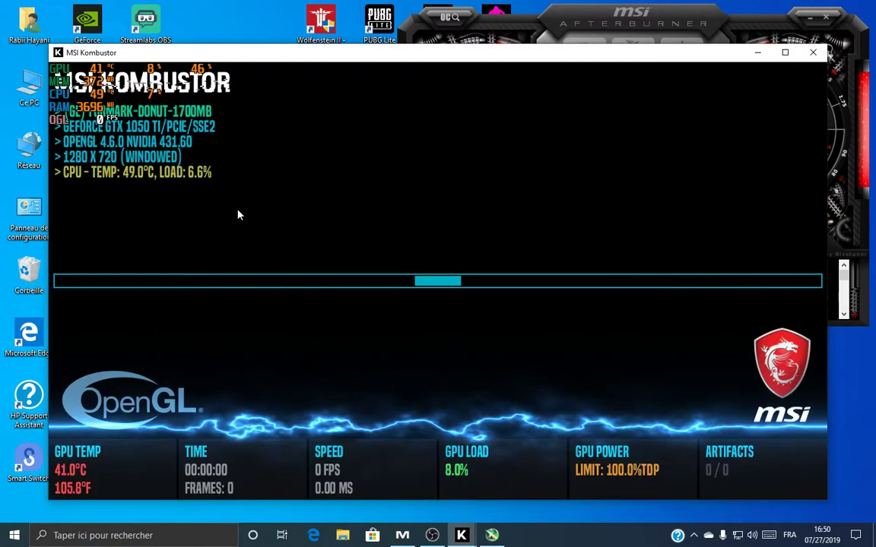
pyautogui.moveTo(473, 23); pyautogui.dragTo(482, 17)
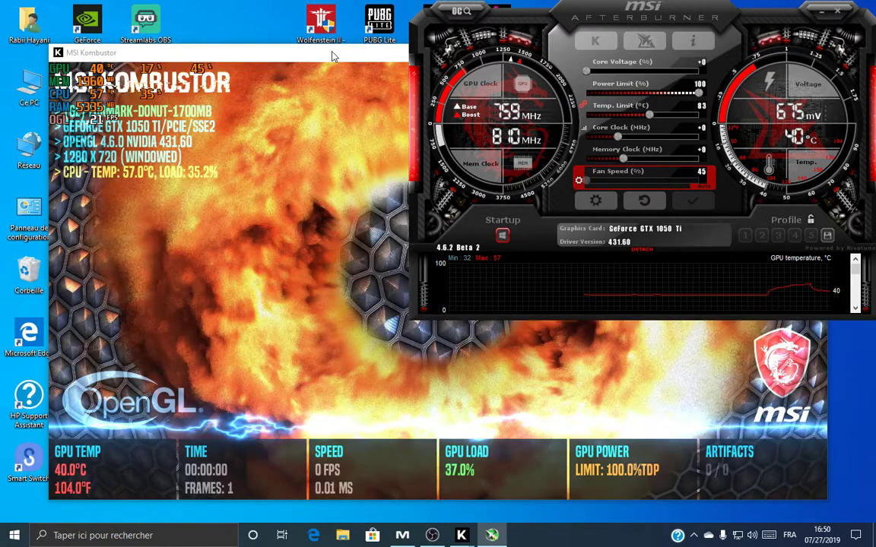
pyautogui.click(332, 55)
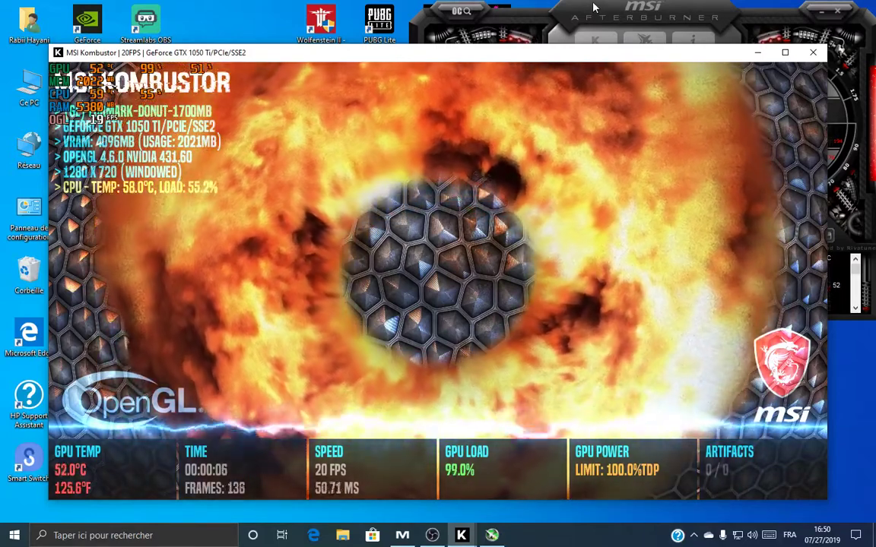
pyautogui.click(595, 8)
pyautogui.click(318, 58)
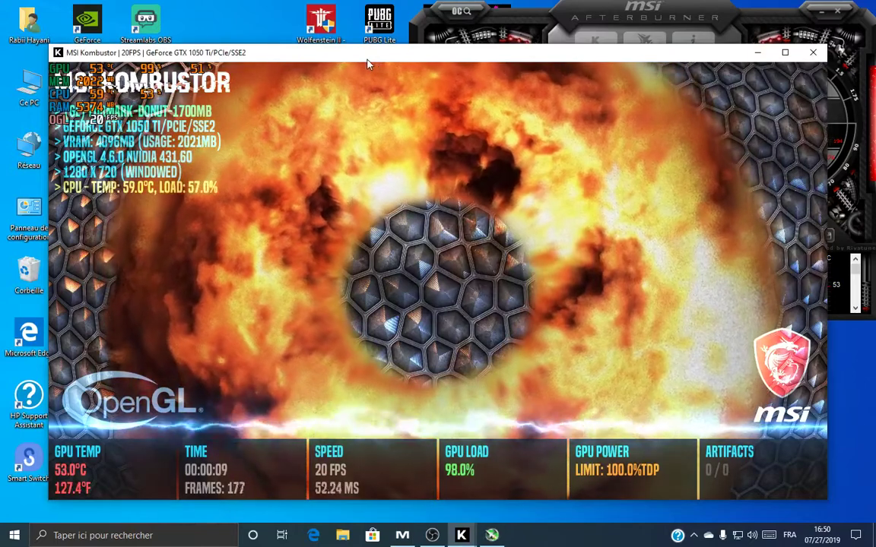
pyautogui.press('Escape')
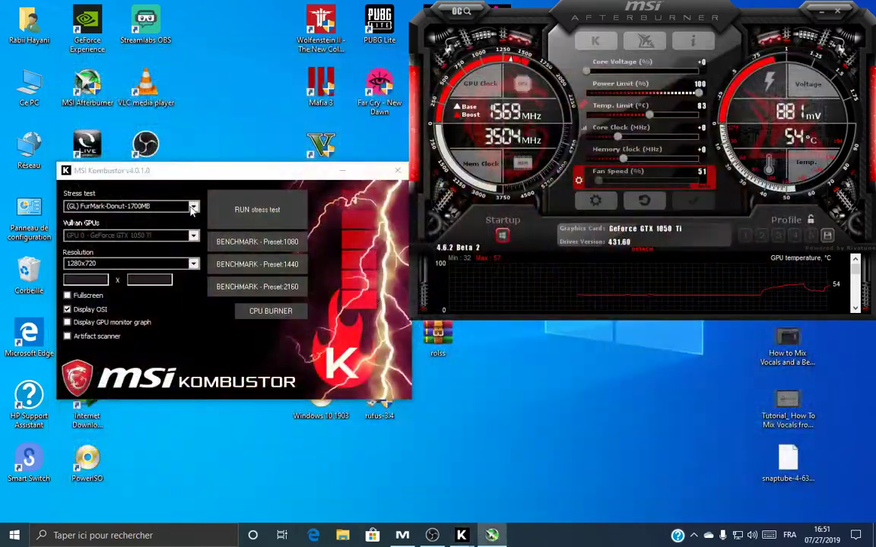
# Step: Run the (VK) Phong-Donut stress test, watch the frame rate and GPU readings, and close the test window
pyautogui.click(192, 207)
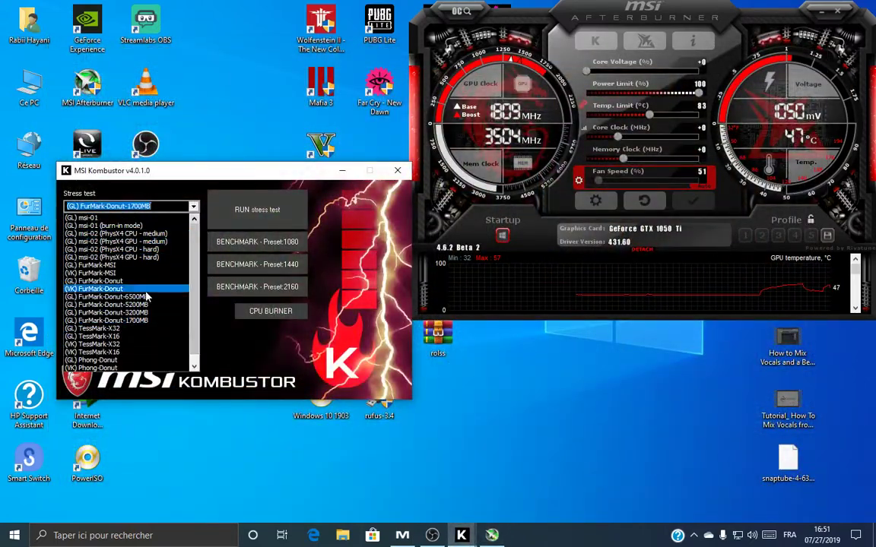
pyautogui.scroll(-1, 137, 349)
pyautogui.click(128, 362)
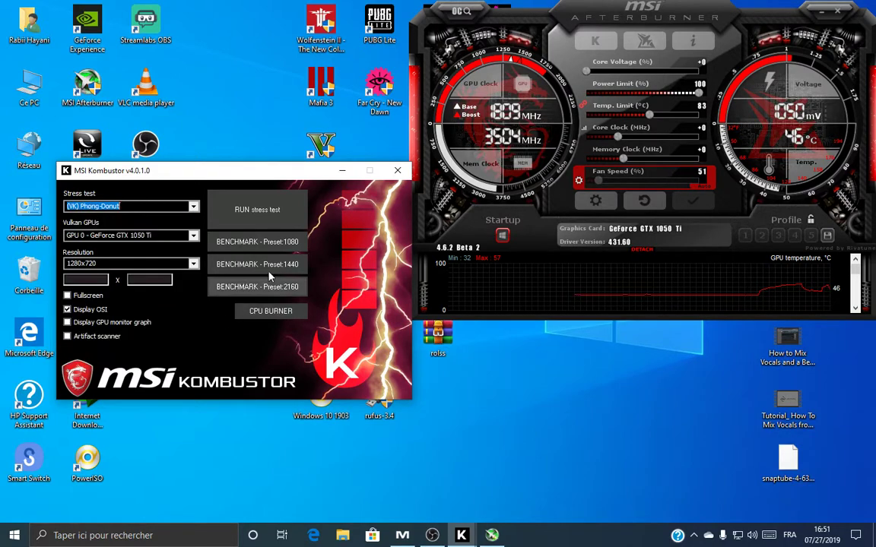
pyautogui.click(258, 205)
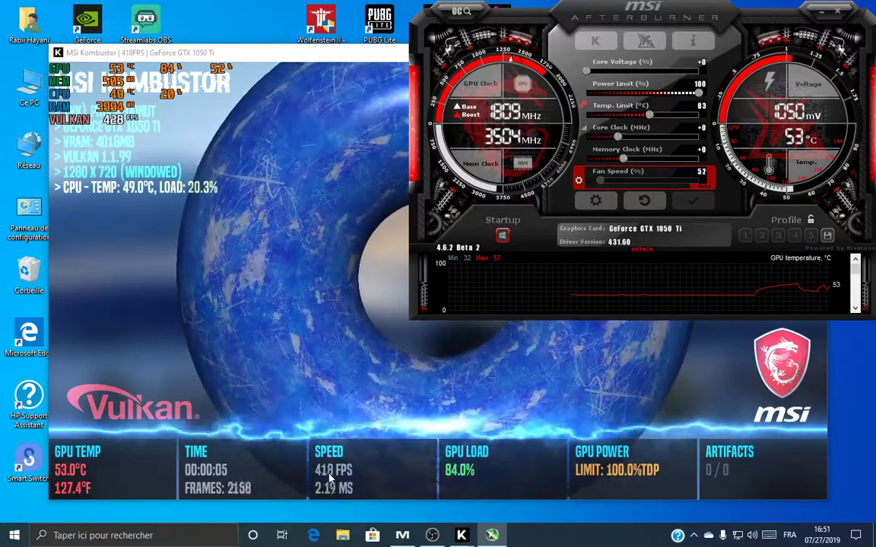
pyautogui.click(419, 65)
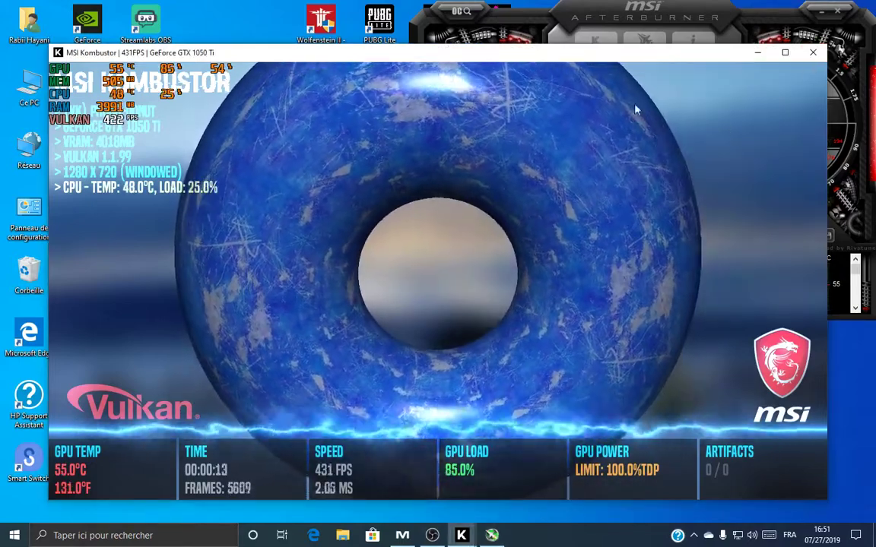
pyautogui.click(813, 53)
# Step: Close the MSI Kombustor windows and move Afterburner toward the middle of the desktop
pyautogui.moveTo(681, 11); pyautogui.dragTo(629, 38)
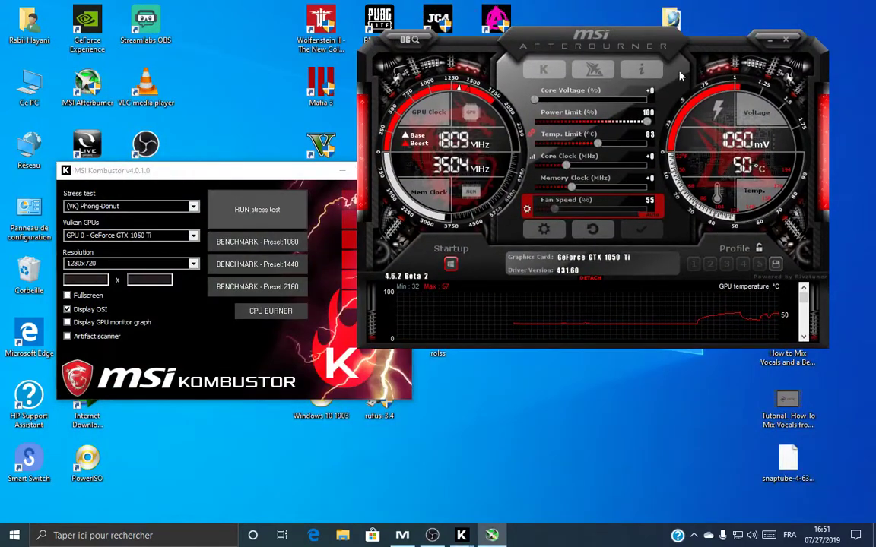
pyautogui.click(285, 177)
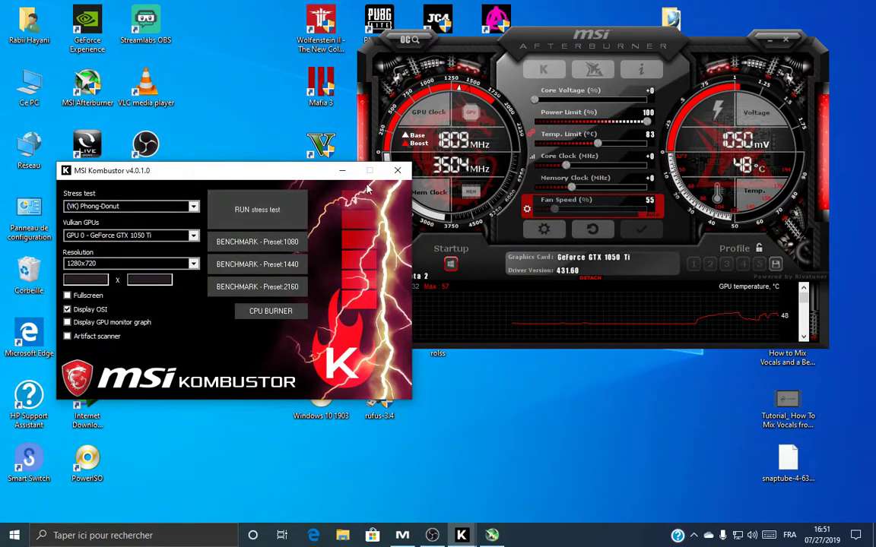
pyautogui.click(398, 174)
pyautogui.moveTo(744, 55); pyautogui.dragTo(692, 90)
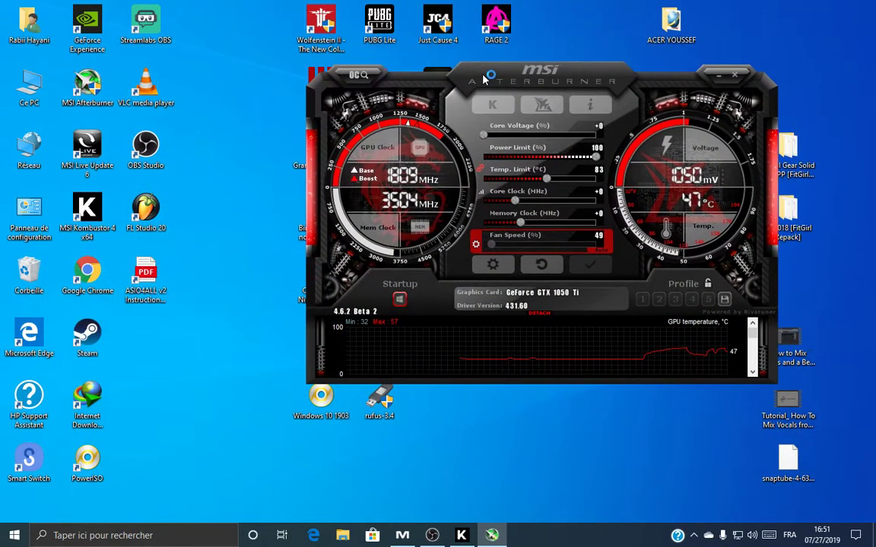
pyautogui.rightClick(219, 67)
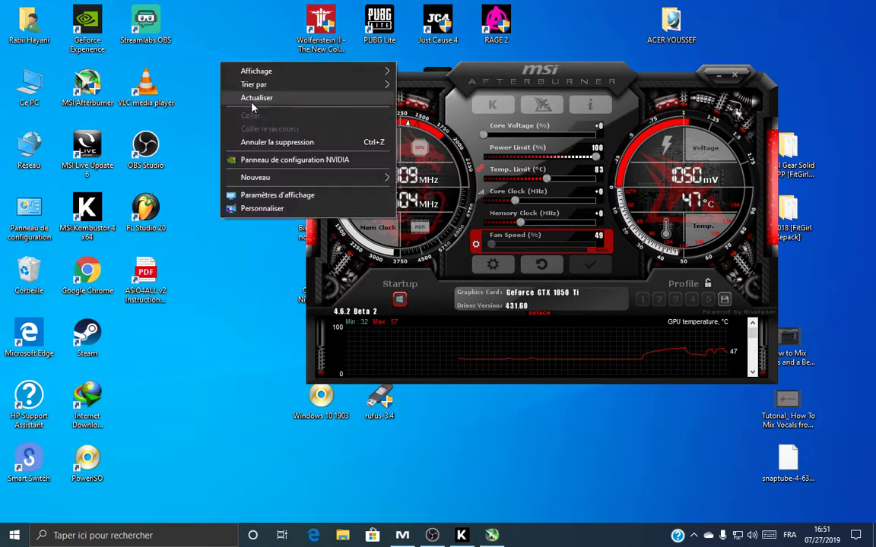
pyautogui.rightClick(216, 78)
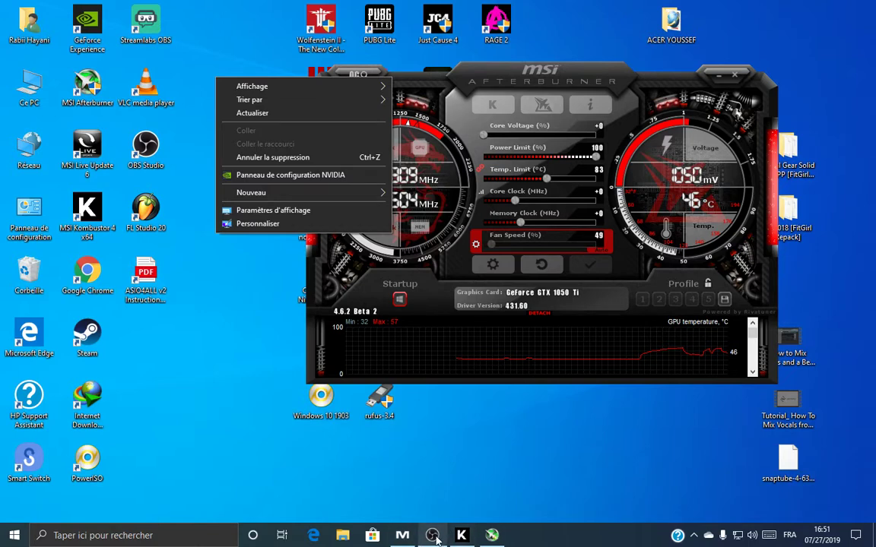
pyautogui.click(461, 536)
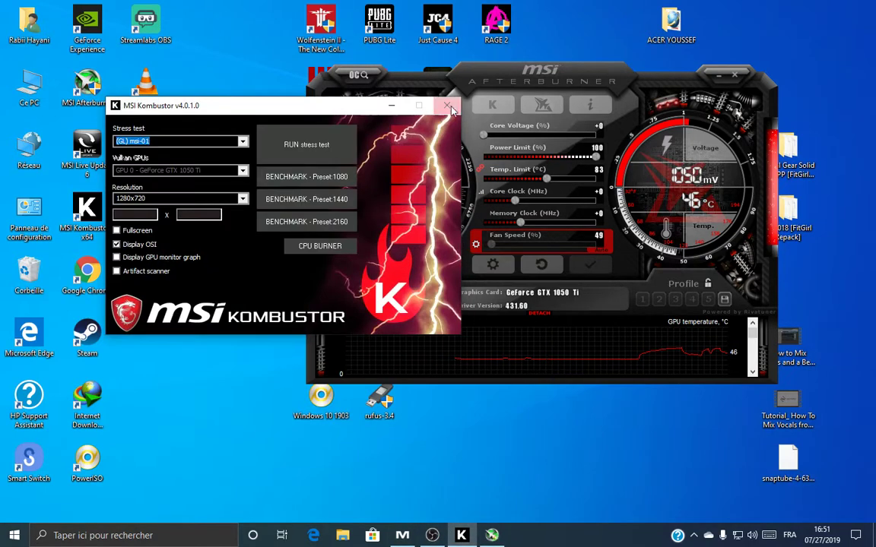
pyautogui.click(403, 98)
# Step: Open MSI Live Update 6, look through its pages, check for a BIOS update, and close it
pyautogui.click(694, 535)
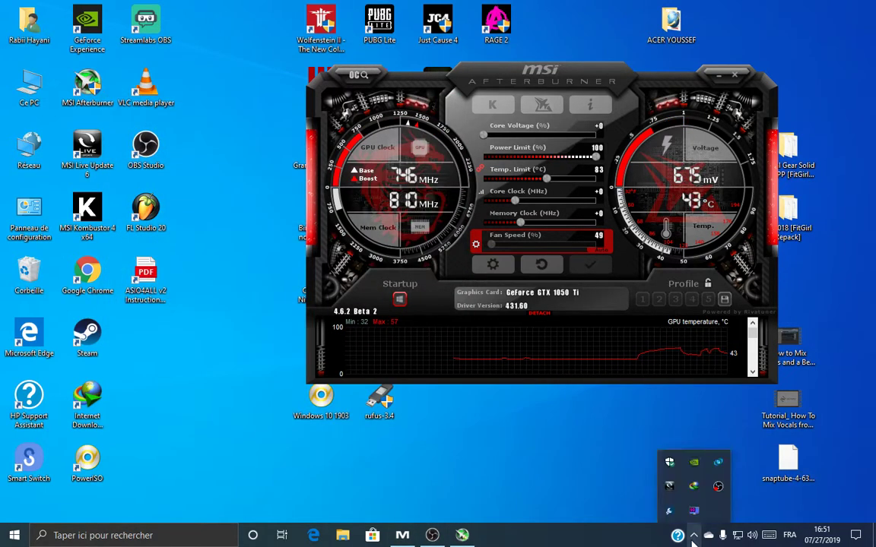
pyautogui.click(669, 488)
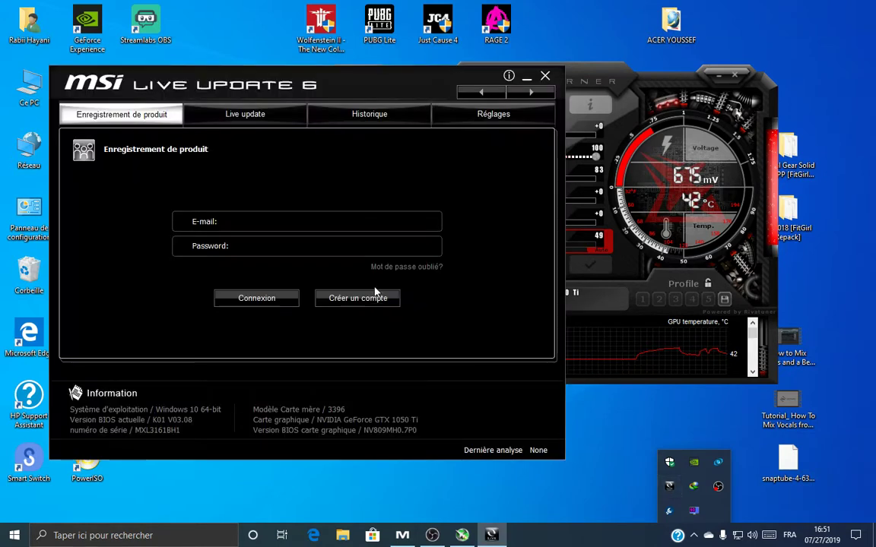
pyautogui.click(245, 115)
pyautogui.click(480, 115)
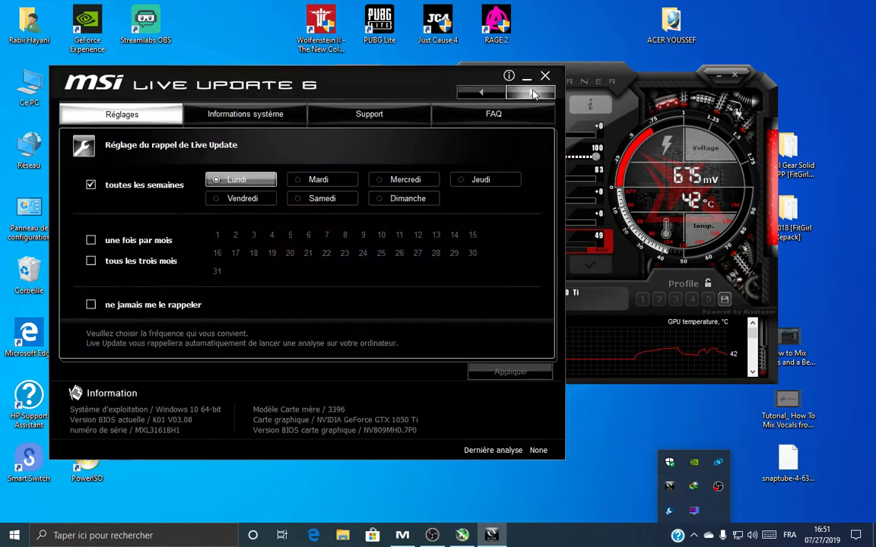
pyautogui.click(494, 115)
pyautogui.click(500, 115)
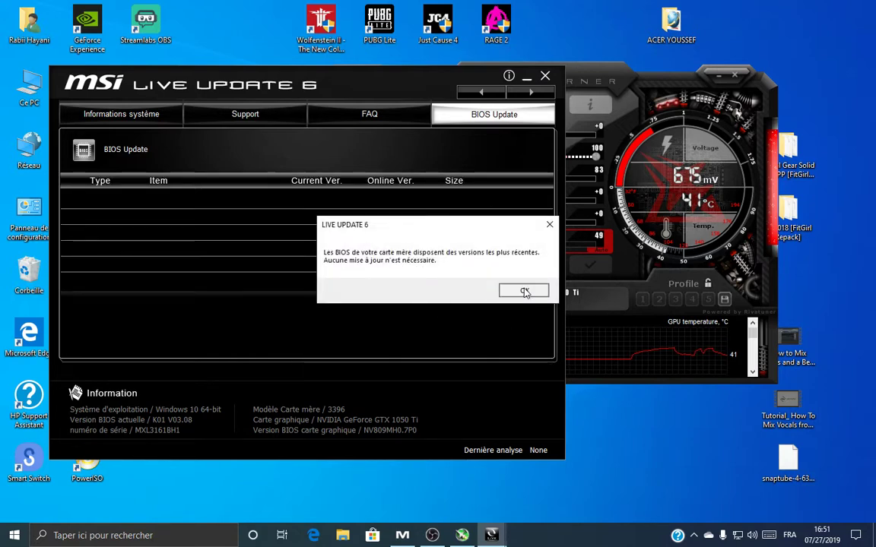
pyautogui.click(524, 290)
pyautogui.doubleClick(488, 93)
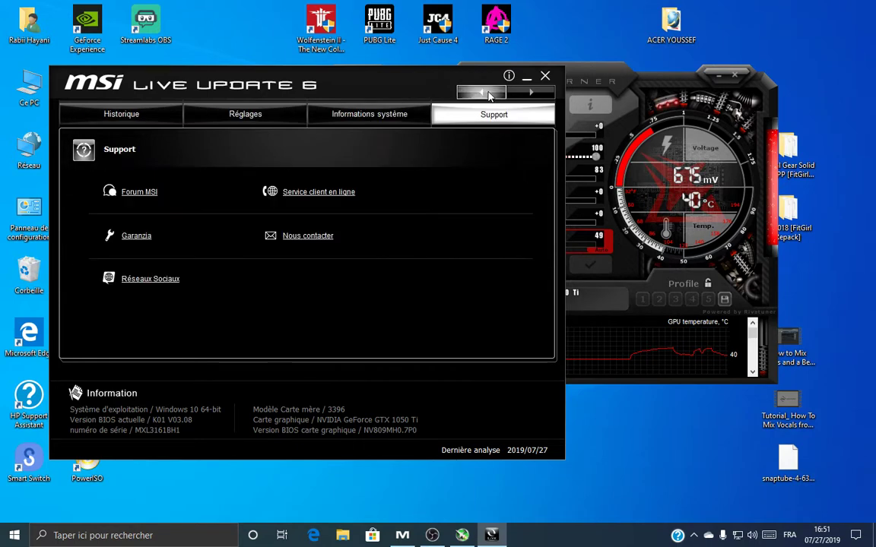
pyautogui.doubleClick(489, 93)
pyautogui.click(545, 76)
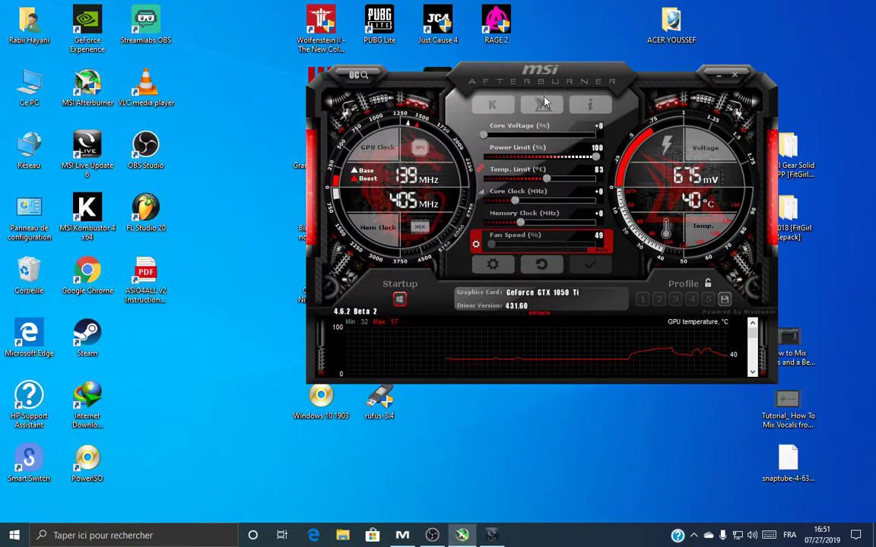
# Step: Open NVIDIA GeForce Experience and accept its privacy and data terms
pyautogui.click(693, 535)
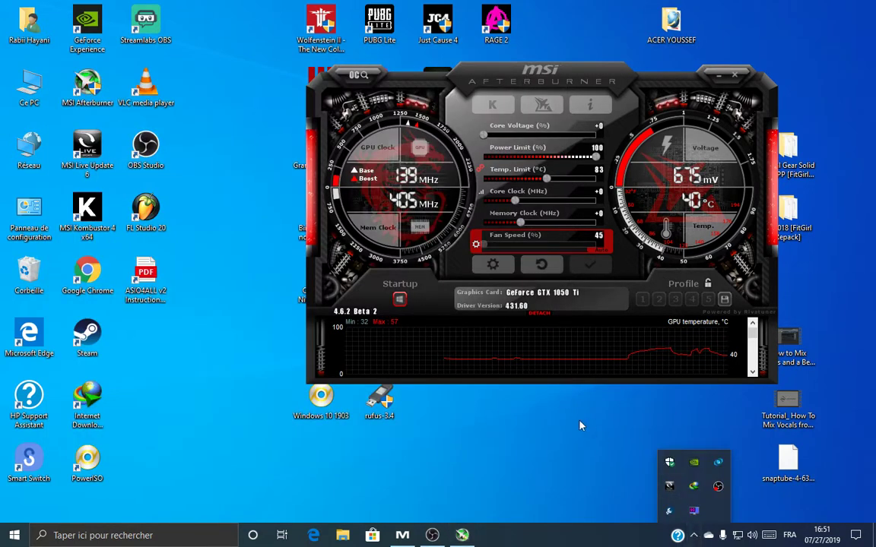
pyautogui.rightClick(693, 463)
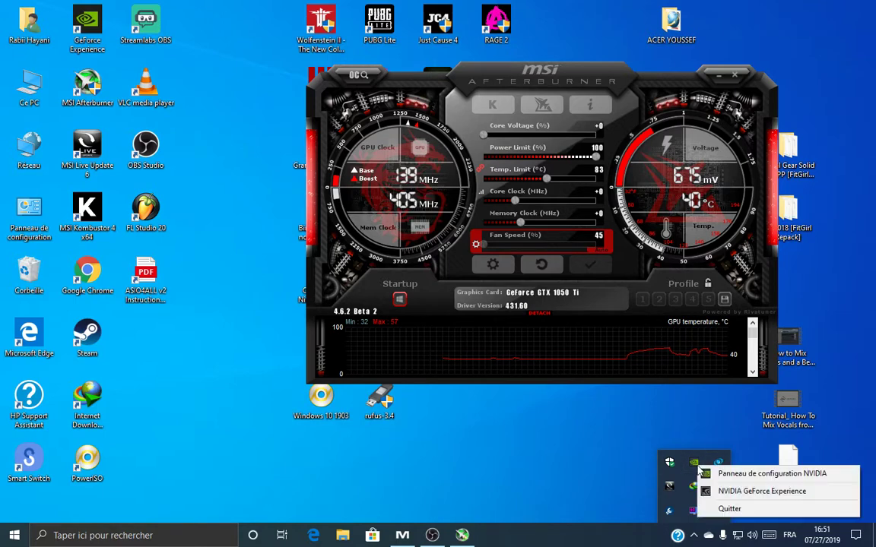
pyautogui.click(738, 493)
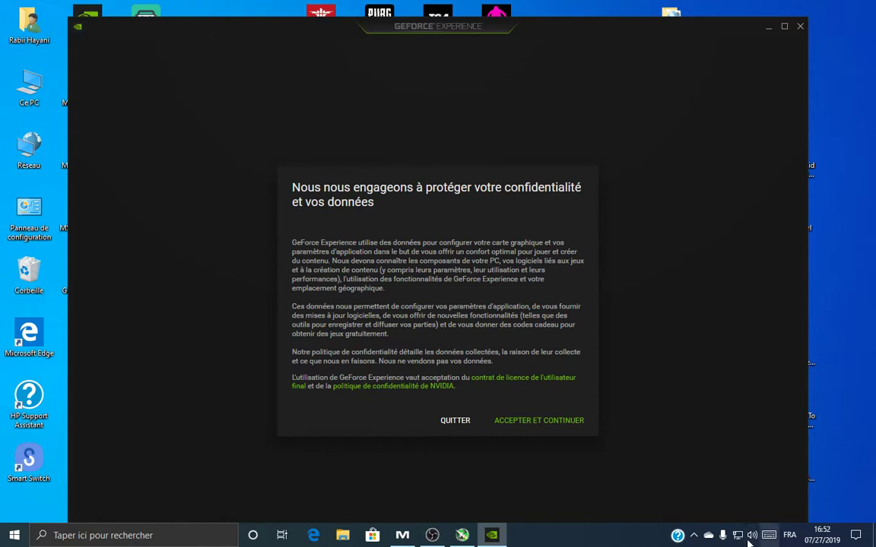
pyautogui.click(694, 535)
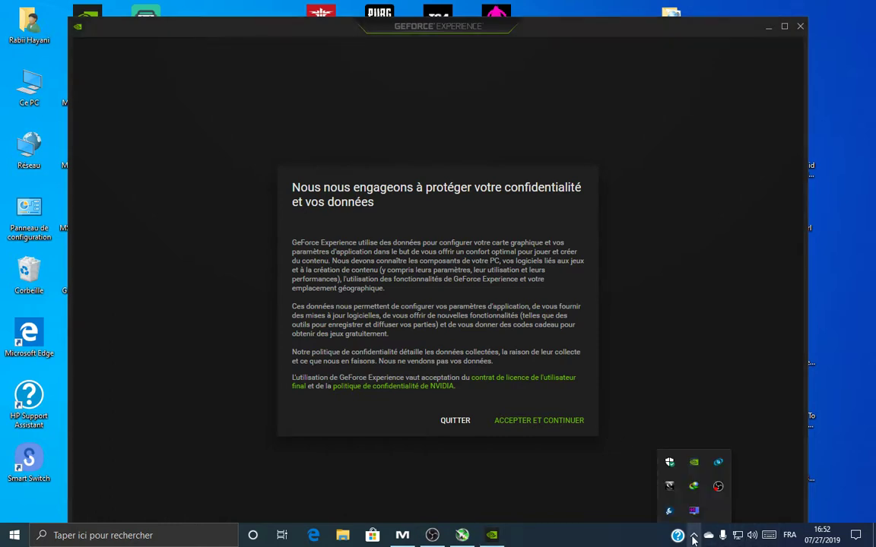
pyautogui.click(527, 423)
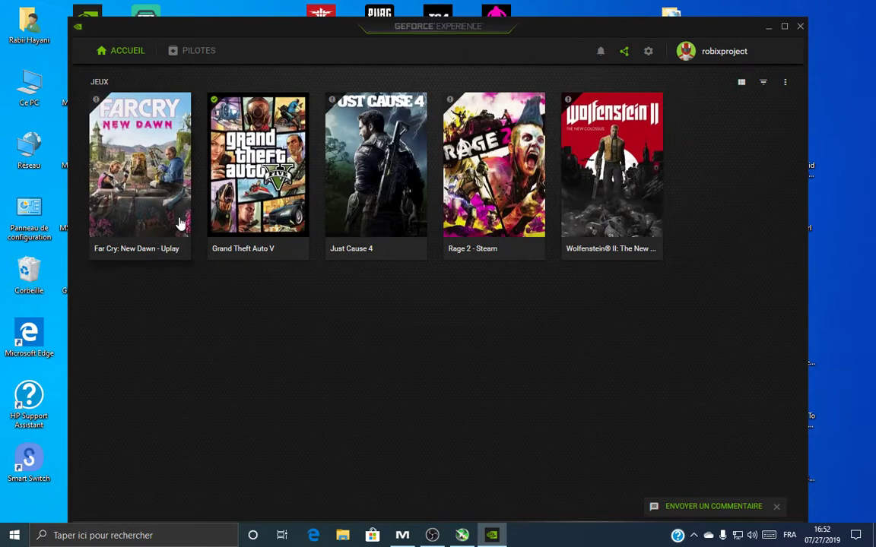
# Step: Check the installed Game Ready driver's details in GeForce Experience and return to the games overview
pyautogui.click(203, 61)
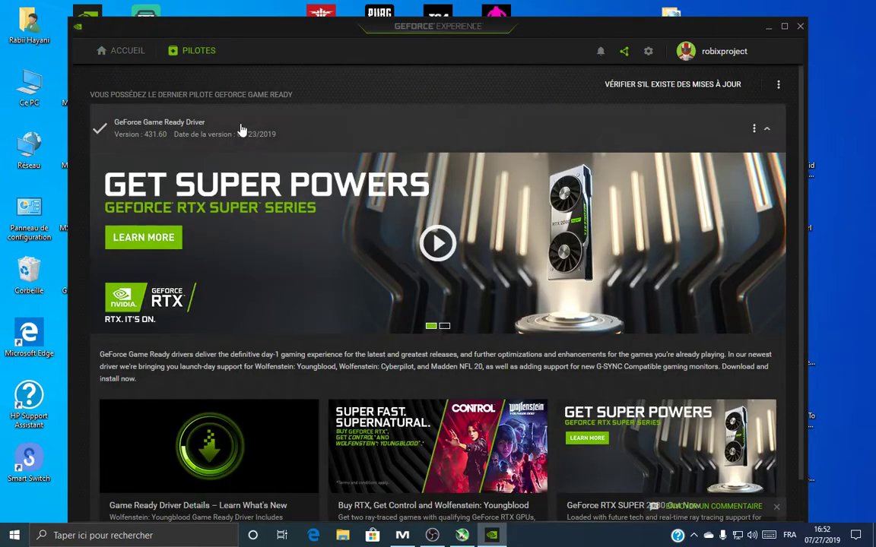
pyautogui.scroll(-1, 241, 129)
pyautogui.click(122, 51)
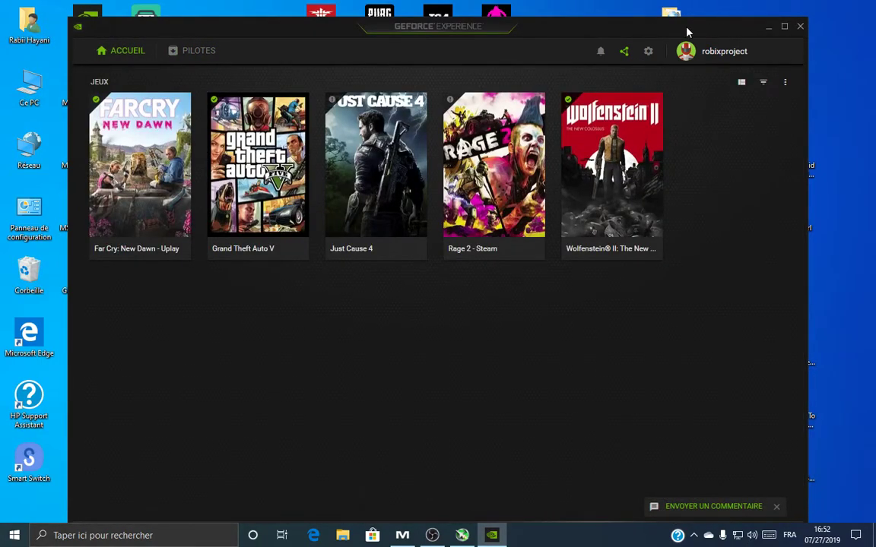
# Step: Move the GeForce Experience window up slightly, bring MSI Afterburner in front of it, and place Afterburner near the middle of that window
pyautogui.moveTo(686, 32); pyautogui.dragTo(689, 22)
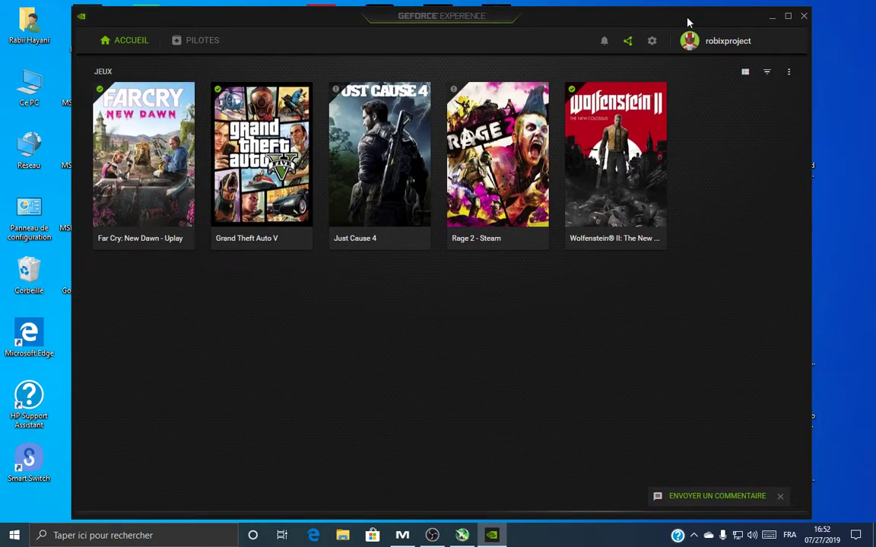
pyautogui.click(692, 537)
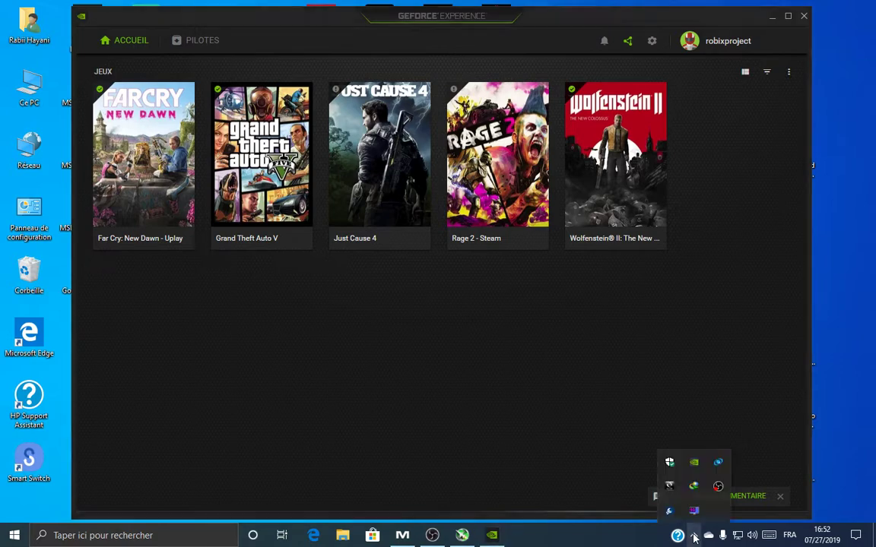
pyautogui.click(463, 537)
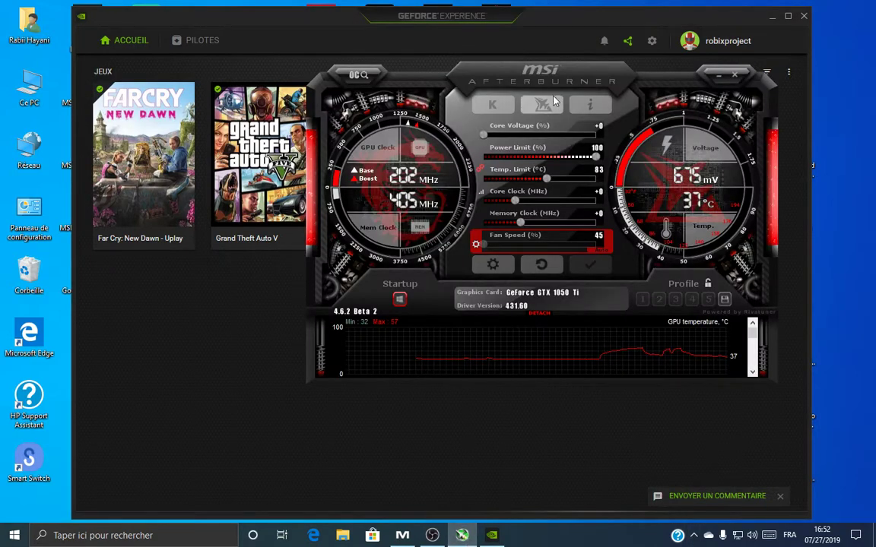
pyautogui.moveTo(574, 71); pyautogui.dragTo(469, 169)
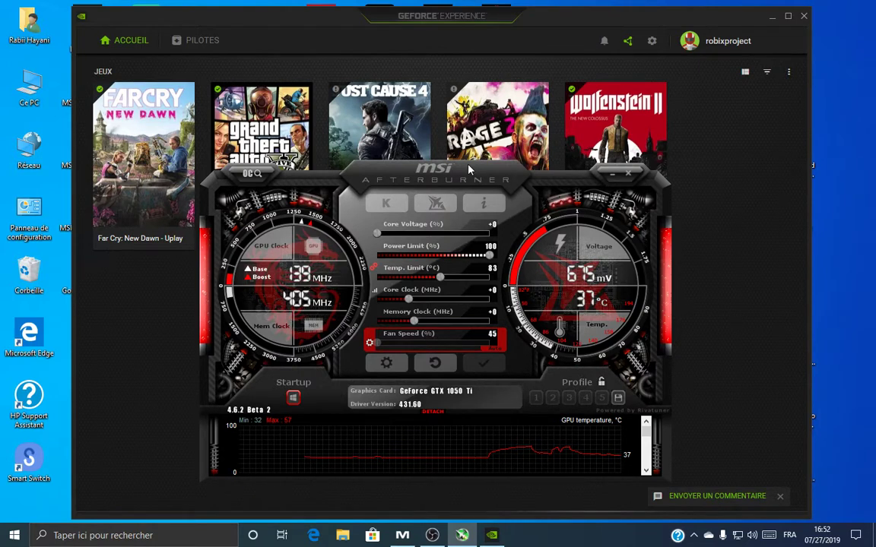
pyautogui.moveTo(467, 172); pyautogui.dragTo(472, 148)
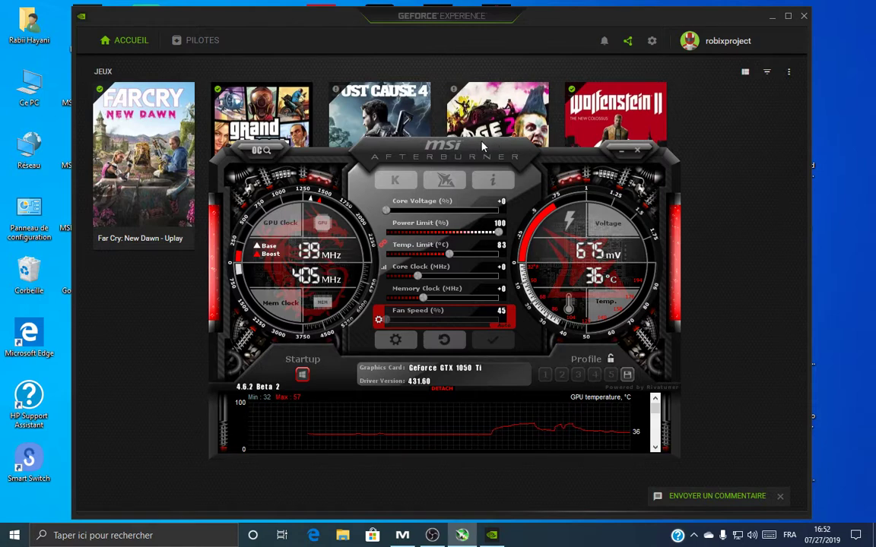
pyautogui.moveTo(472, 148); pyautogui.dragTo(487, 148)
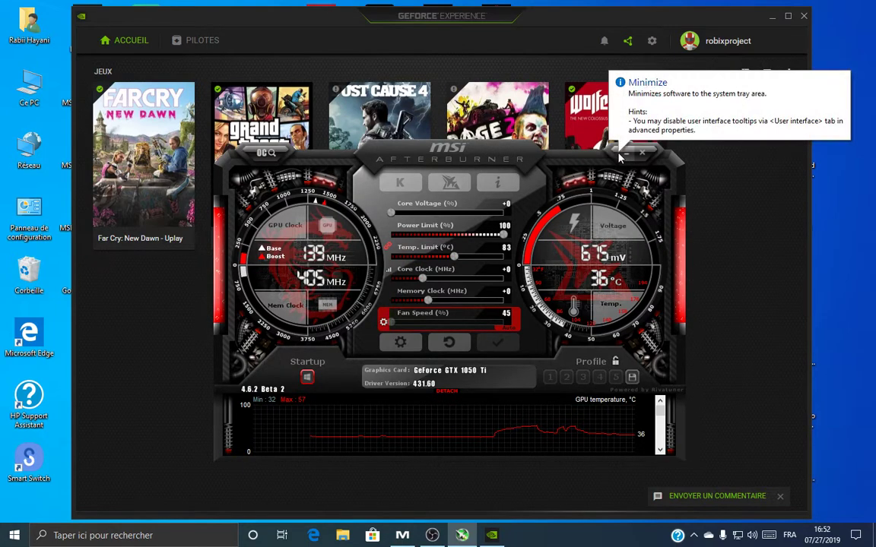
# Step: Switch to the OBS window with its recording controls
pyautogui.click(432, 535)
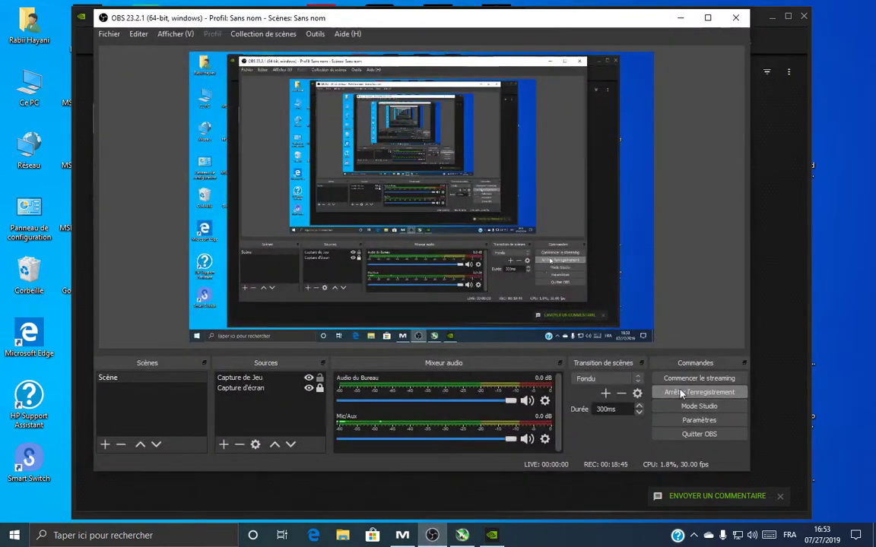